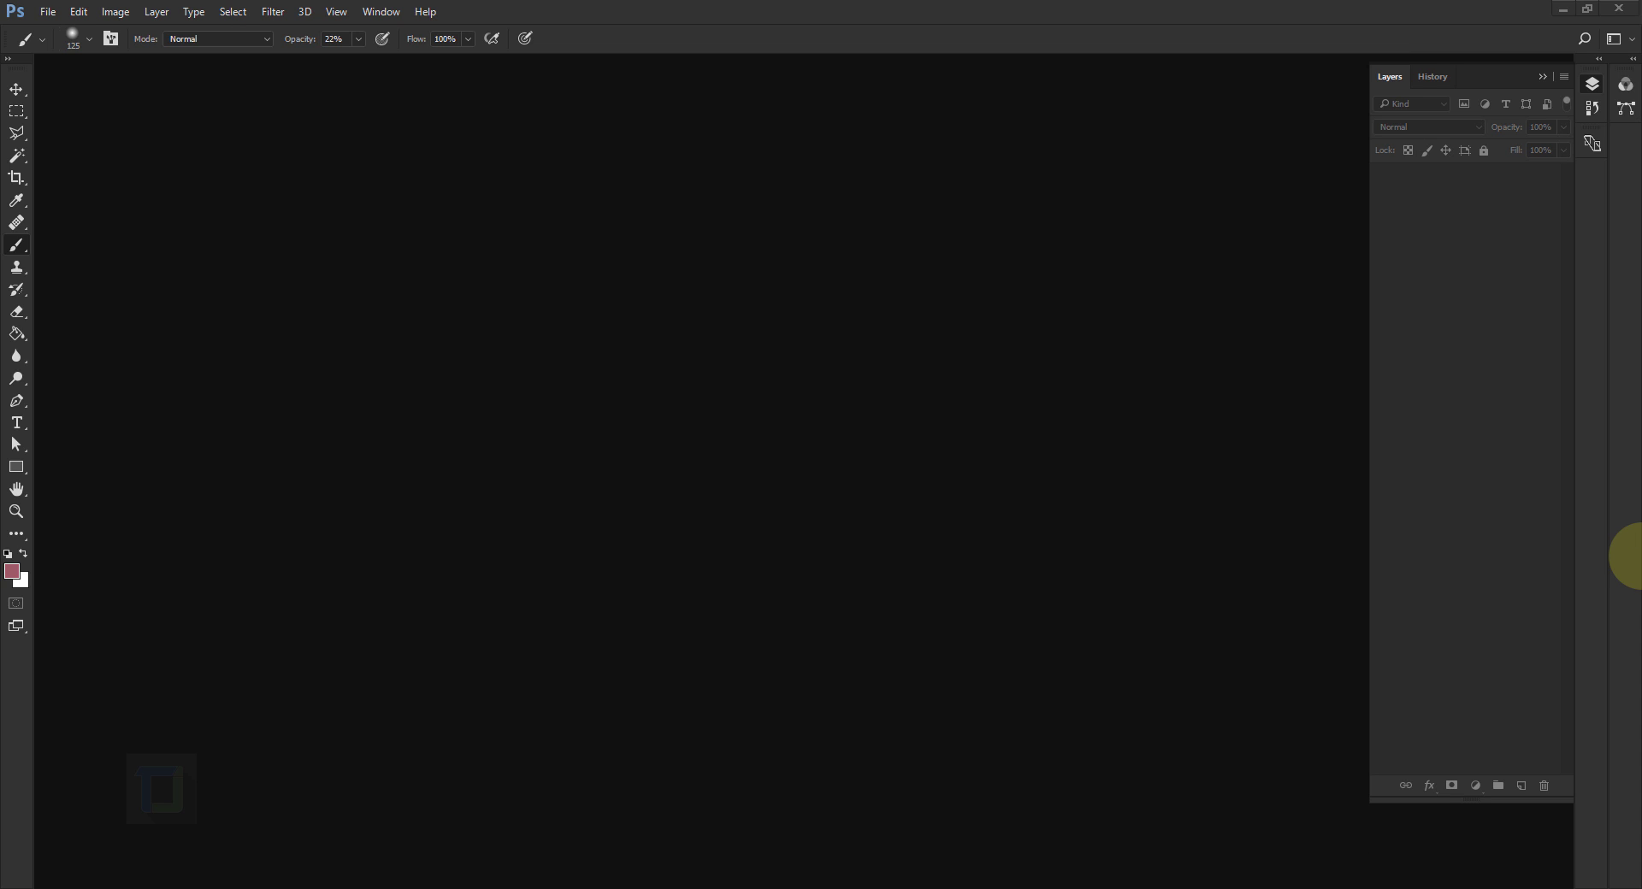
# Open the raw photo DSC_8906 from the raw files folder into Camera Raw.
pyautogui.click(47, 11)
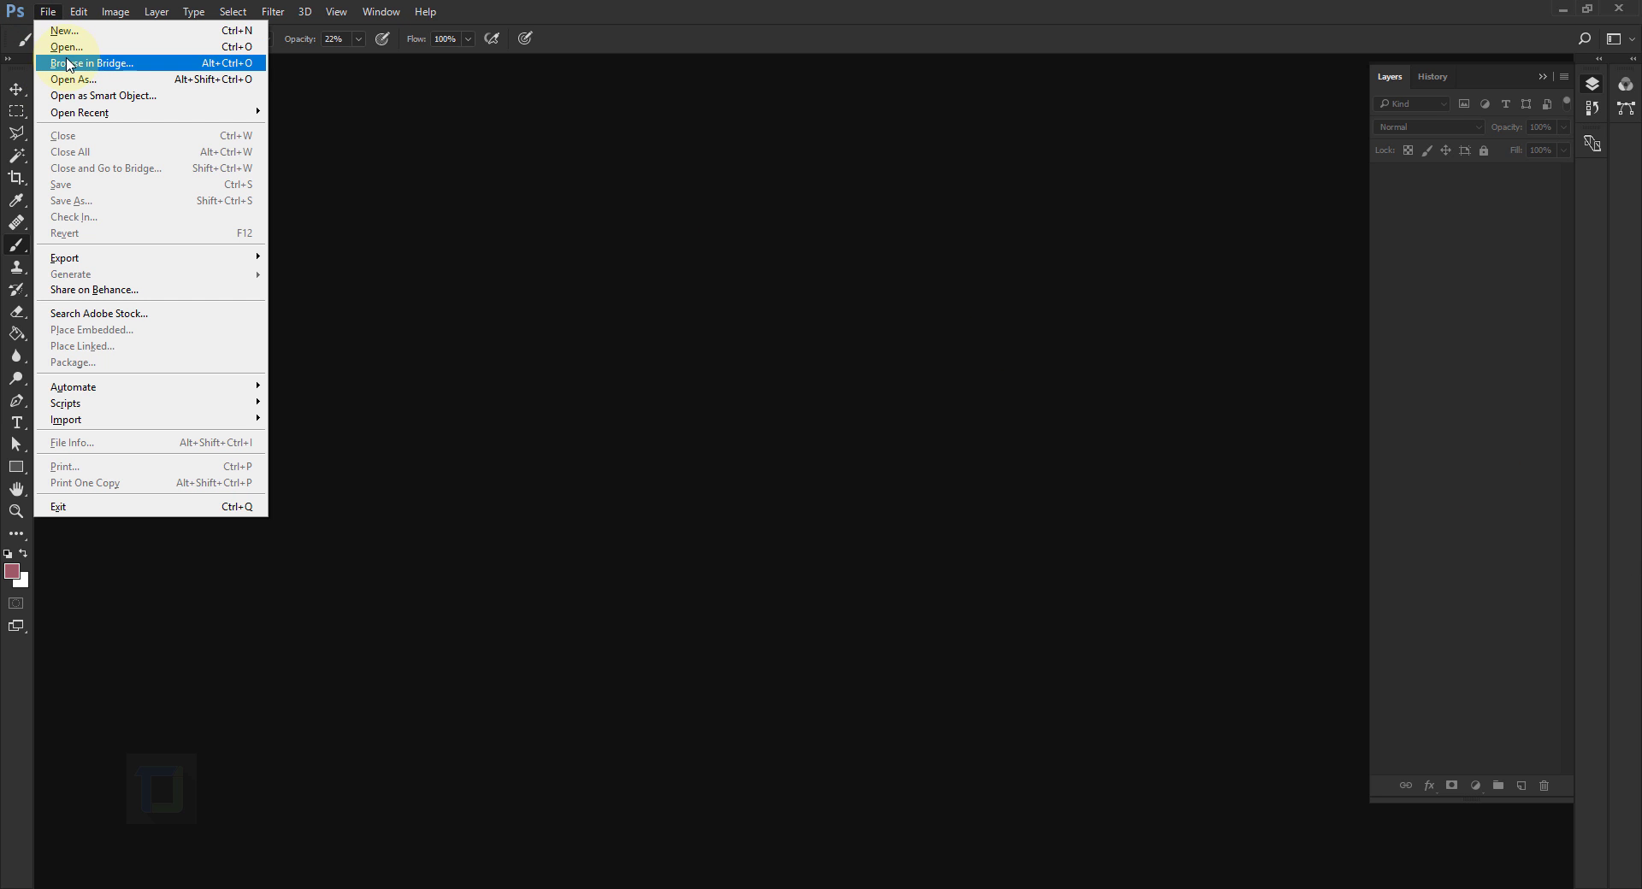
pyautogui.click(68, 53)
pyautogui.click(473, 158)
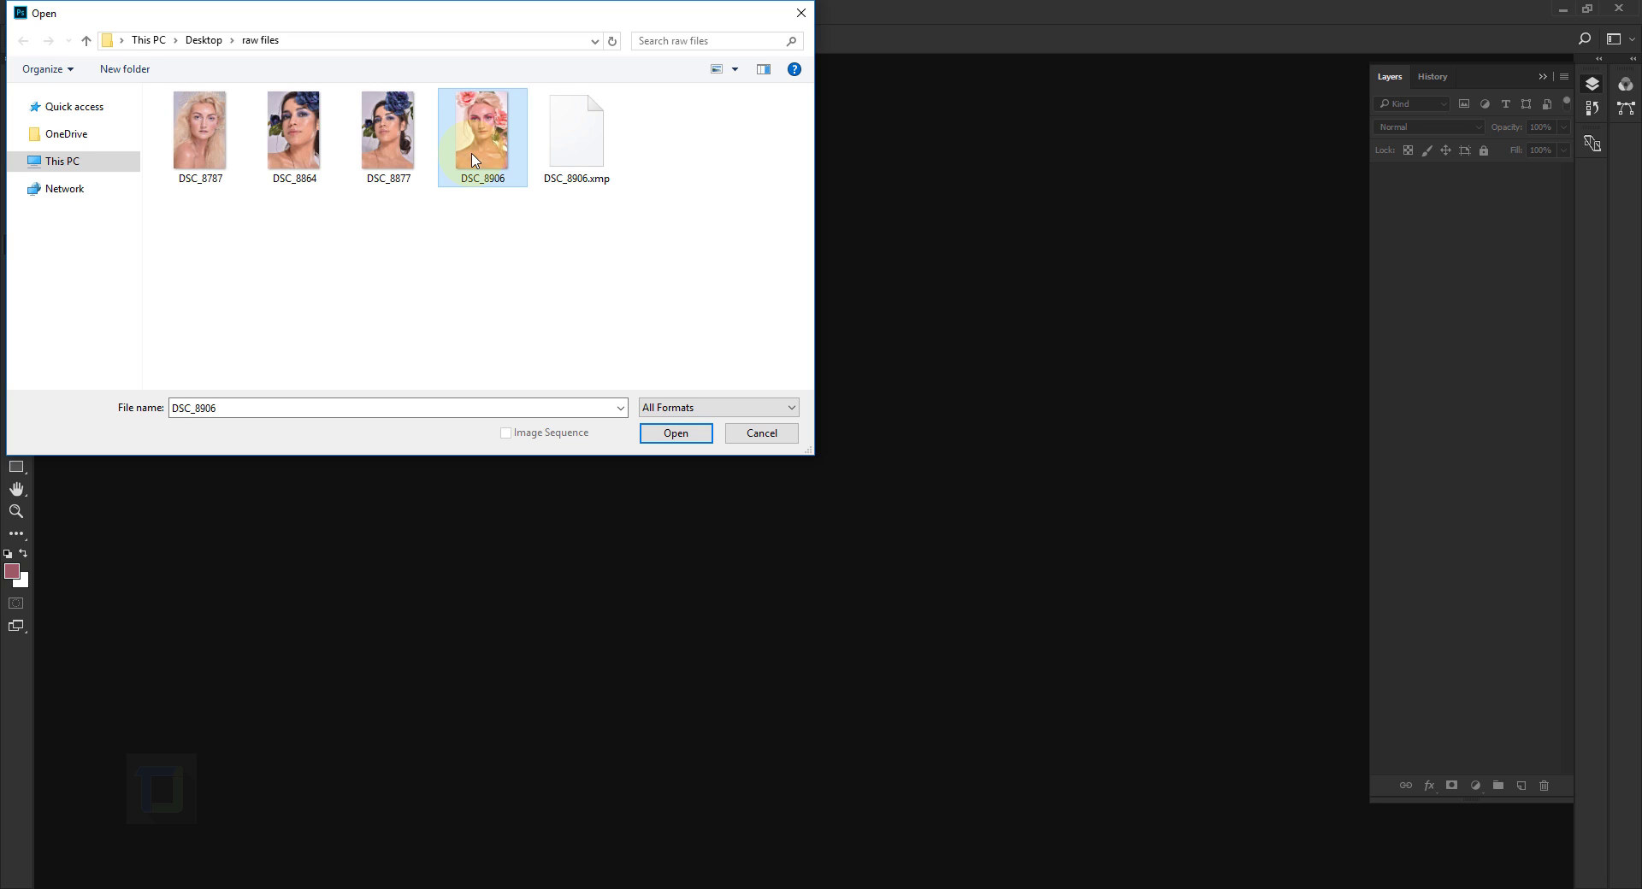
pyautogui.click(664, 434)
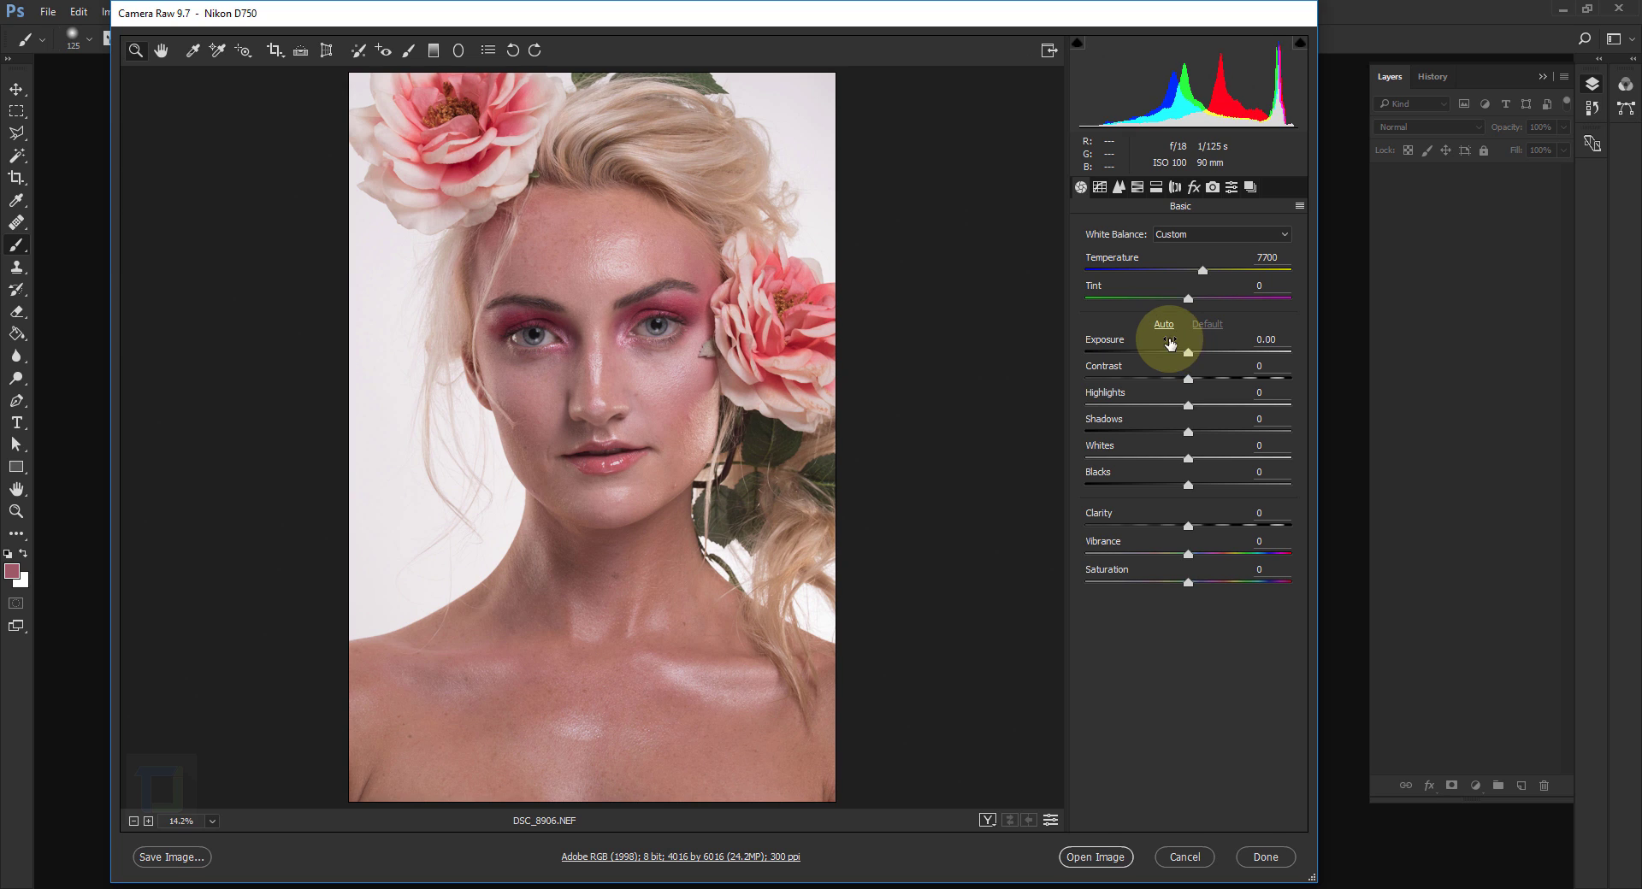
# Restore as-shot white balance, zero the Tint, cool Temperature to 7650, and open the image.
pyautogui.click(1299, 207)
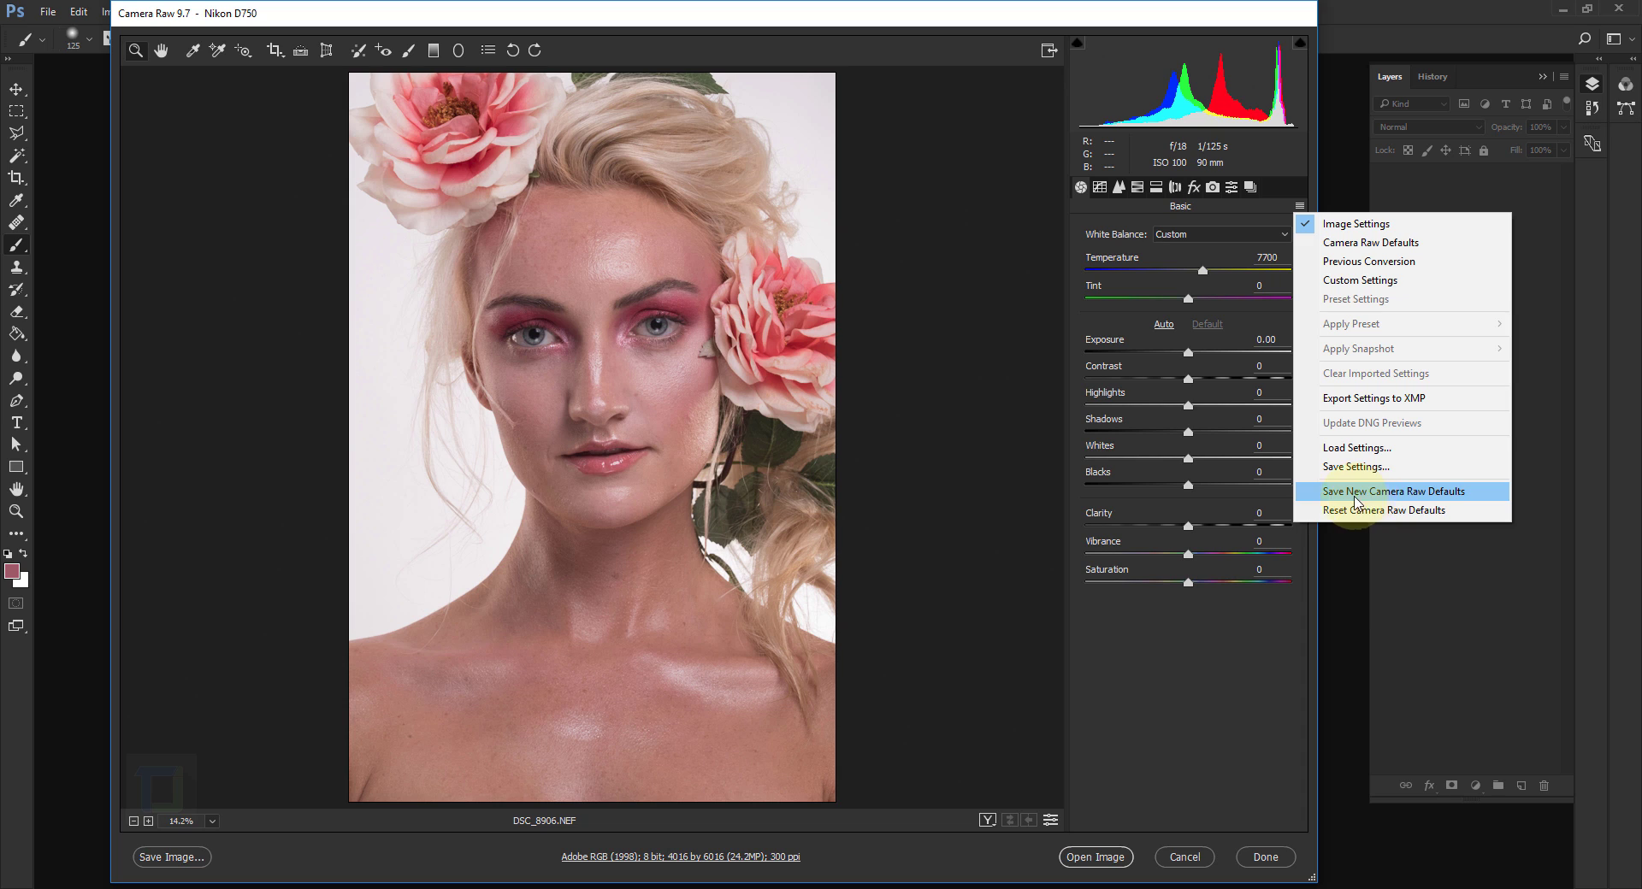
pyautogui.click(1349, 514)
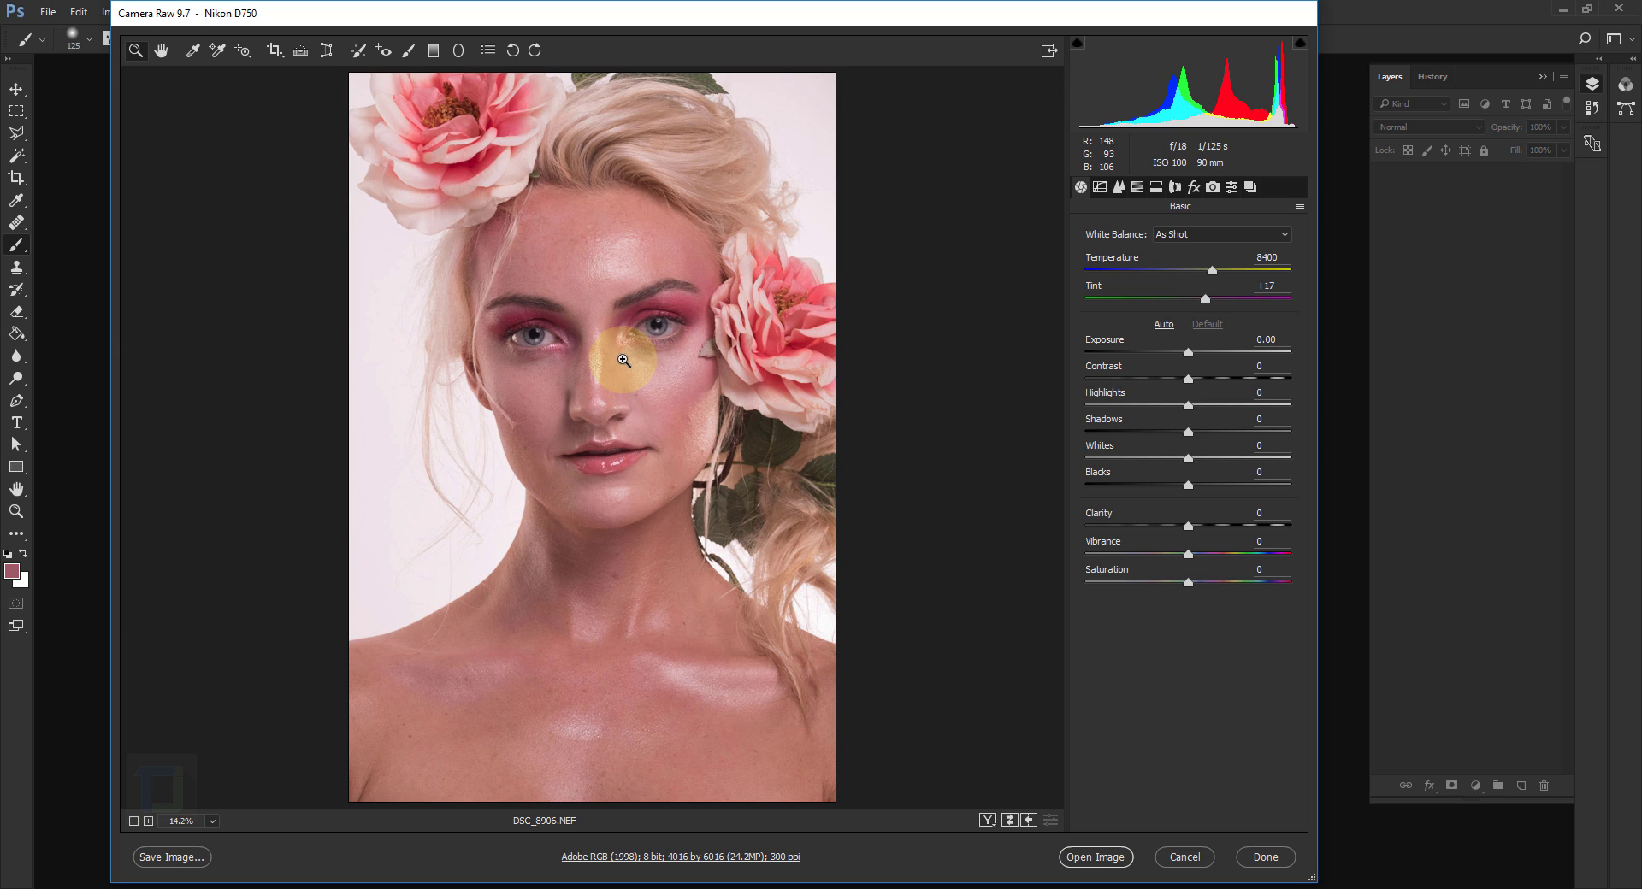
pyautogui.click(1269, 285)
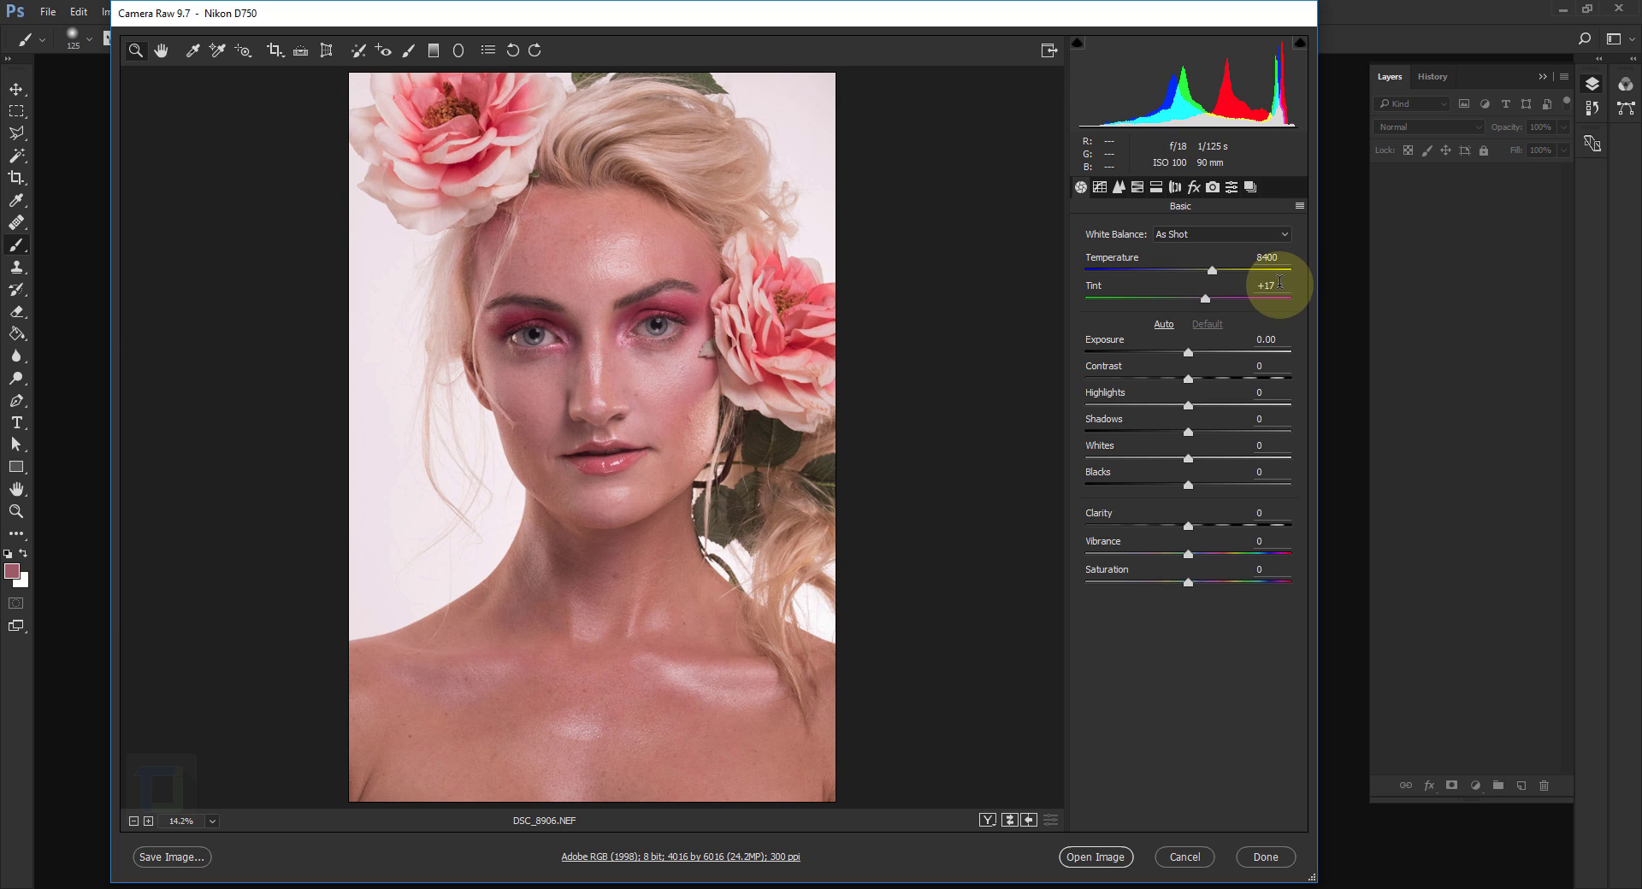
pyautogui.doubleClick(1200, 283)
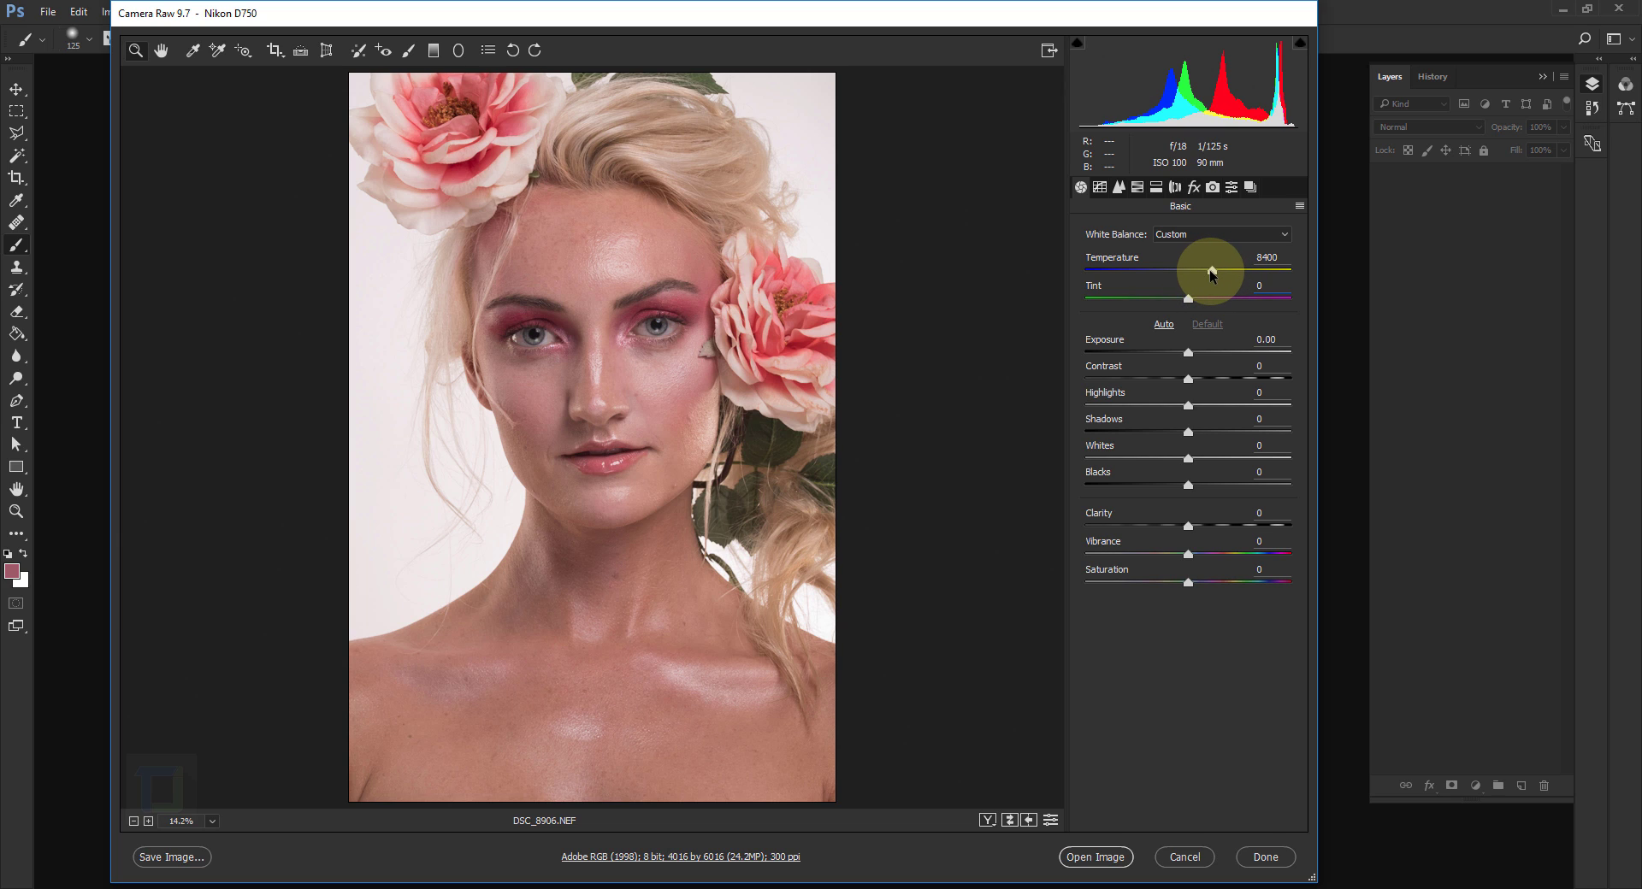
pyautogui.moveTo(1211, 276); pyautogui.dragTo(1201, 273)
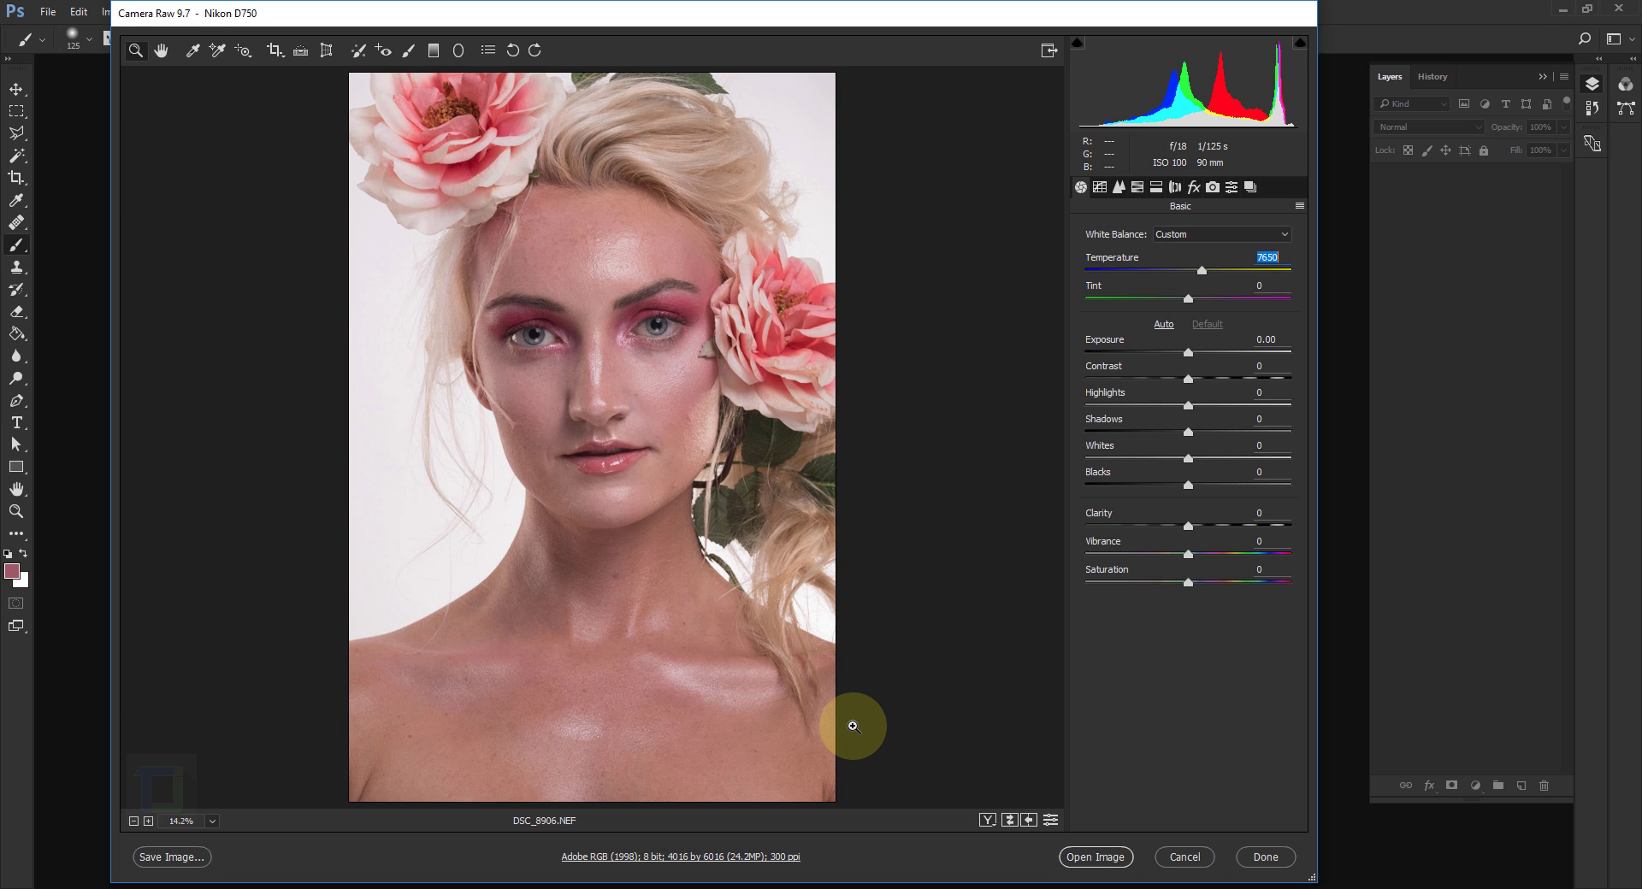
pyautogui.click(1095, 857)
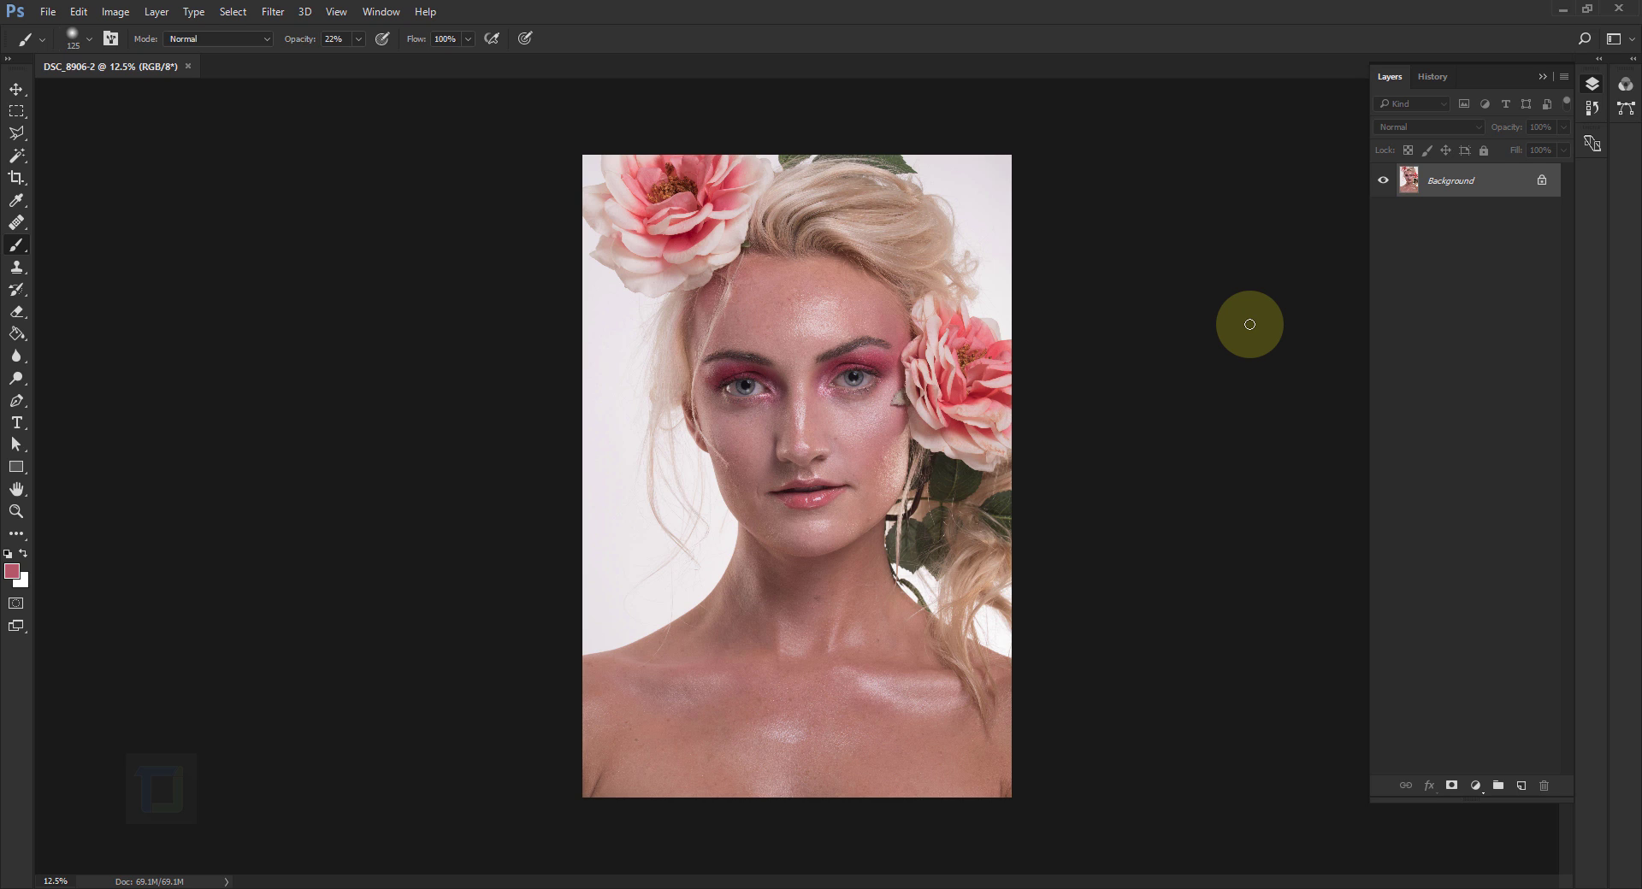
pyautogui.scroll(3, 861, 330)
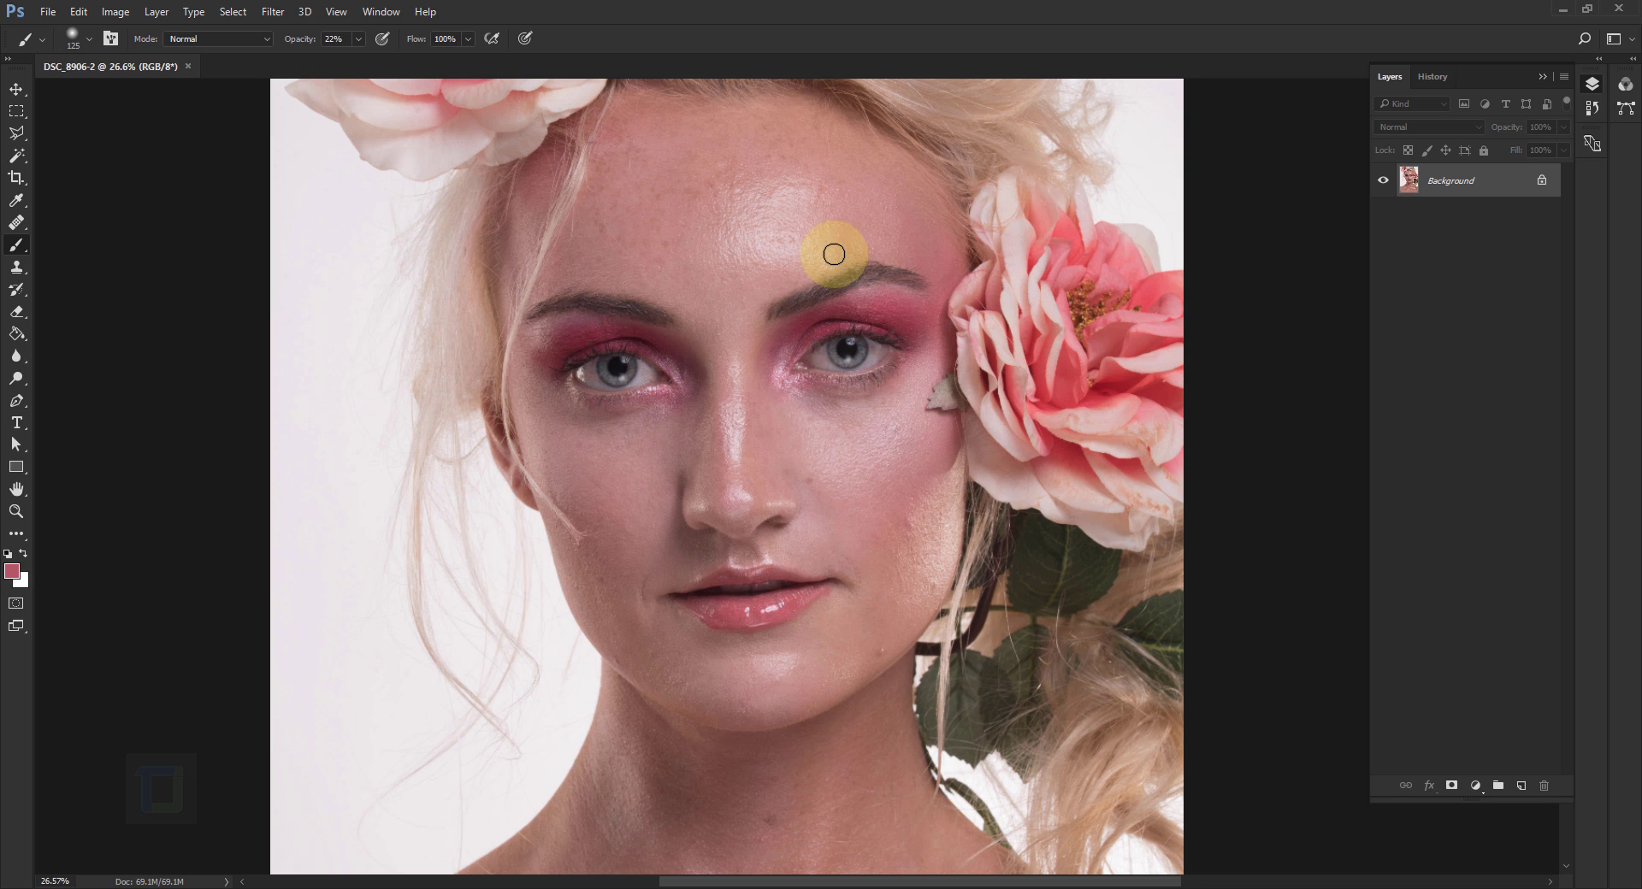
pyautogui.scroll(2, 835, 257)
pyautogui.scroll(-4, 892, 355)
pyautogui.scroll(-2, 824, 293)
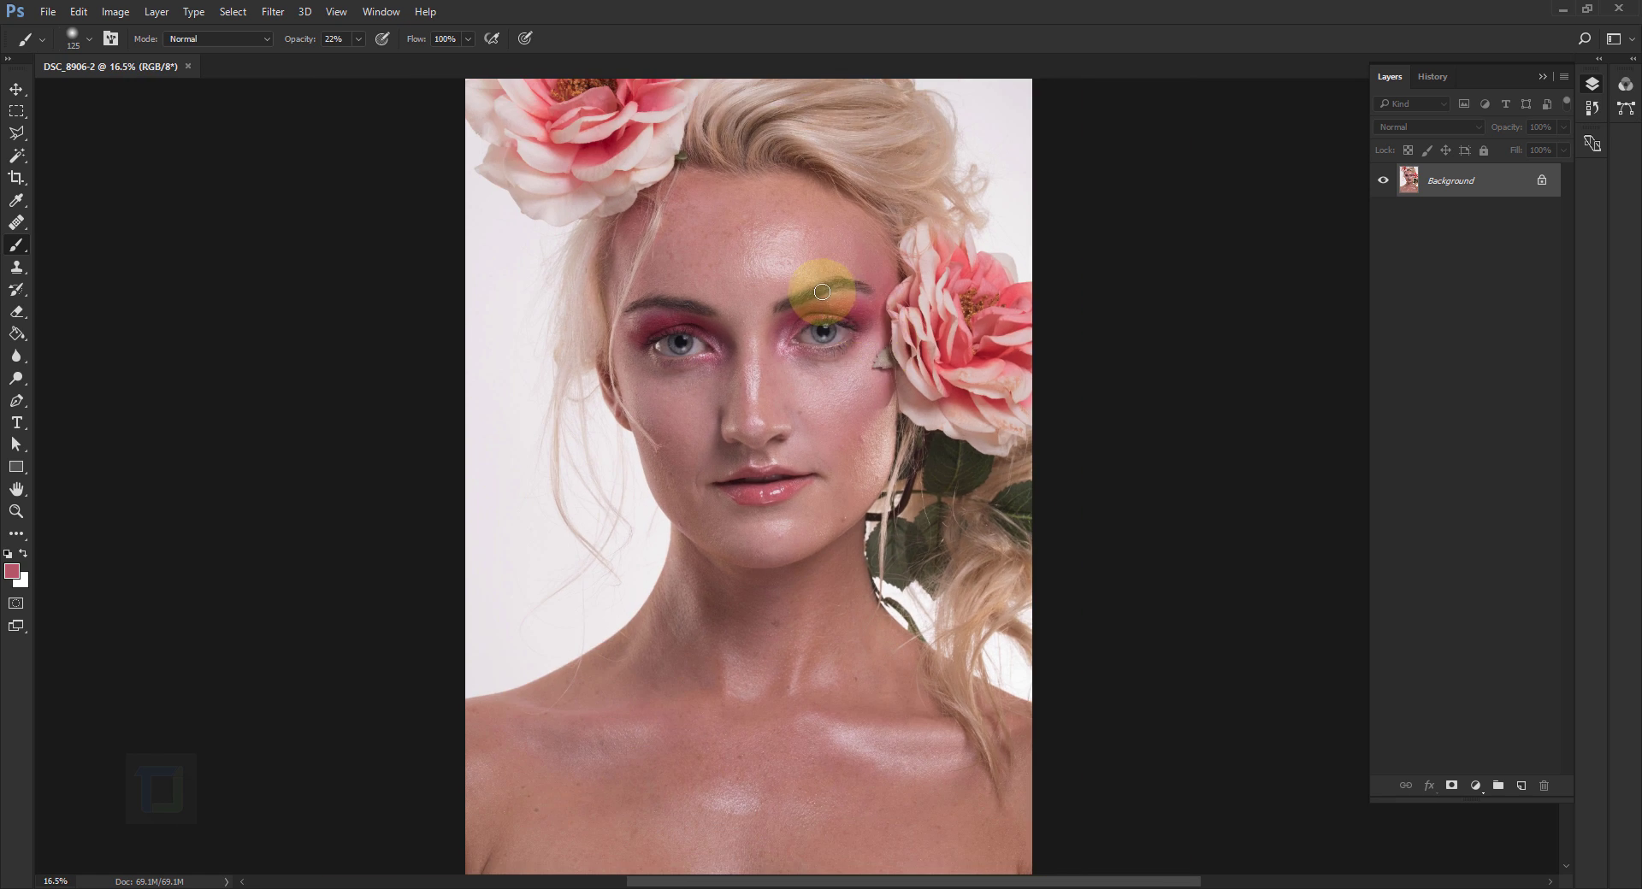
pyautogui.scroll(3, 770, 252)
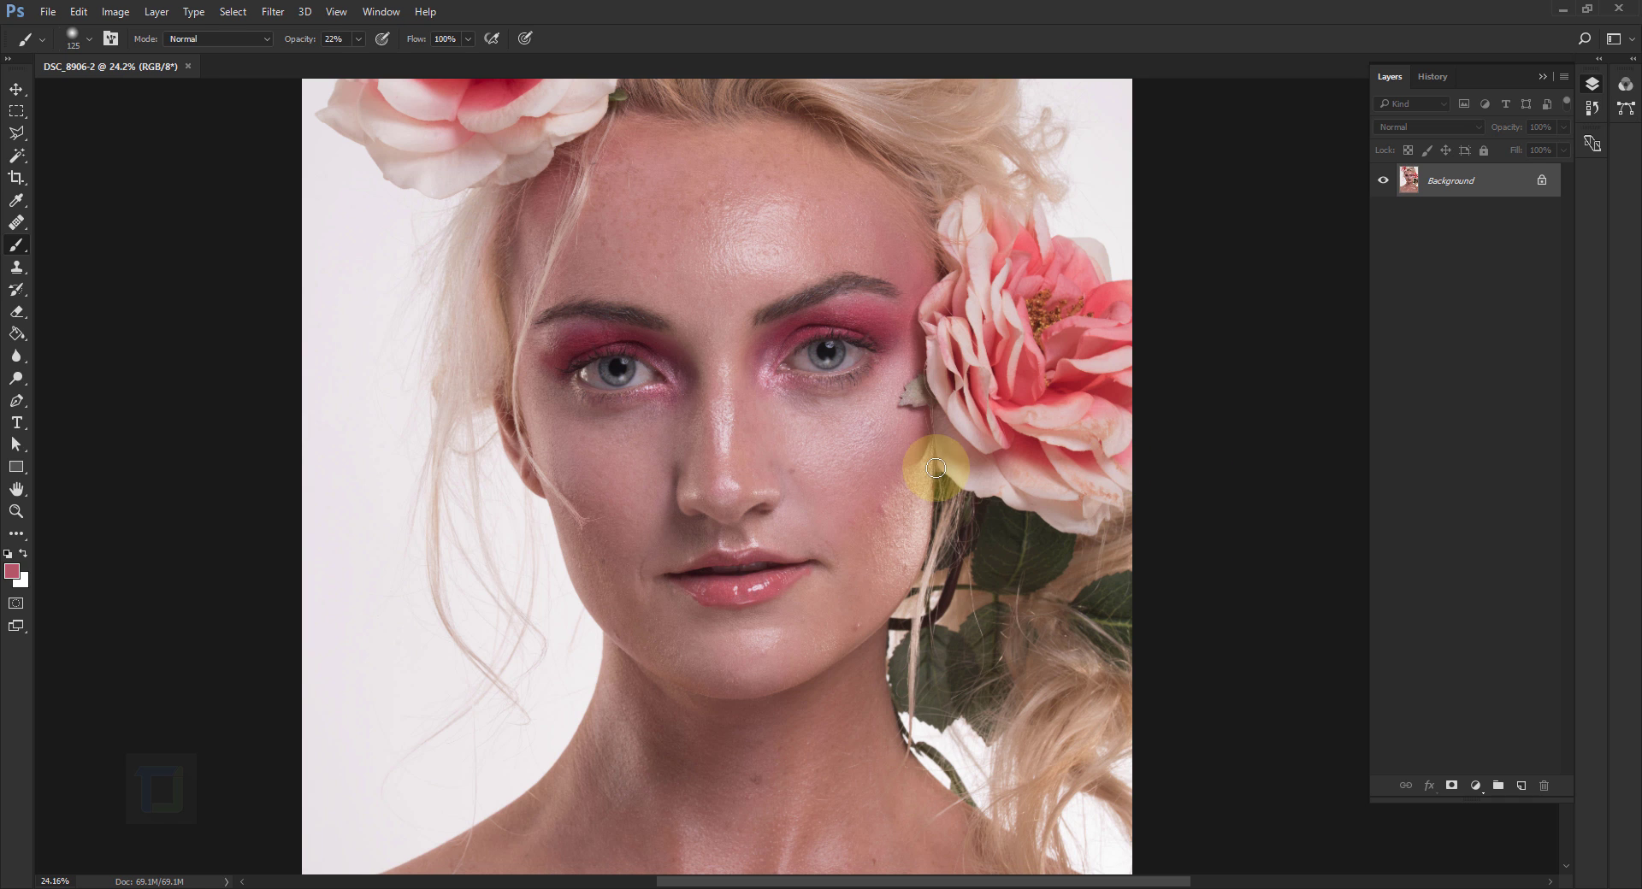
pyautogui.scroll(-3, 919, 468)
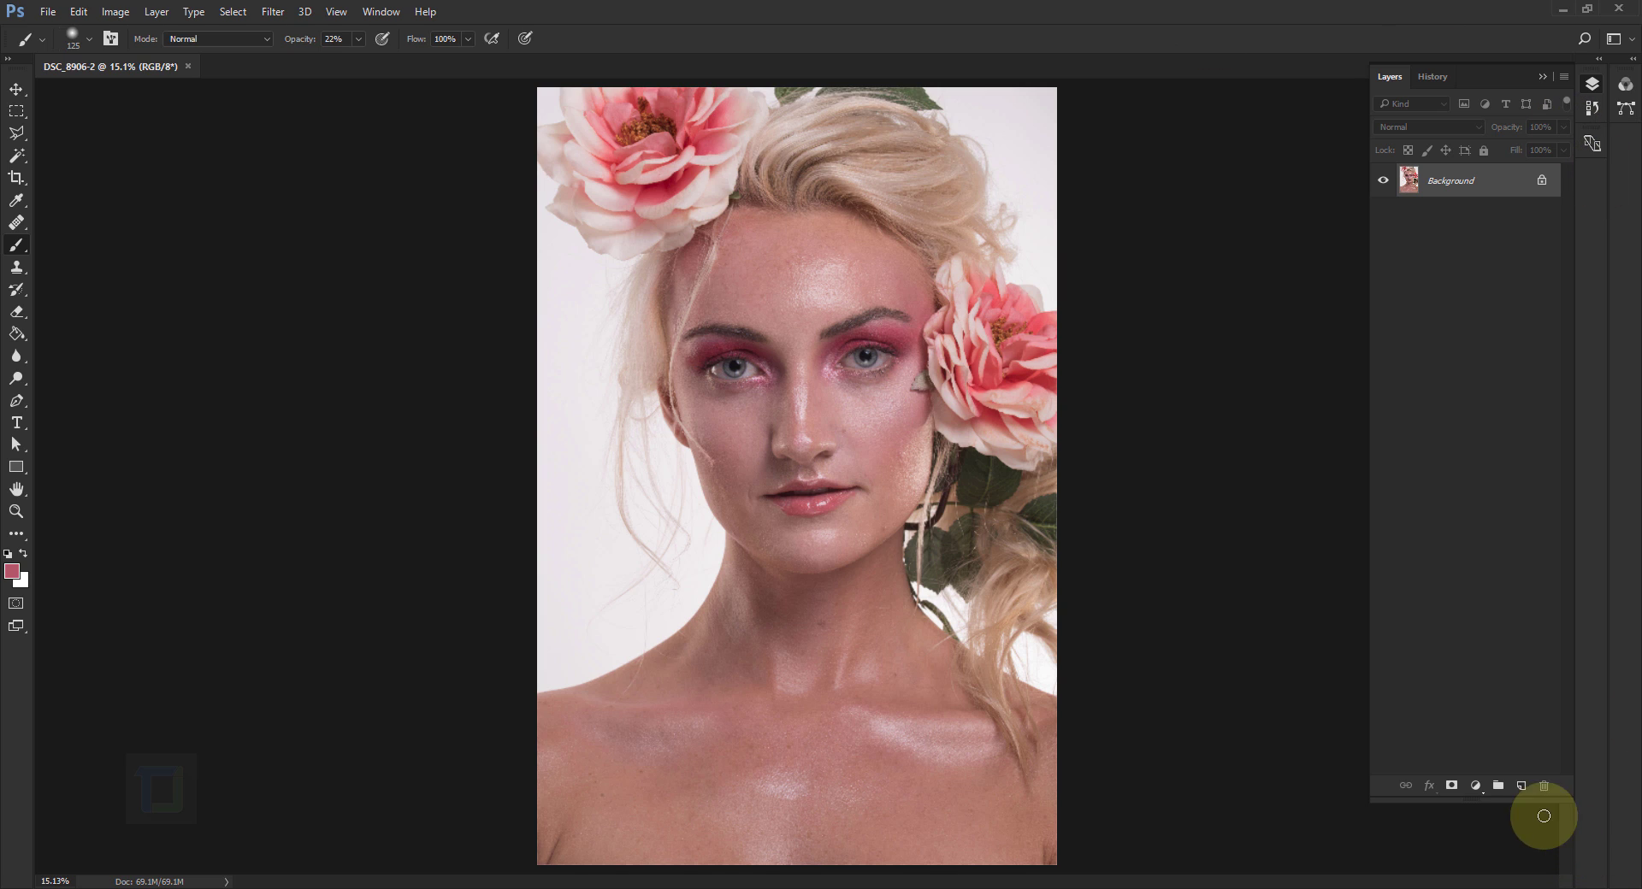
# Add a new empty layer above Background named 'clone fix'.
pyautogui.click(1522, 785)
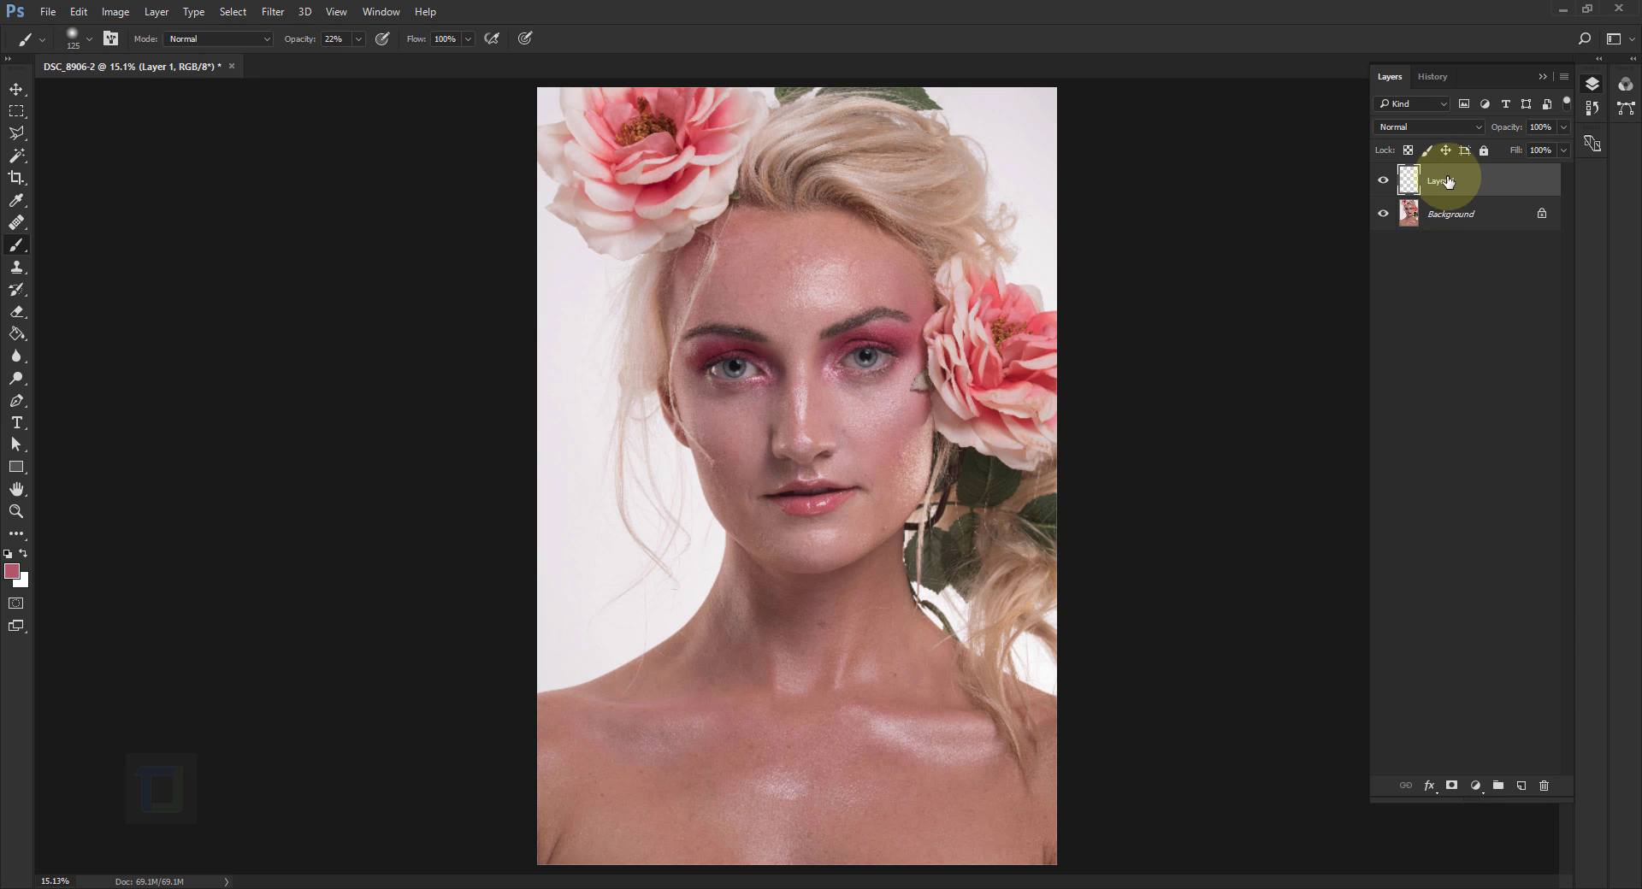
pyautogui.doubleClick(1449, 180)
pyautogui.write('clone fix')
pyautogui.press('Return')
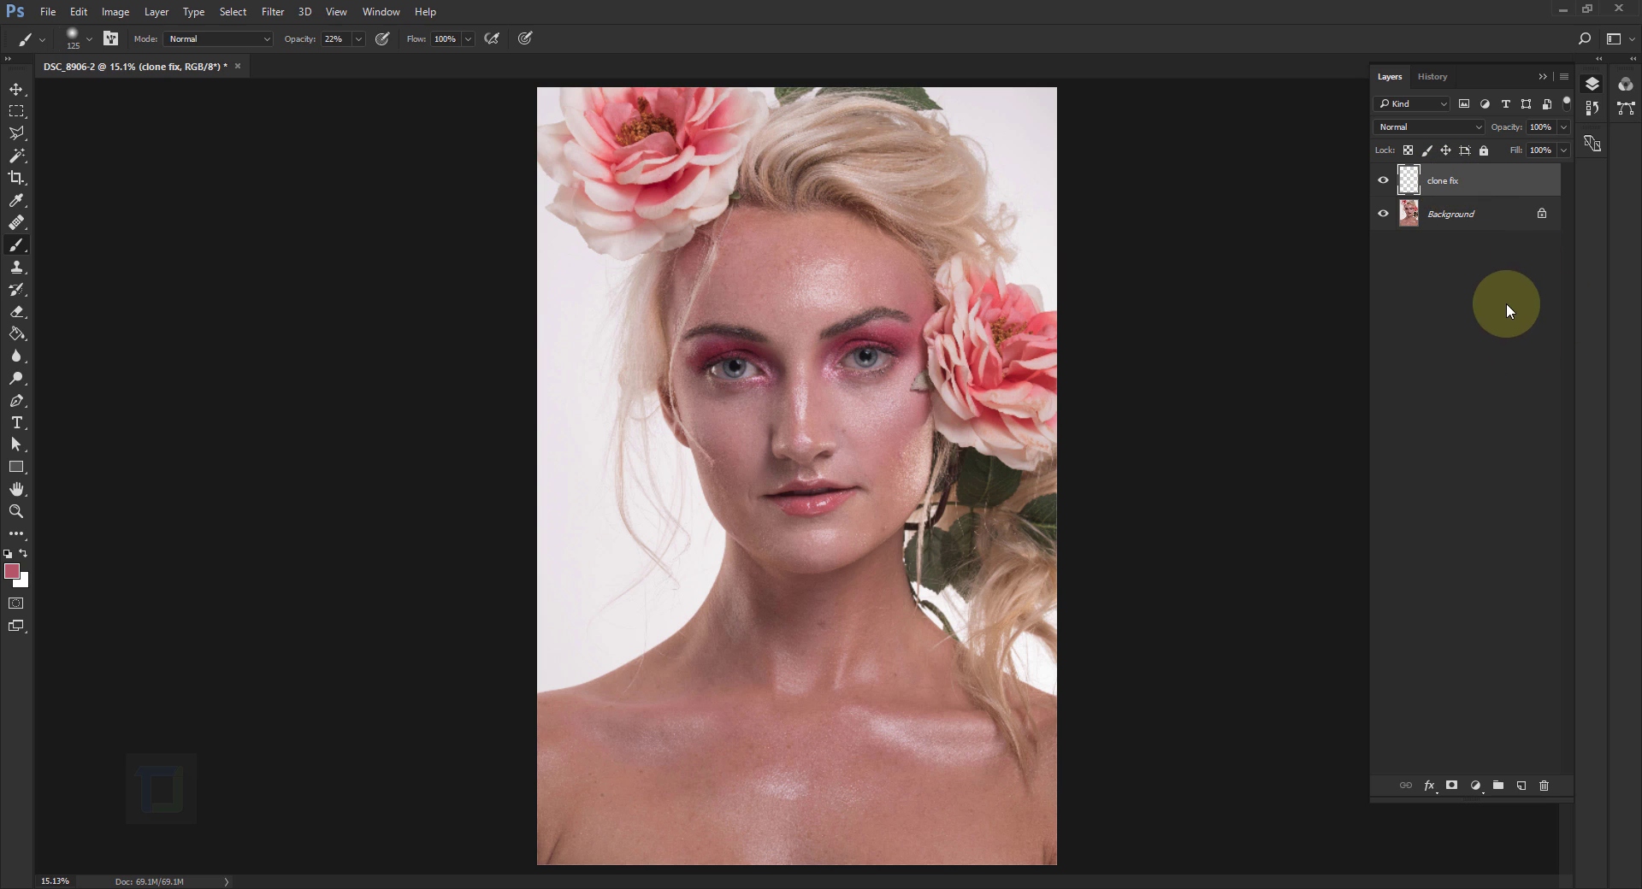
# Select the Clone Stamp tool with Normal blend mode and 100% opacity.
pyautogui.click(18, 268)
pyautogui.click(105, 266)
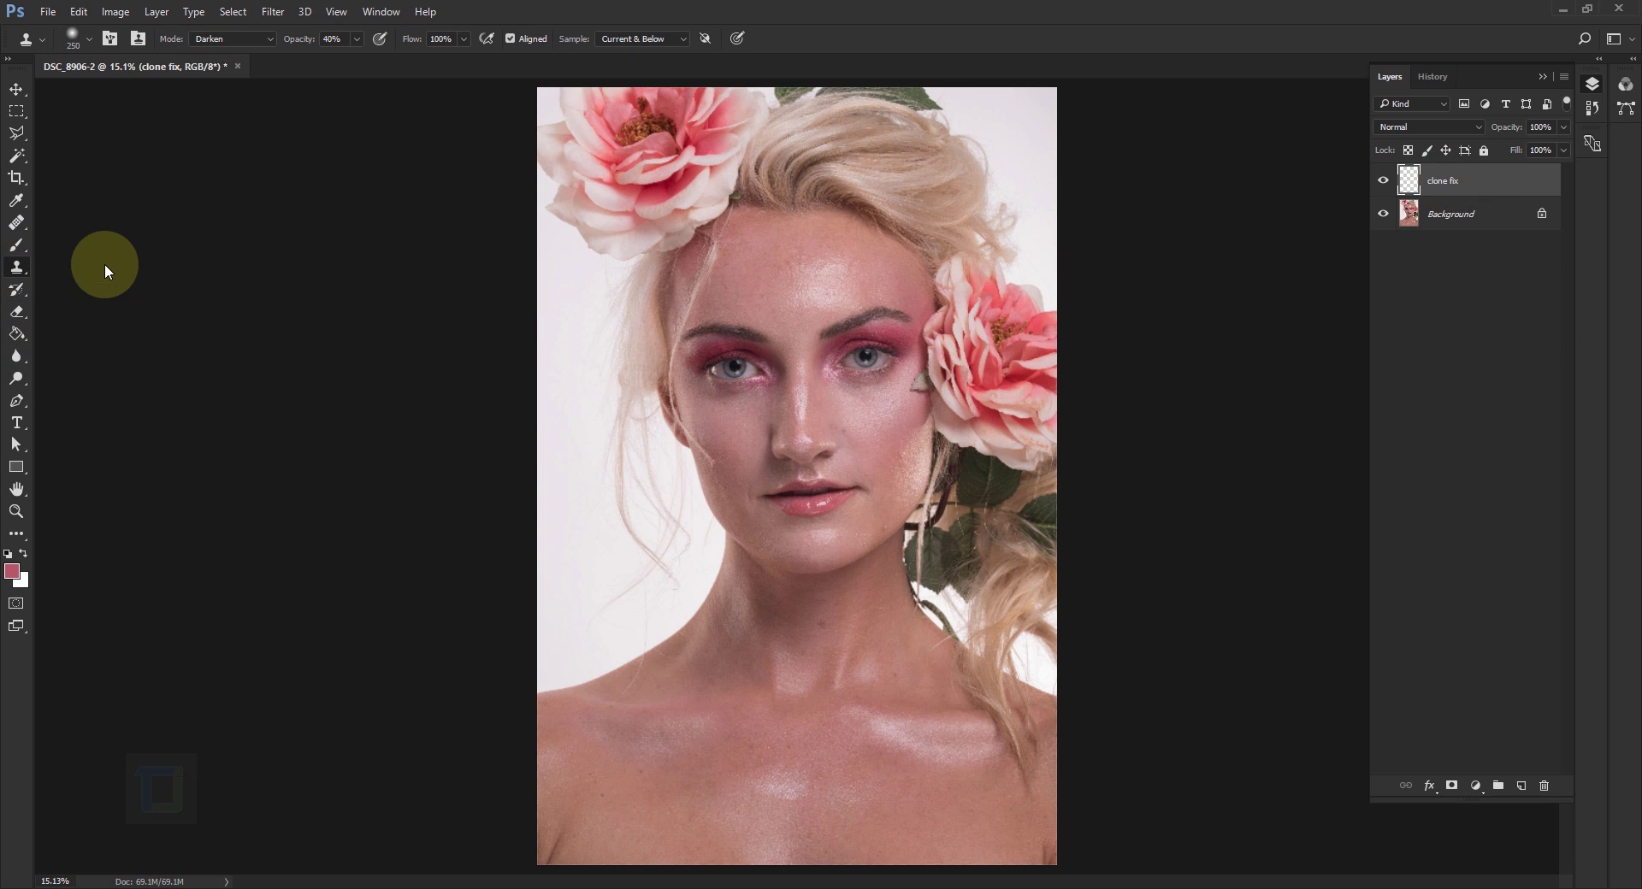
pyautogui.click(224, 40)
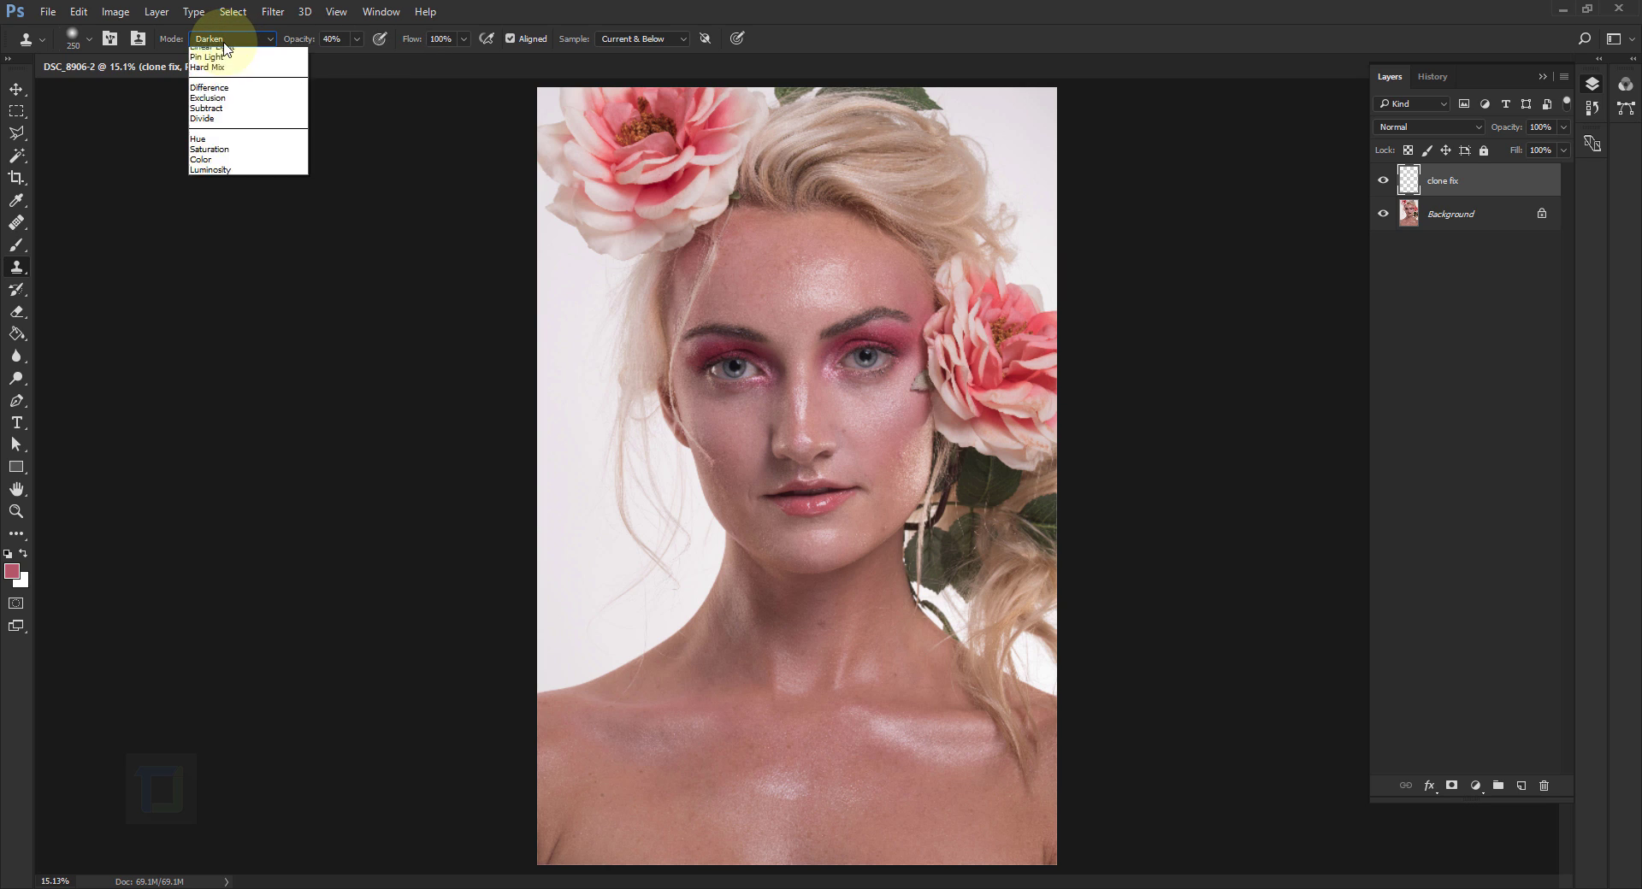
pyautogui.click(224, 54)
pyautogui.press('0')
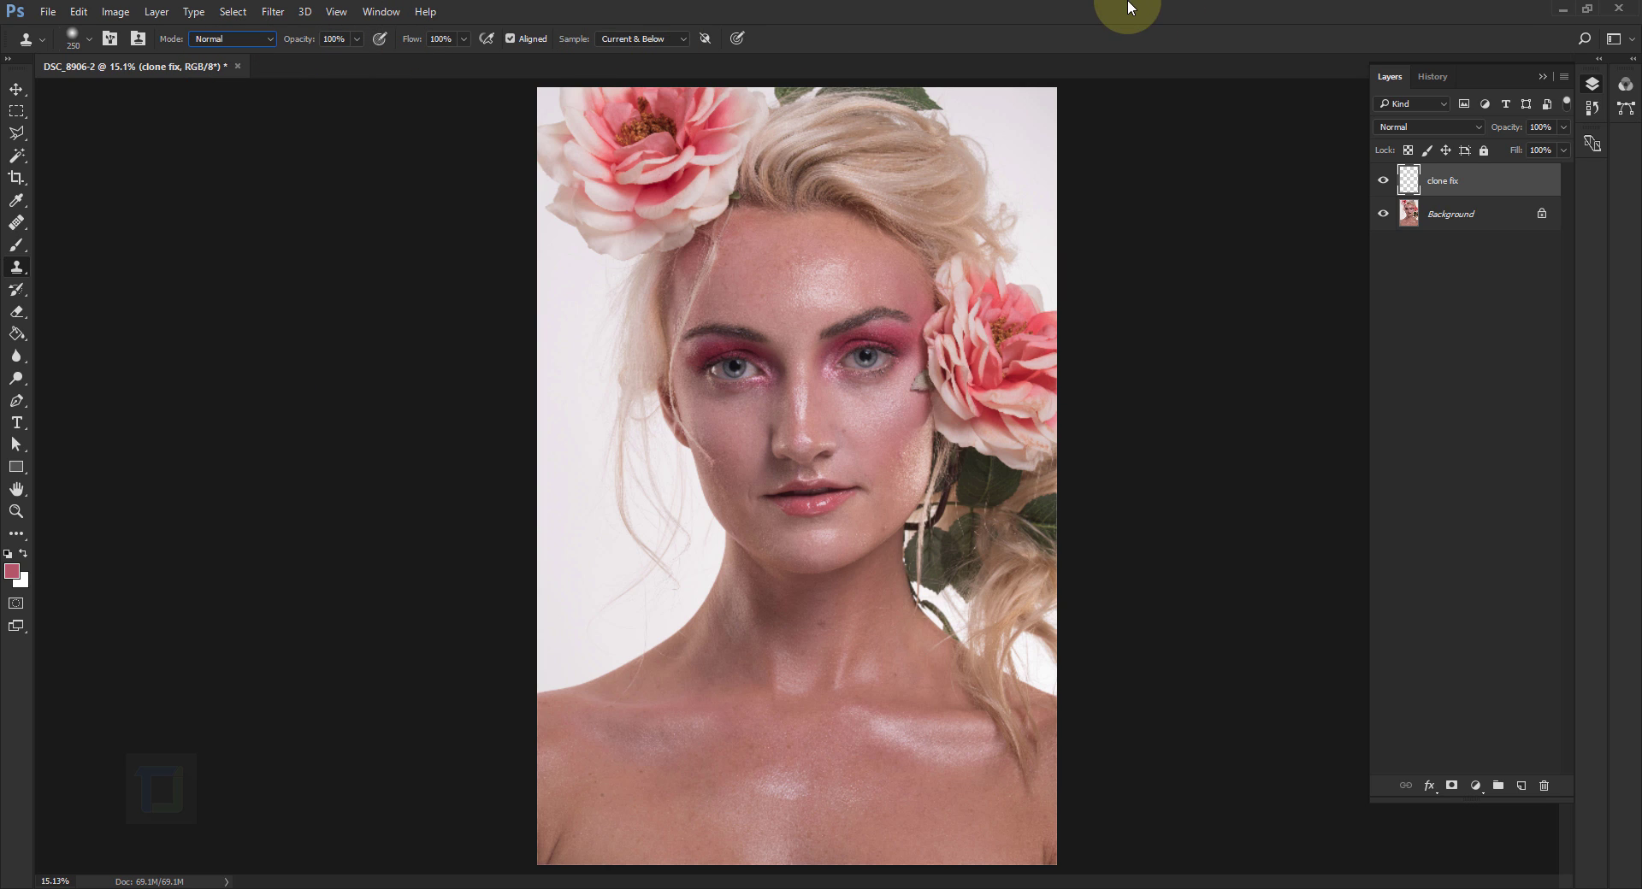
# Give the clone stamp a 338 px brush with 0% hardness.
pyautogui.rightClick(804, 261)
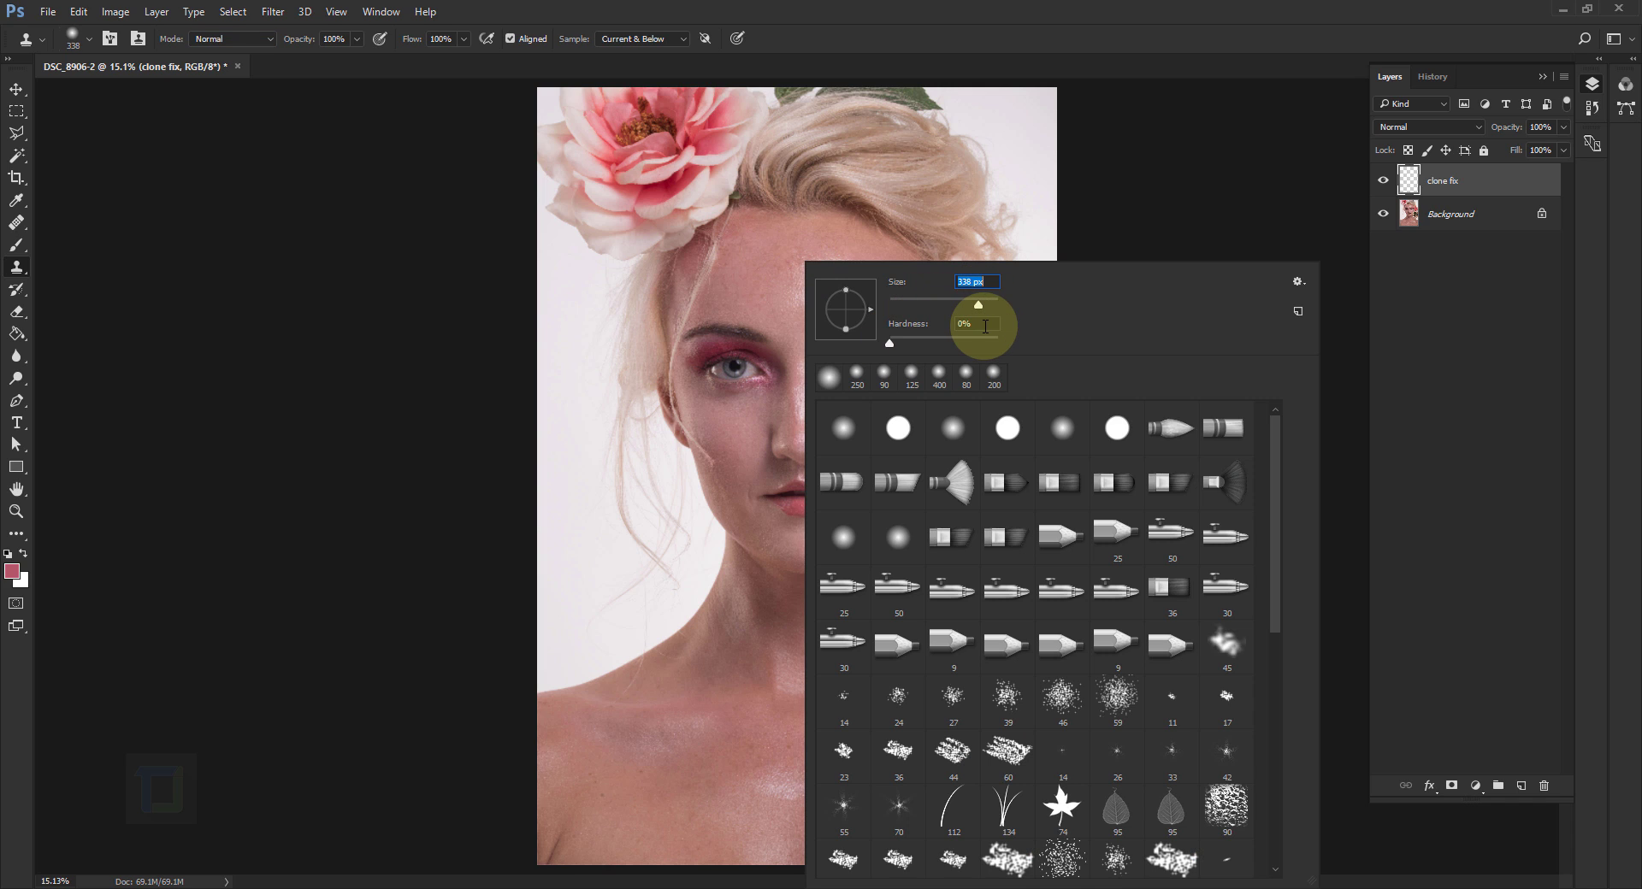
pyautogui.click(986, 326)
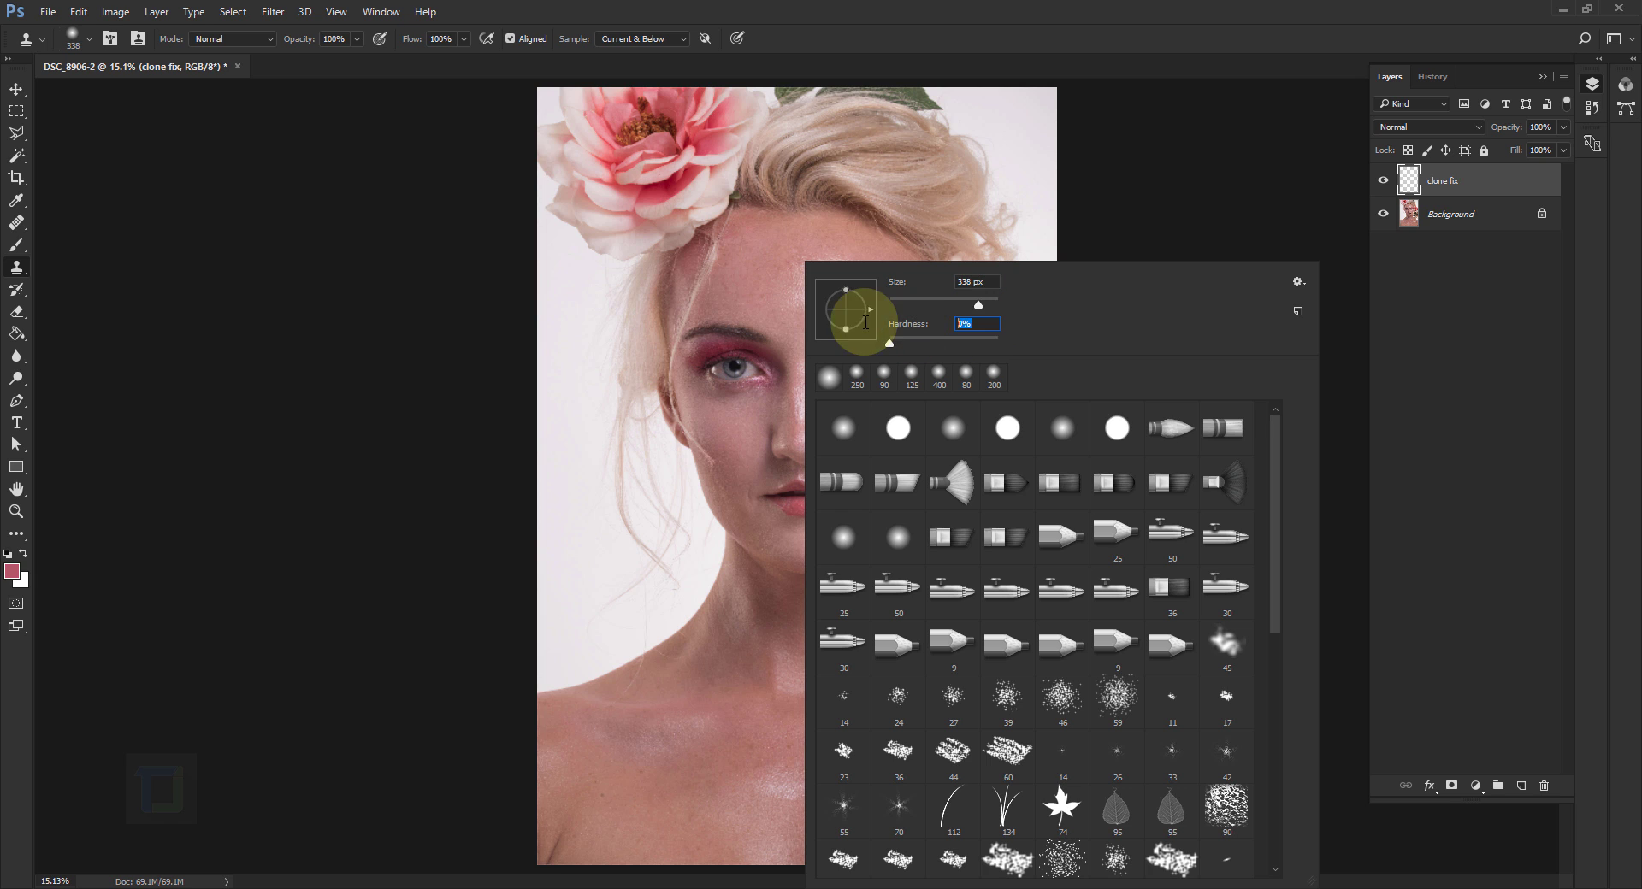
pyautogui.click(758, 268)
pyautogui.scroll(3, 766, 282)
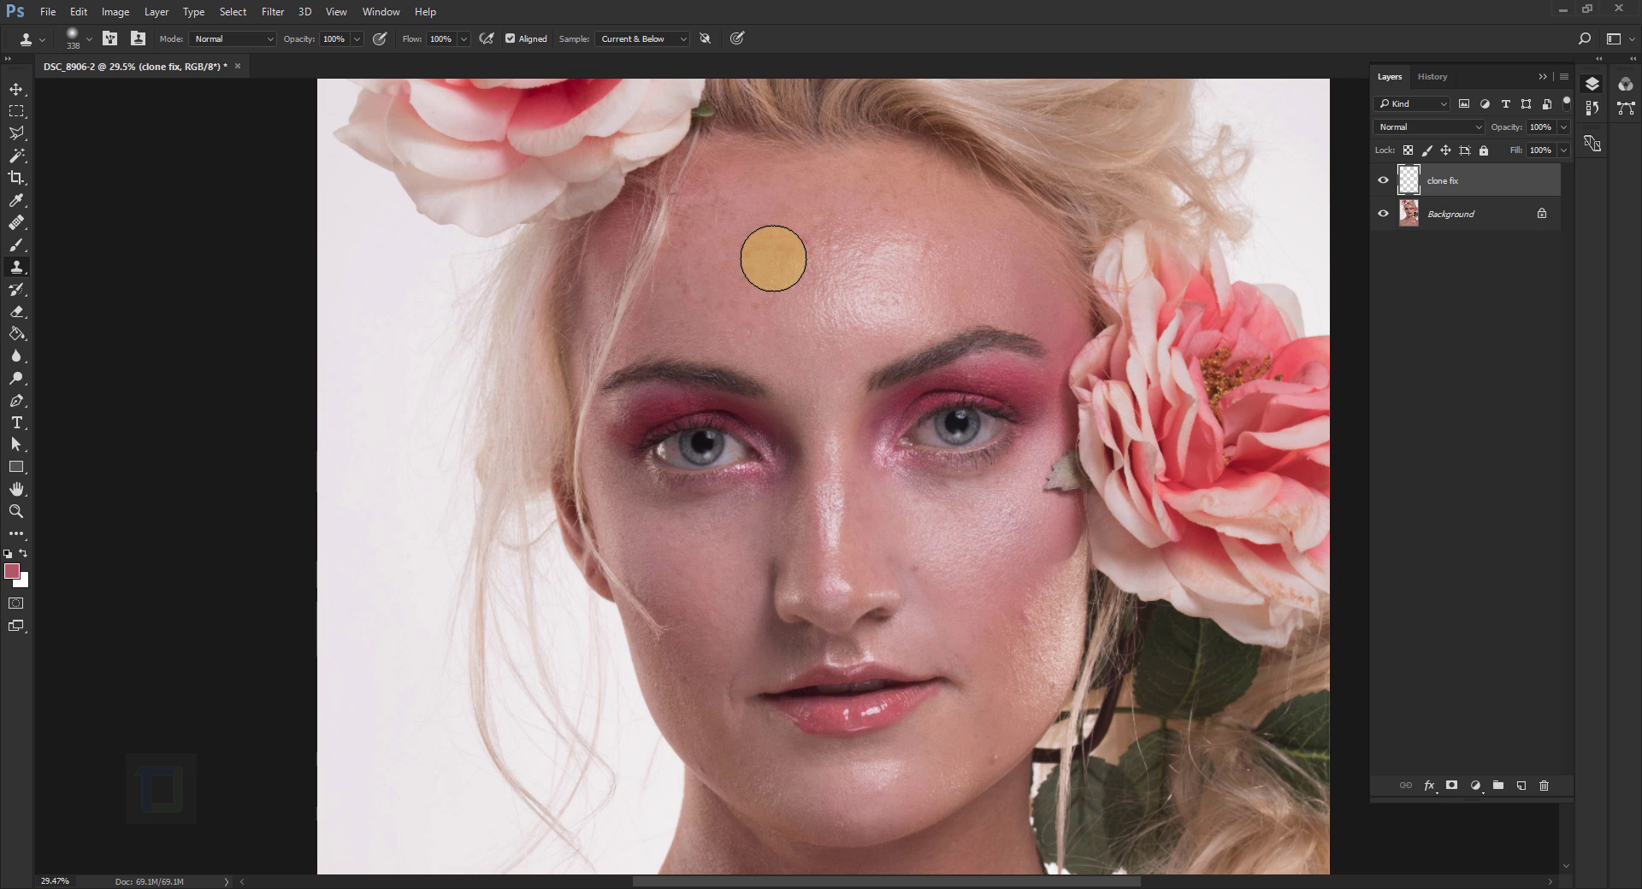
# Sample forehead skin as the clone source, then undo the trial cloning strokes.
pyautogui.press('alt')
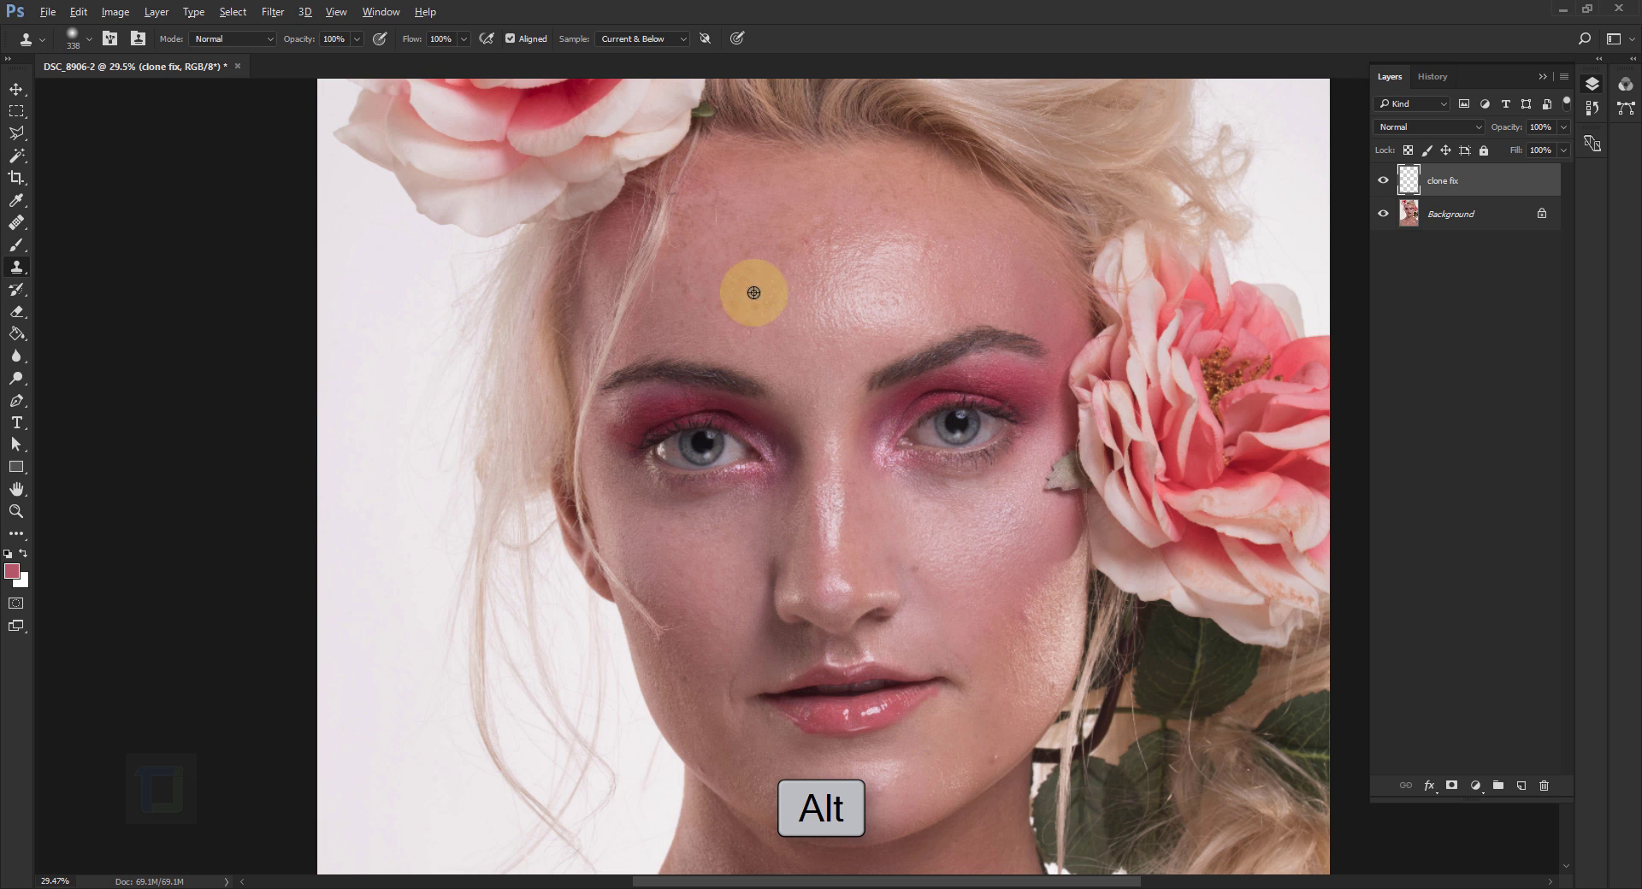
pyautogui.keyDown('alt'); pyautogui.click(719, 269); pyautogui.keyUp('alt')
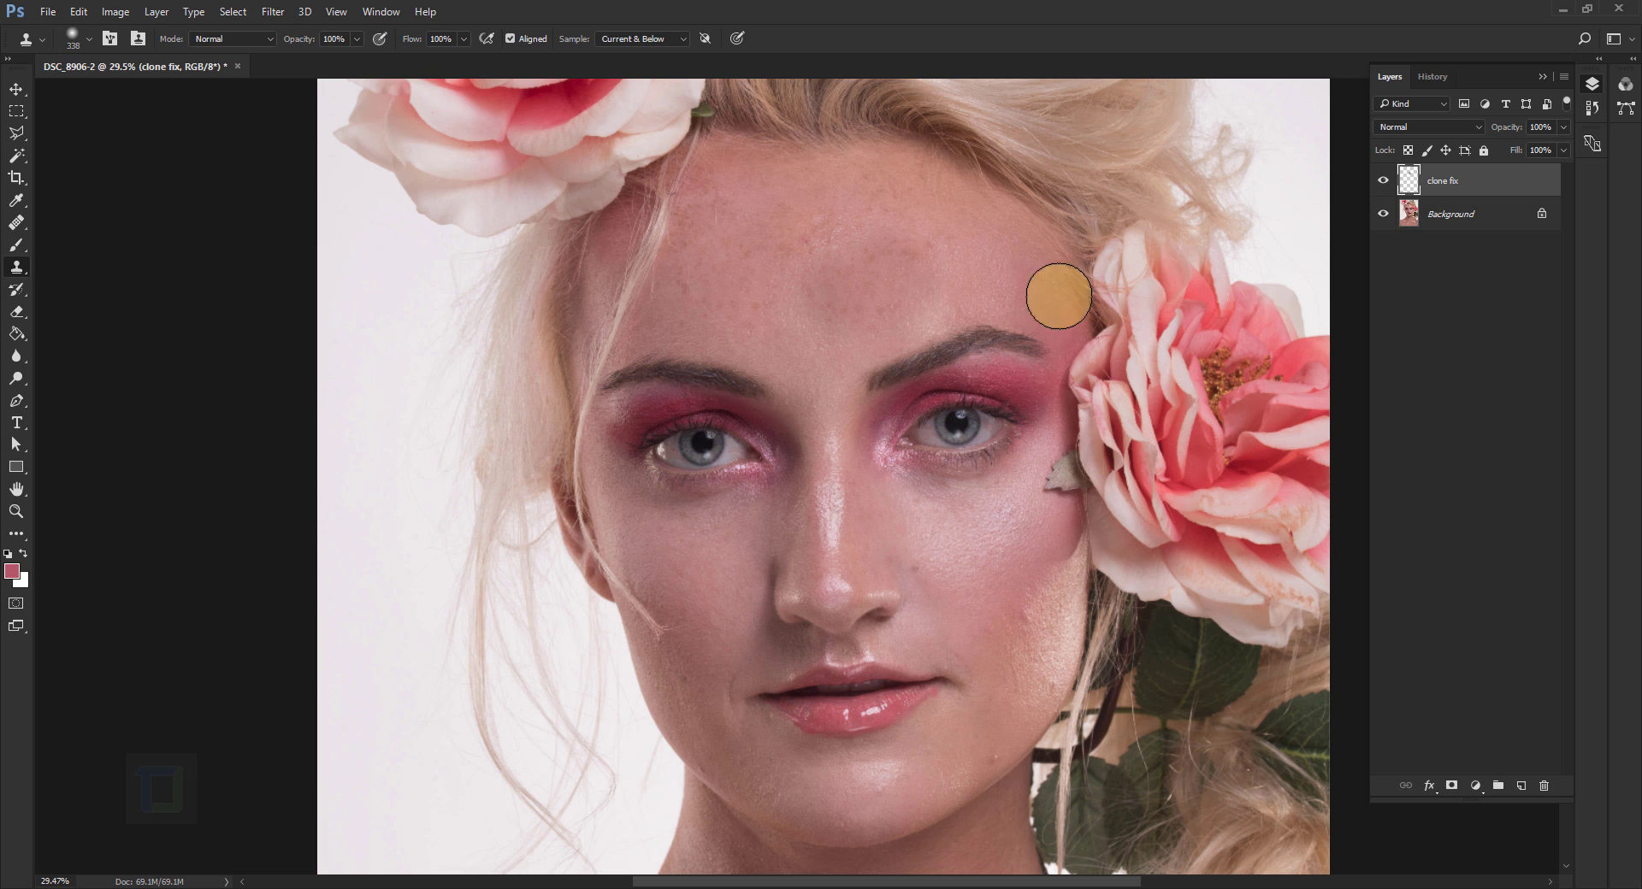
pyautogui.scroll(-2, 965, 334)
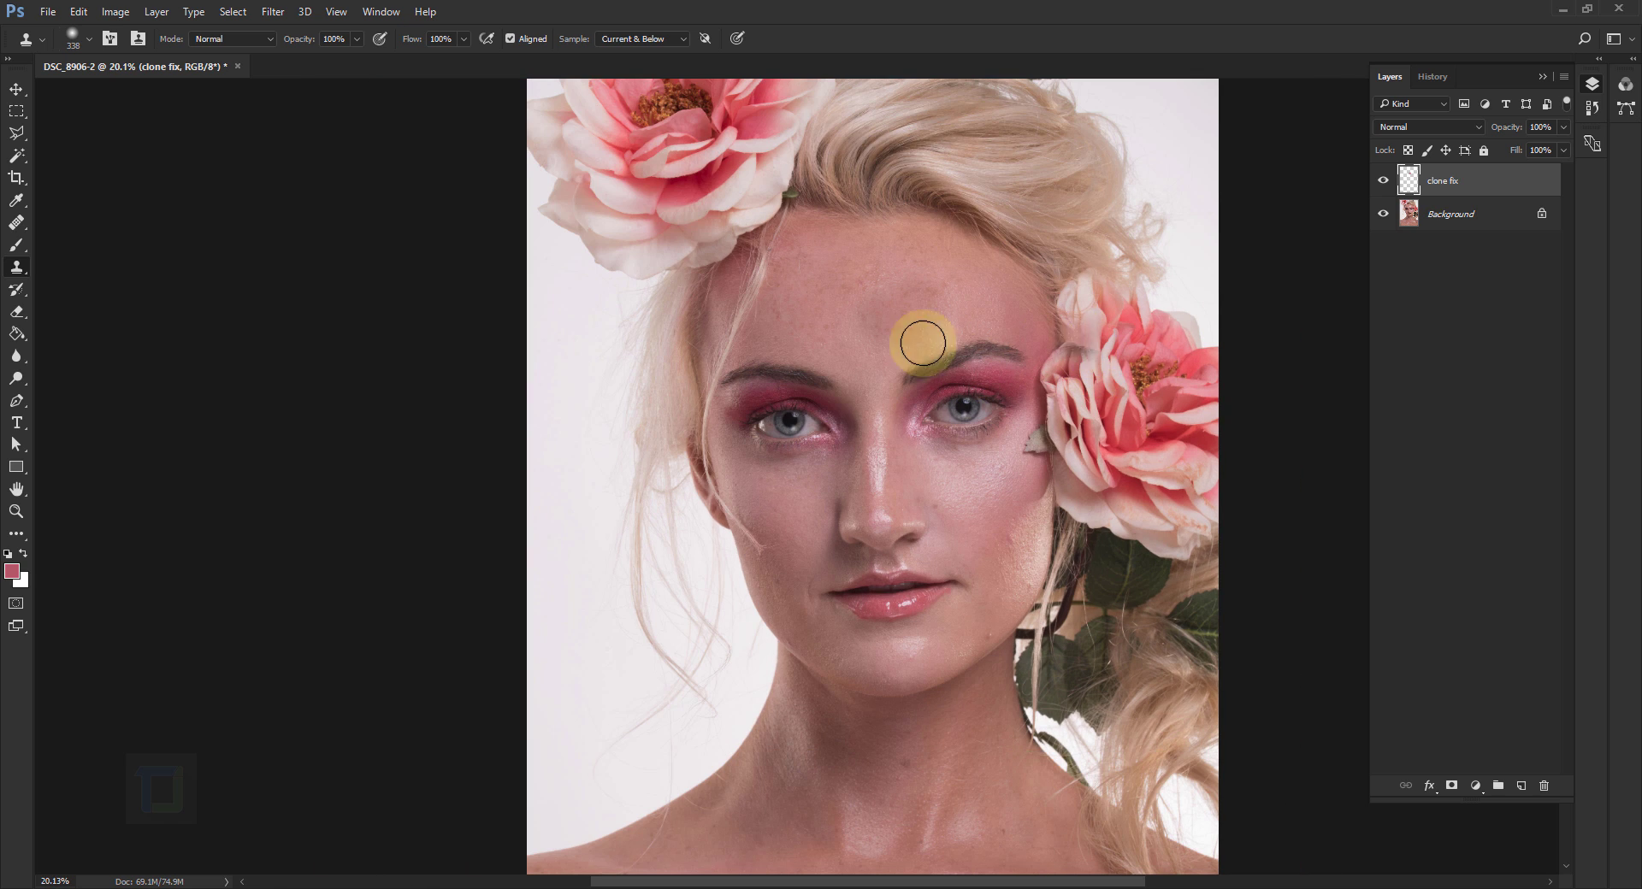
pyautogui.scroll(1, 742, 291)
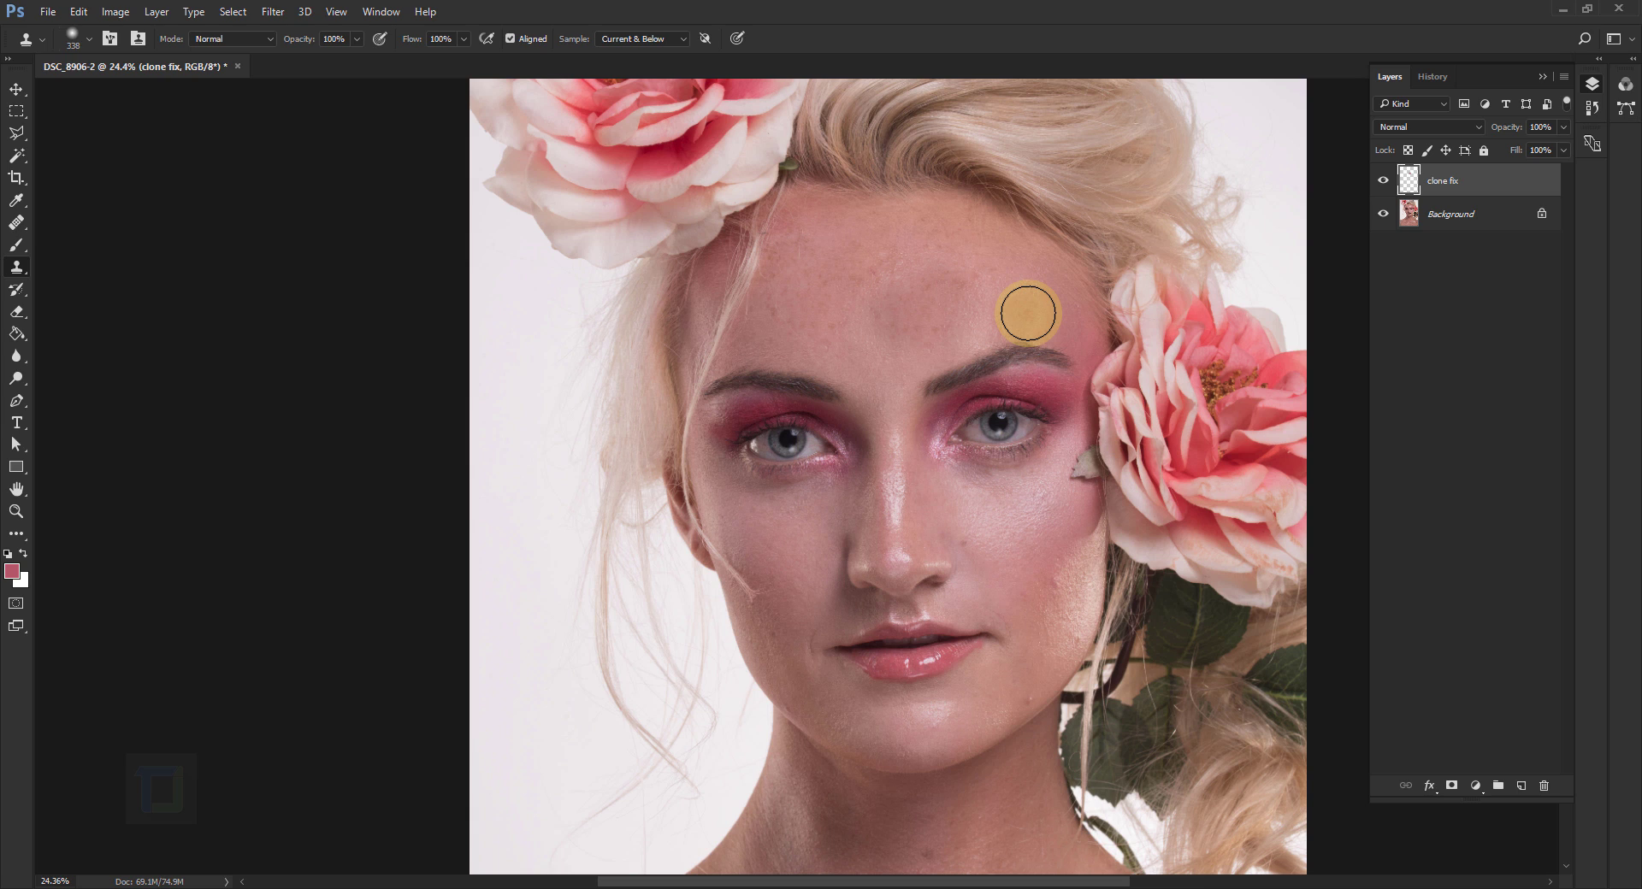
pyautogui.hotkey('ctrl', 'z')
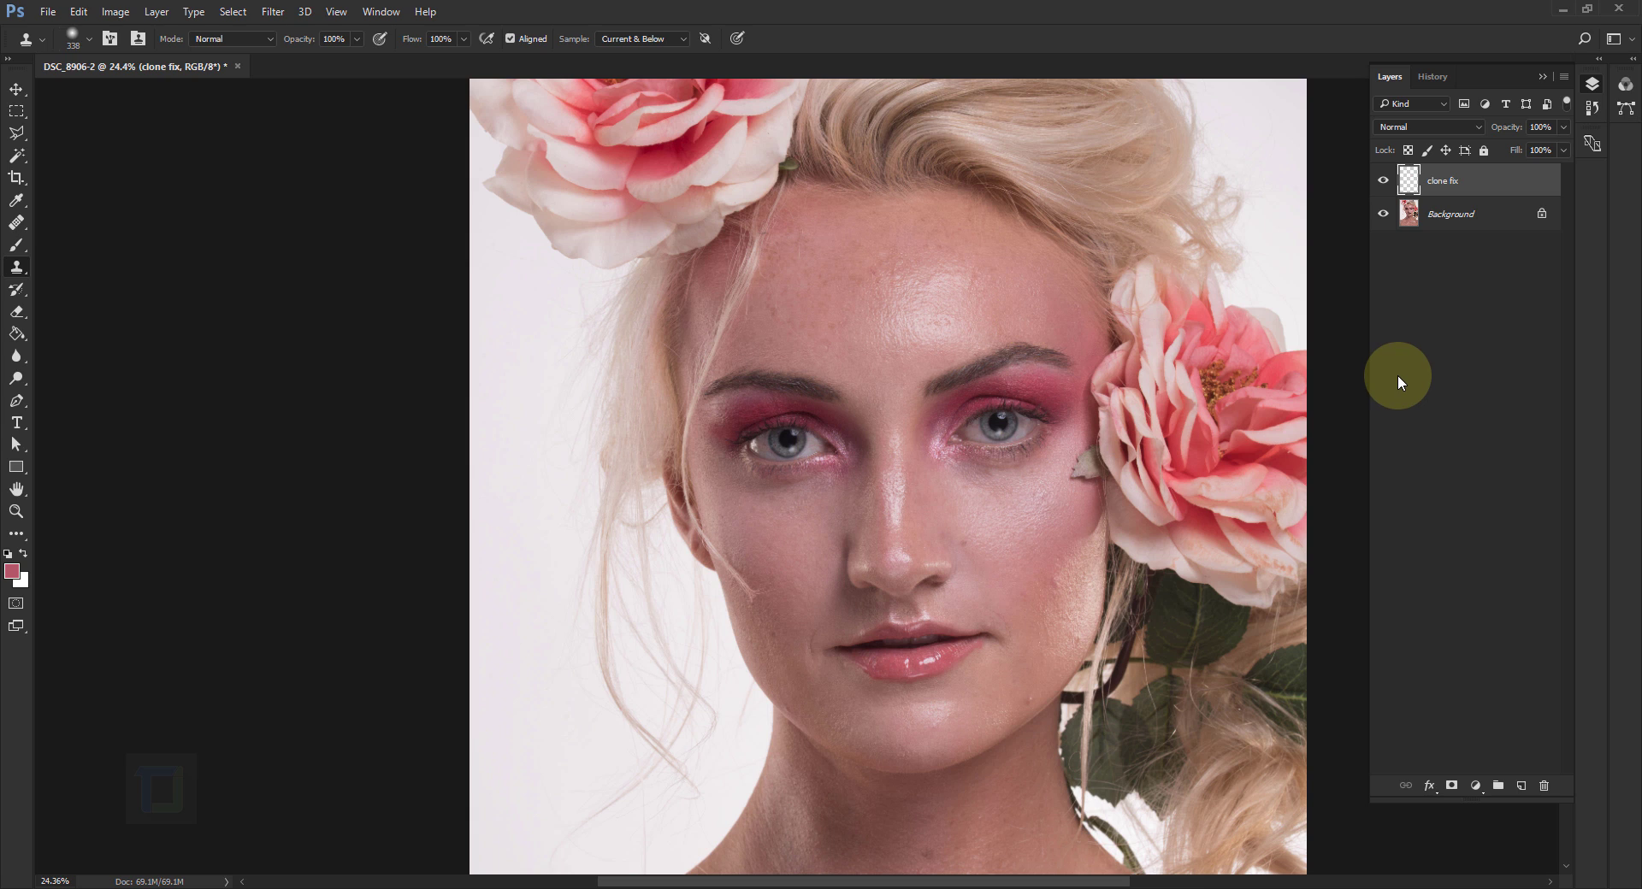
# Switch the clone stamp to Darken mode and clone darker skin over the shiny forehead.
pyautogui.click(232, 38)
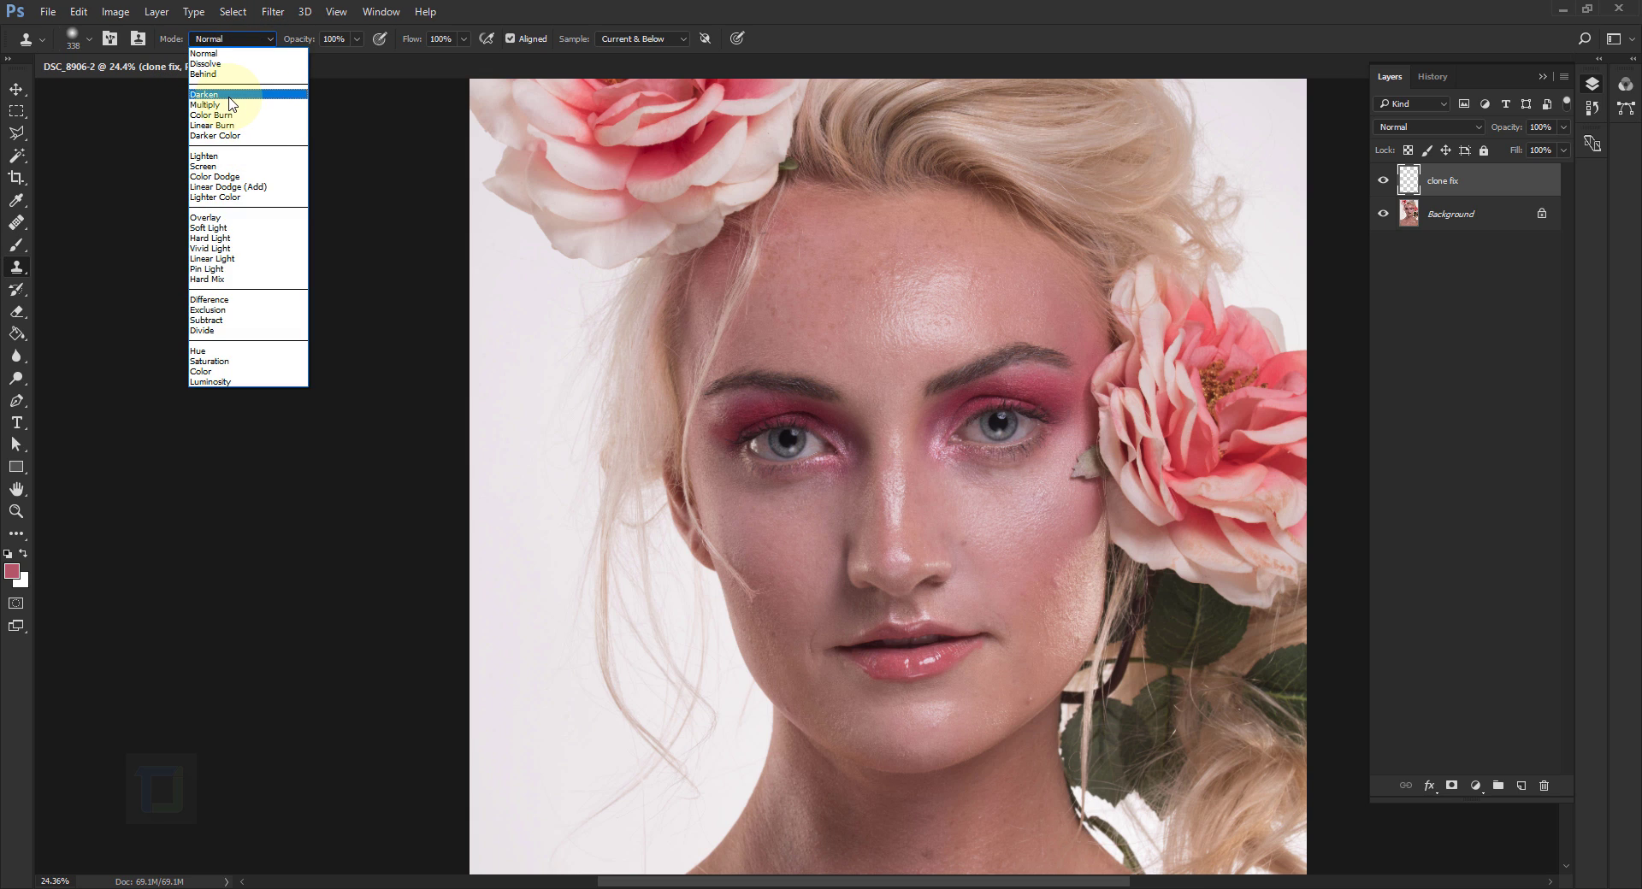
pyautogui.click(229, 96)
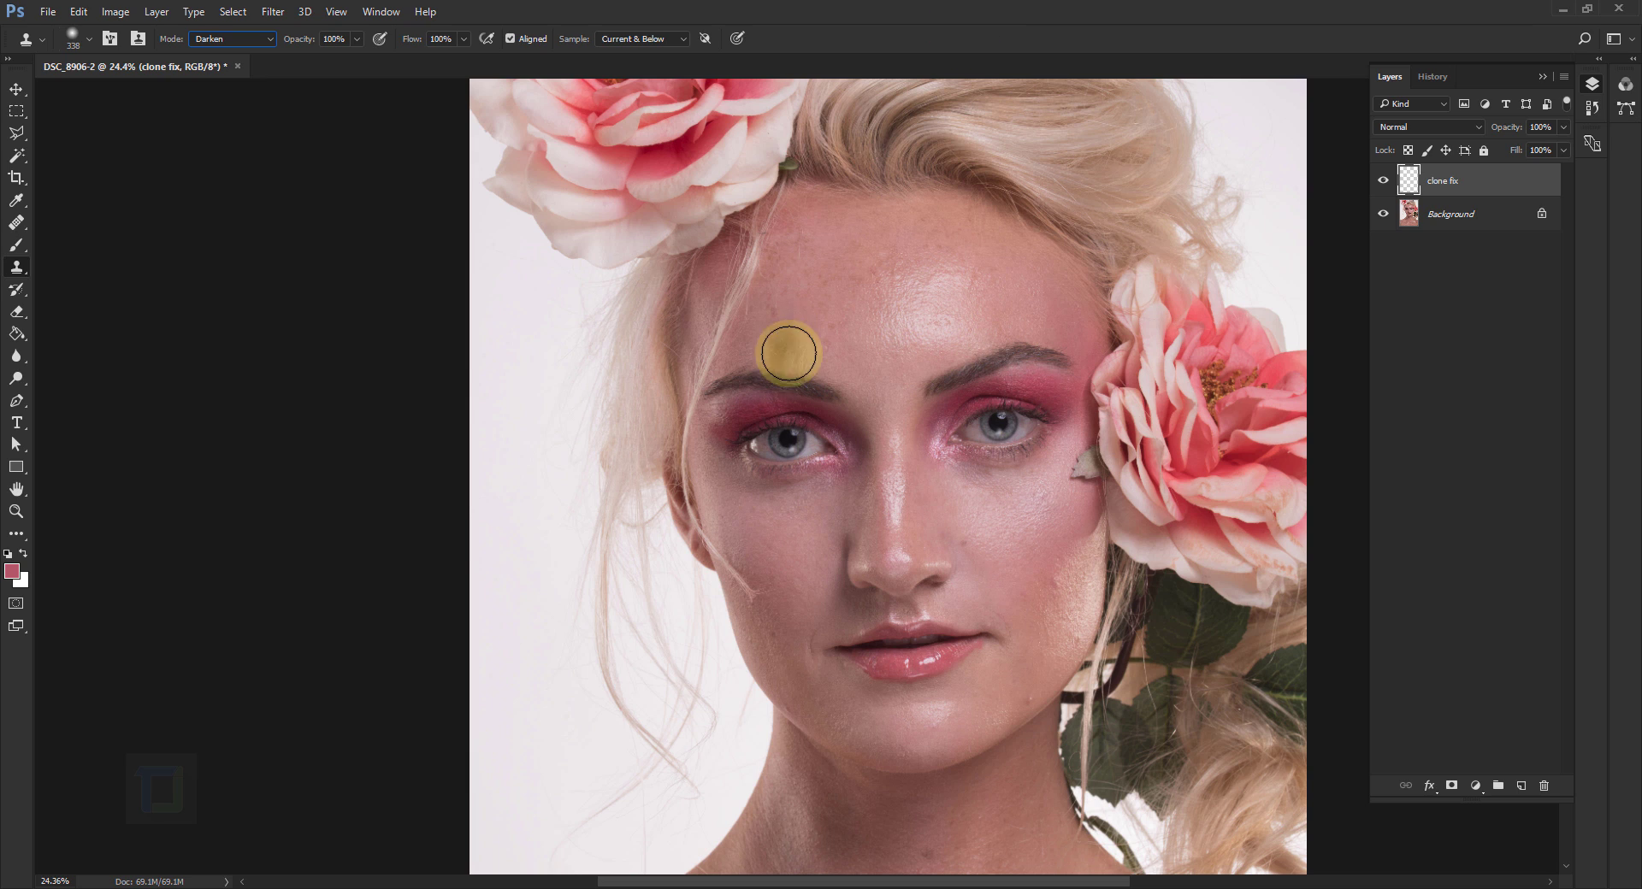
pyautogui.moveTo(785, 351)
pyautogui.mouseDown()
pyautogui.moveTo(799, 251)
pyautogui.moveTo(840, 283)
pyautogui.moveTo(796, 326)
pyautogui.moveTo(819, 285)
pyautogui.moveTo(811, 325)
pyautogui.moveTo(789, 294)
pyautogui.moveTo(1012, 329)
pyautogui.moveTo(981, 307)
pyautogui.mouseUp()
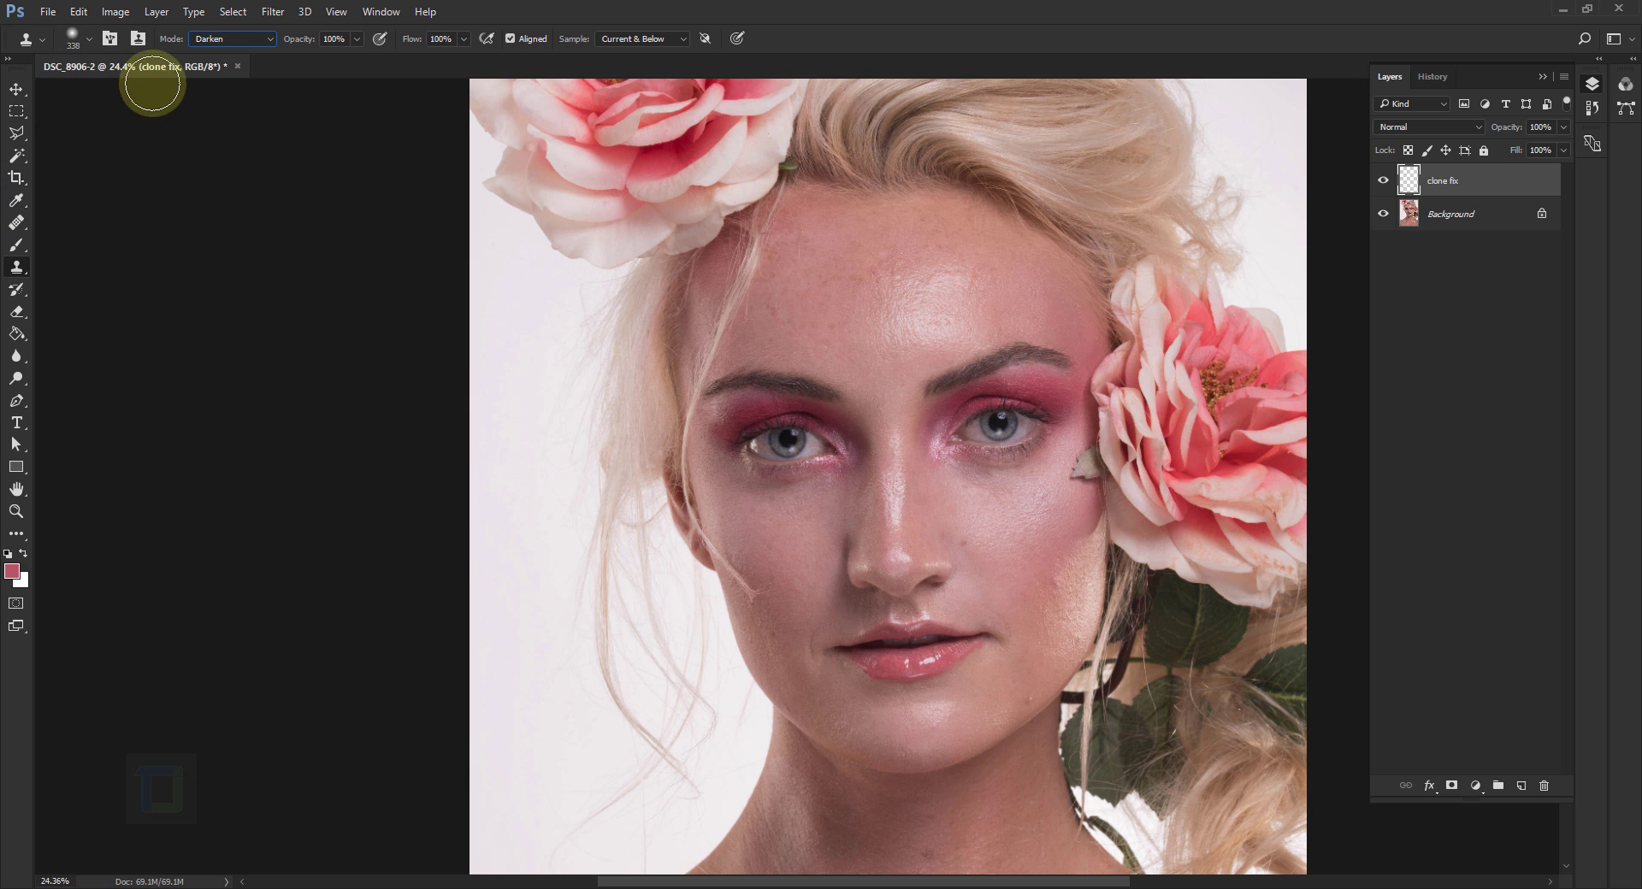
# Resample clean left-forehead skin and paint over the central forehead highlight.
pyautogui.scroll(1, 1074, 316)
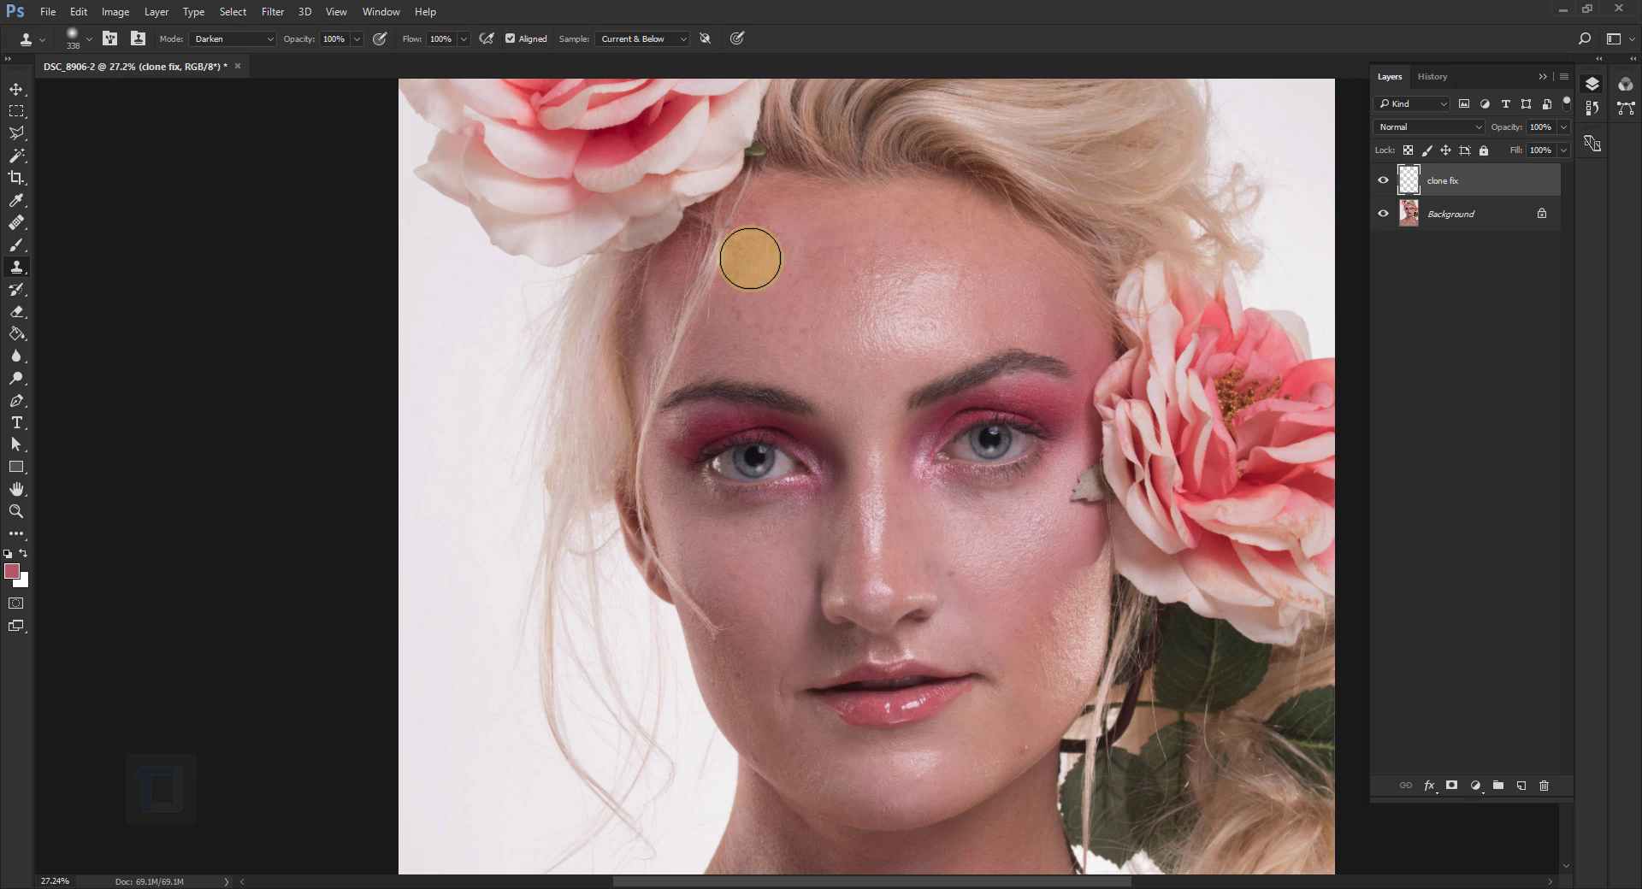
pyautogui.keyDown('alt'); pyautogui.click(771, 305); pyautogui.keyUp('alt')
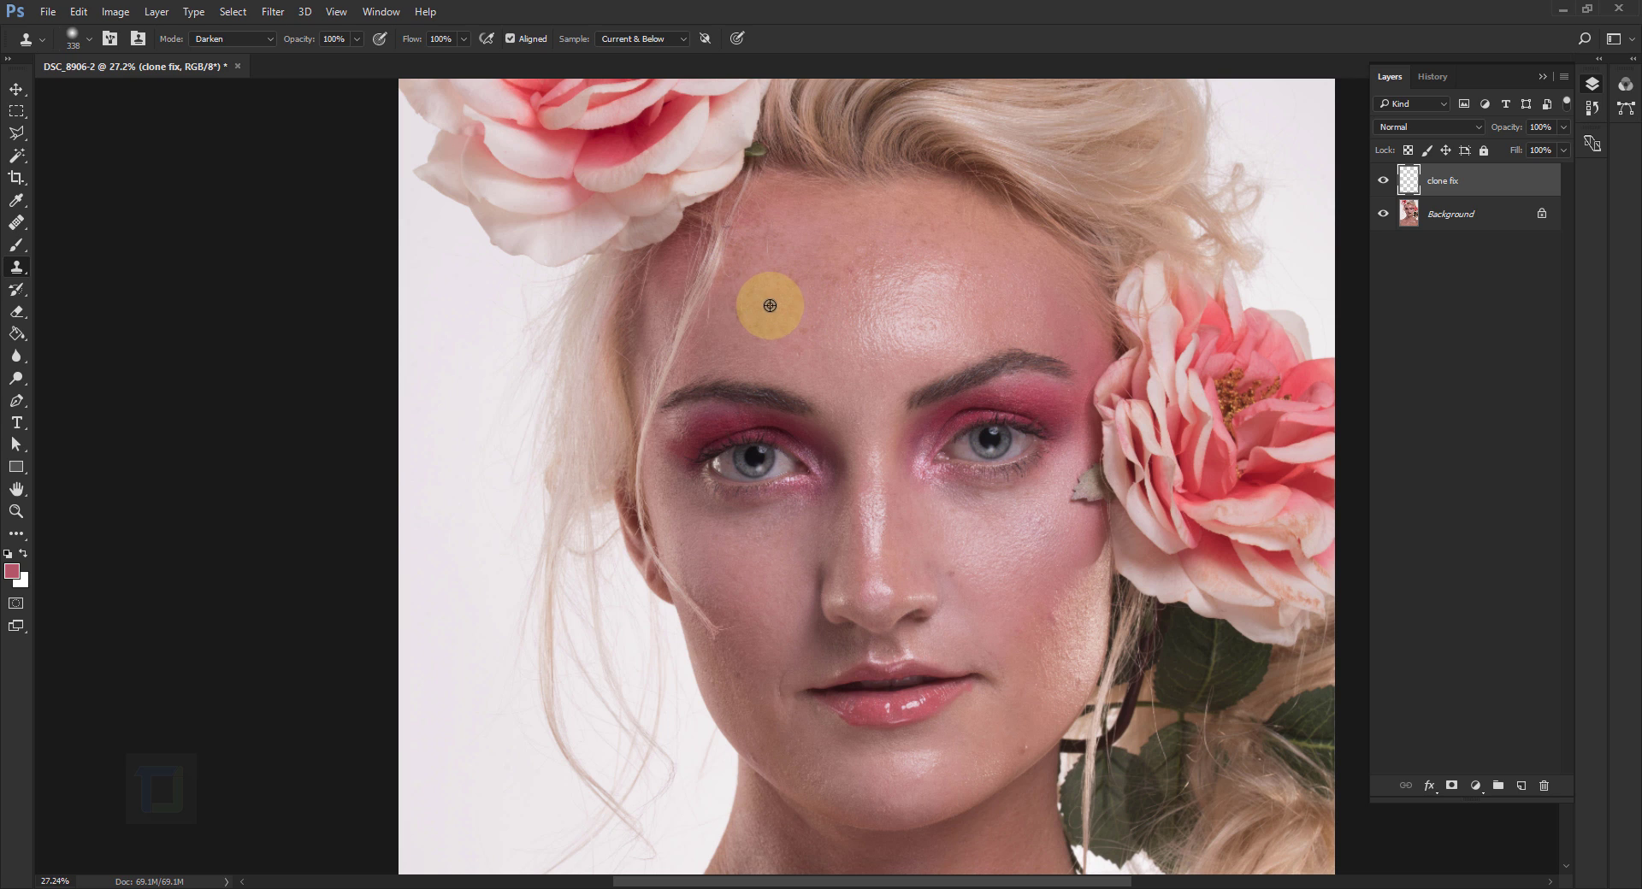
pyautogui.moveTo(892, 322)
pyautogui.mouseDown()
pyautogui.moveTo(940, 297)
pyautogui.moveTo(925, 322)
pyautogui.moveTo(956, 326)
pyautogui.moveTo(855, 315)
pyautogui.mouseUp()
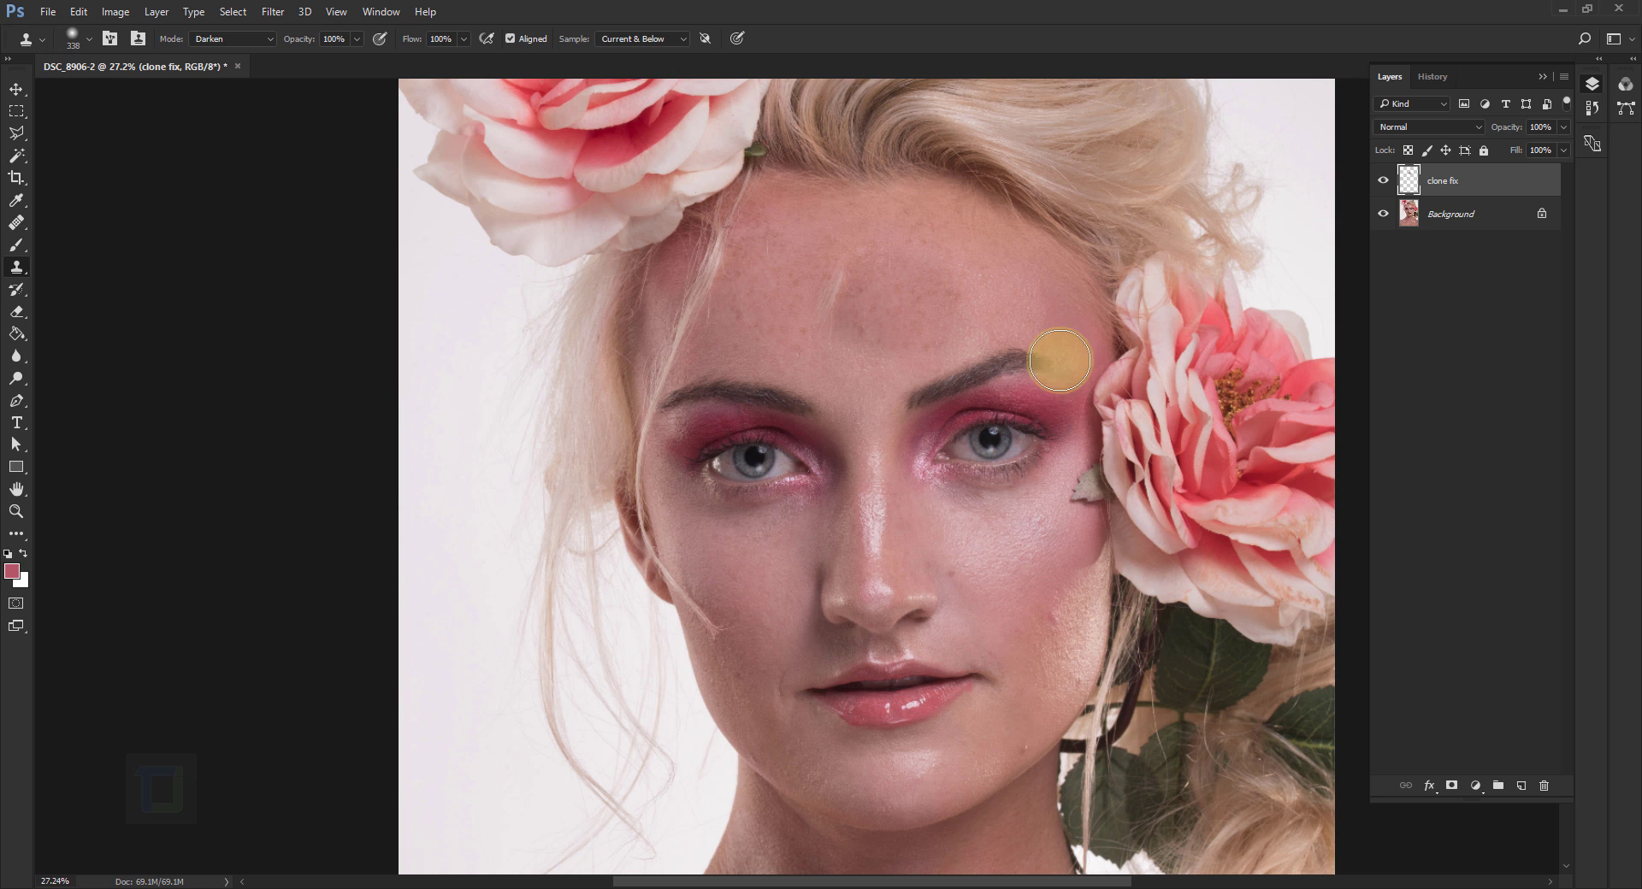
pyautogui.scroll(-2, 1069, 354)
pyautogui.scroll(1, 1075, 354)
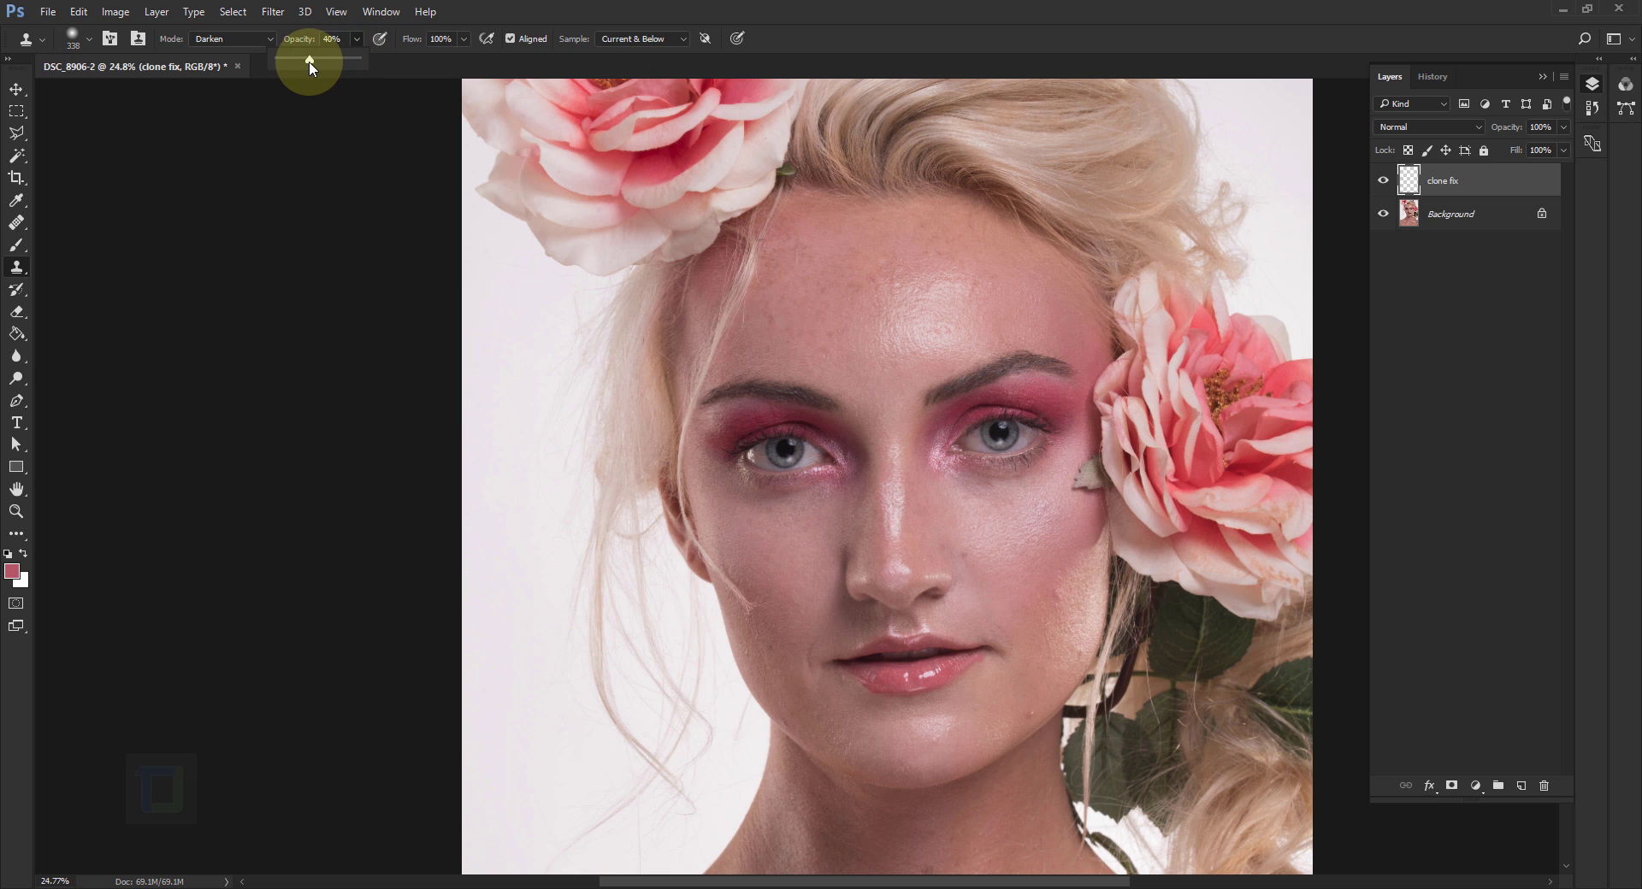
# At 37% stamp opacity, sample forehead skin and blend the forehead and right temple.
pyautogui.click(975, 4)
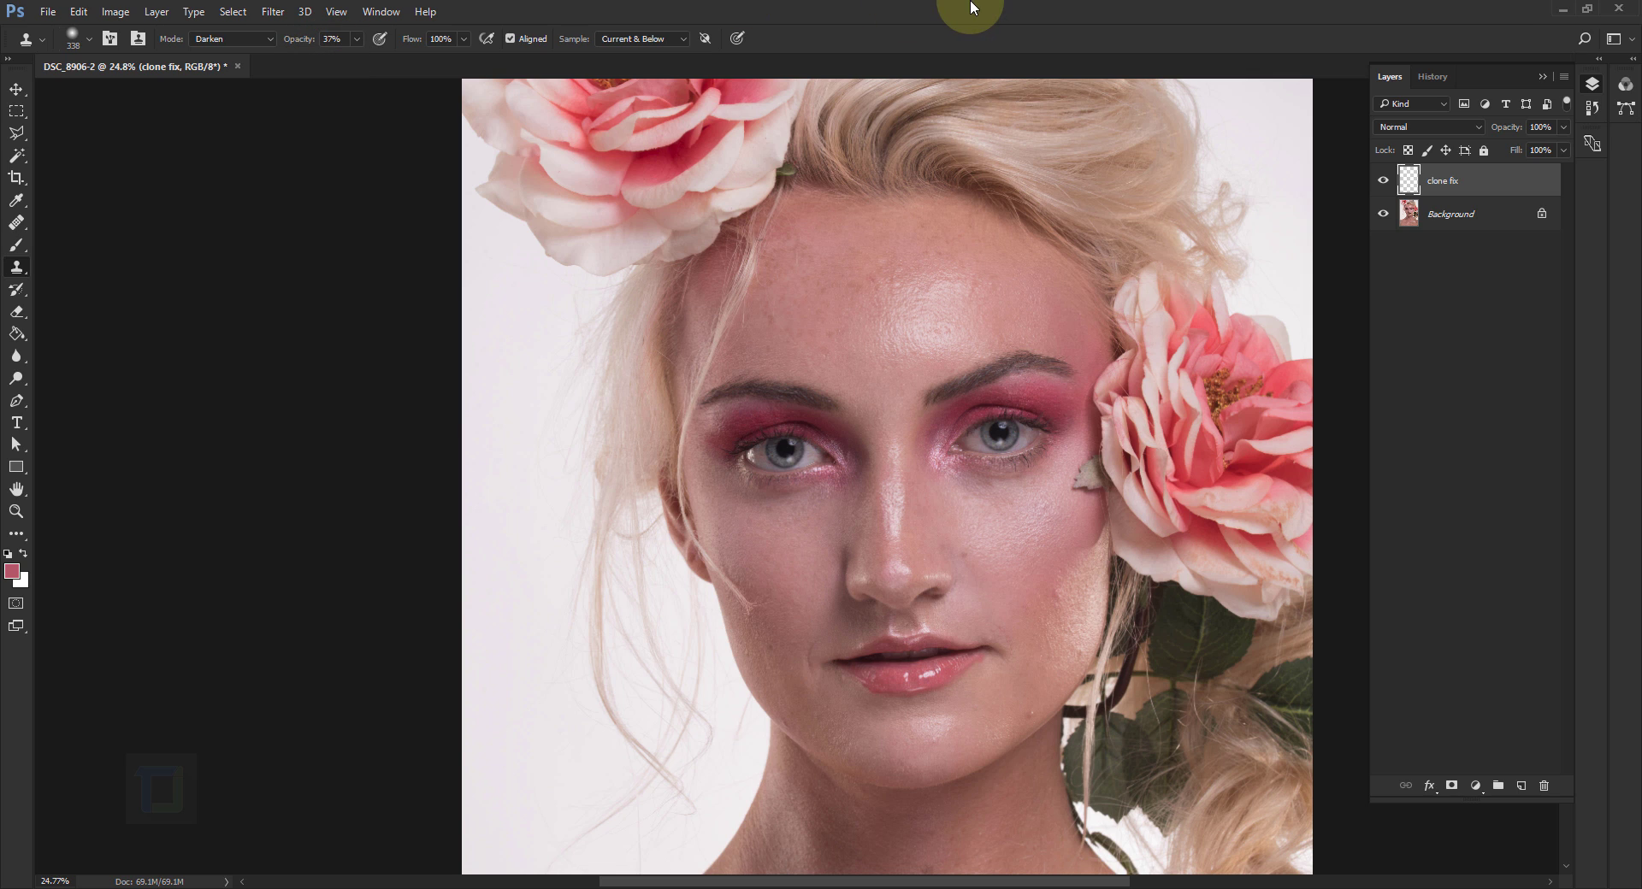
pyautogui.press('alt')
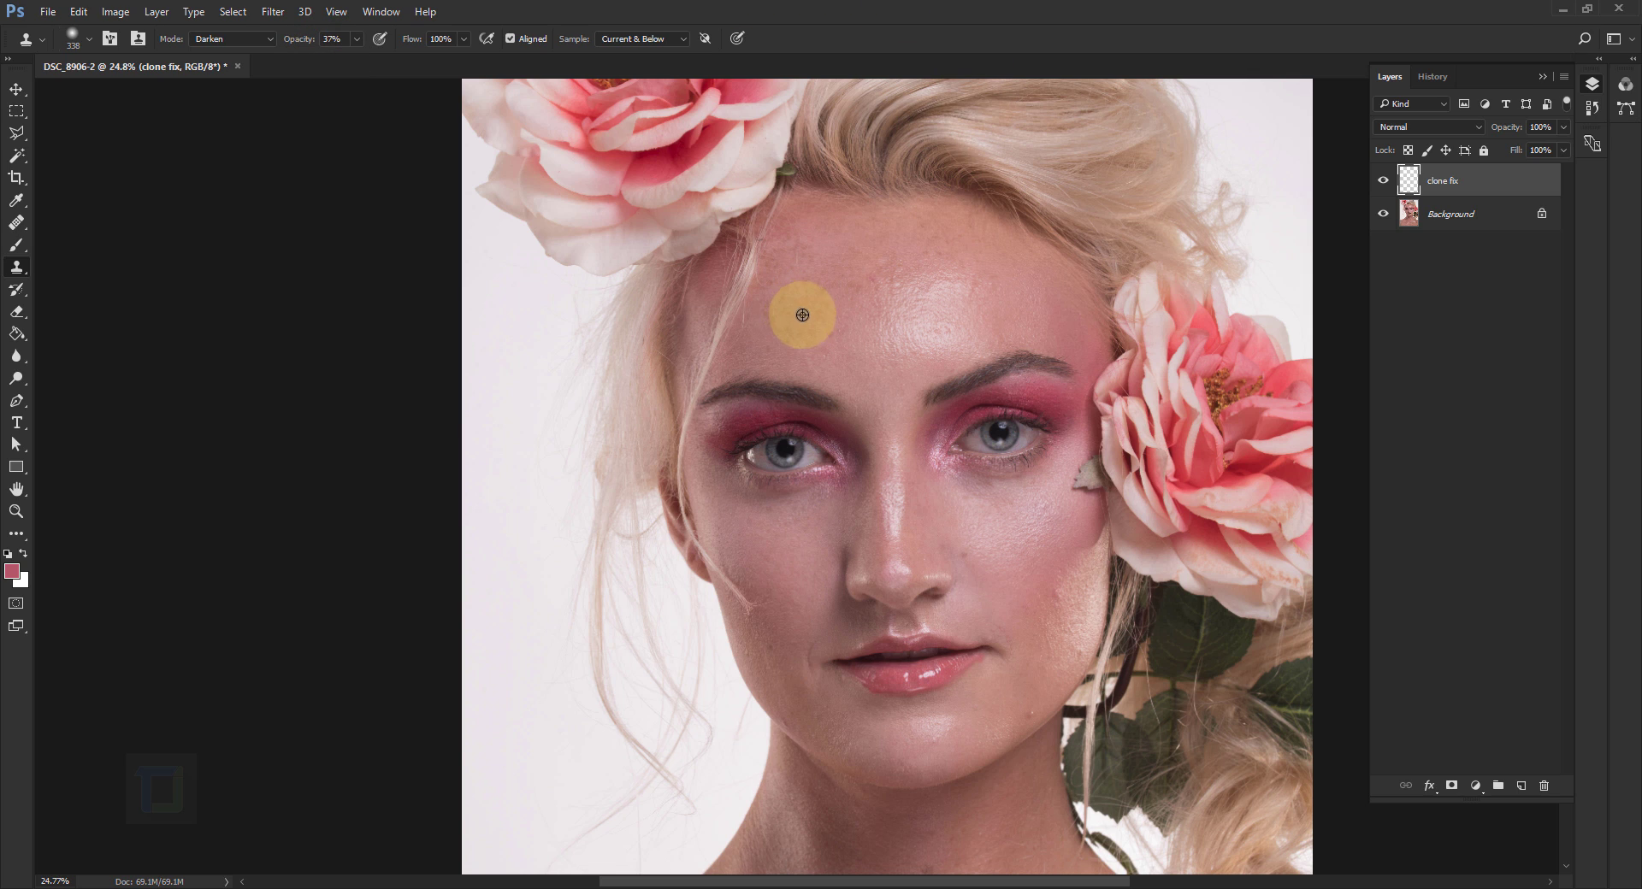
pyautogui.keyDown('alt'); pyautogui.click(802, 315); pyautogui.keyUp('alt')
pyautogui.moveTo(915, 322)
pyautogui.mouseDown()
pyautogui.moveTo(898, 322)
pyautogui.moveTo(966, 323)
pyautogui.moveTo(913, 293)
pyautogui.moveTo(964, 323)
pyautogui.mouseUp()
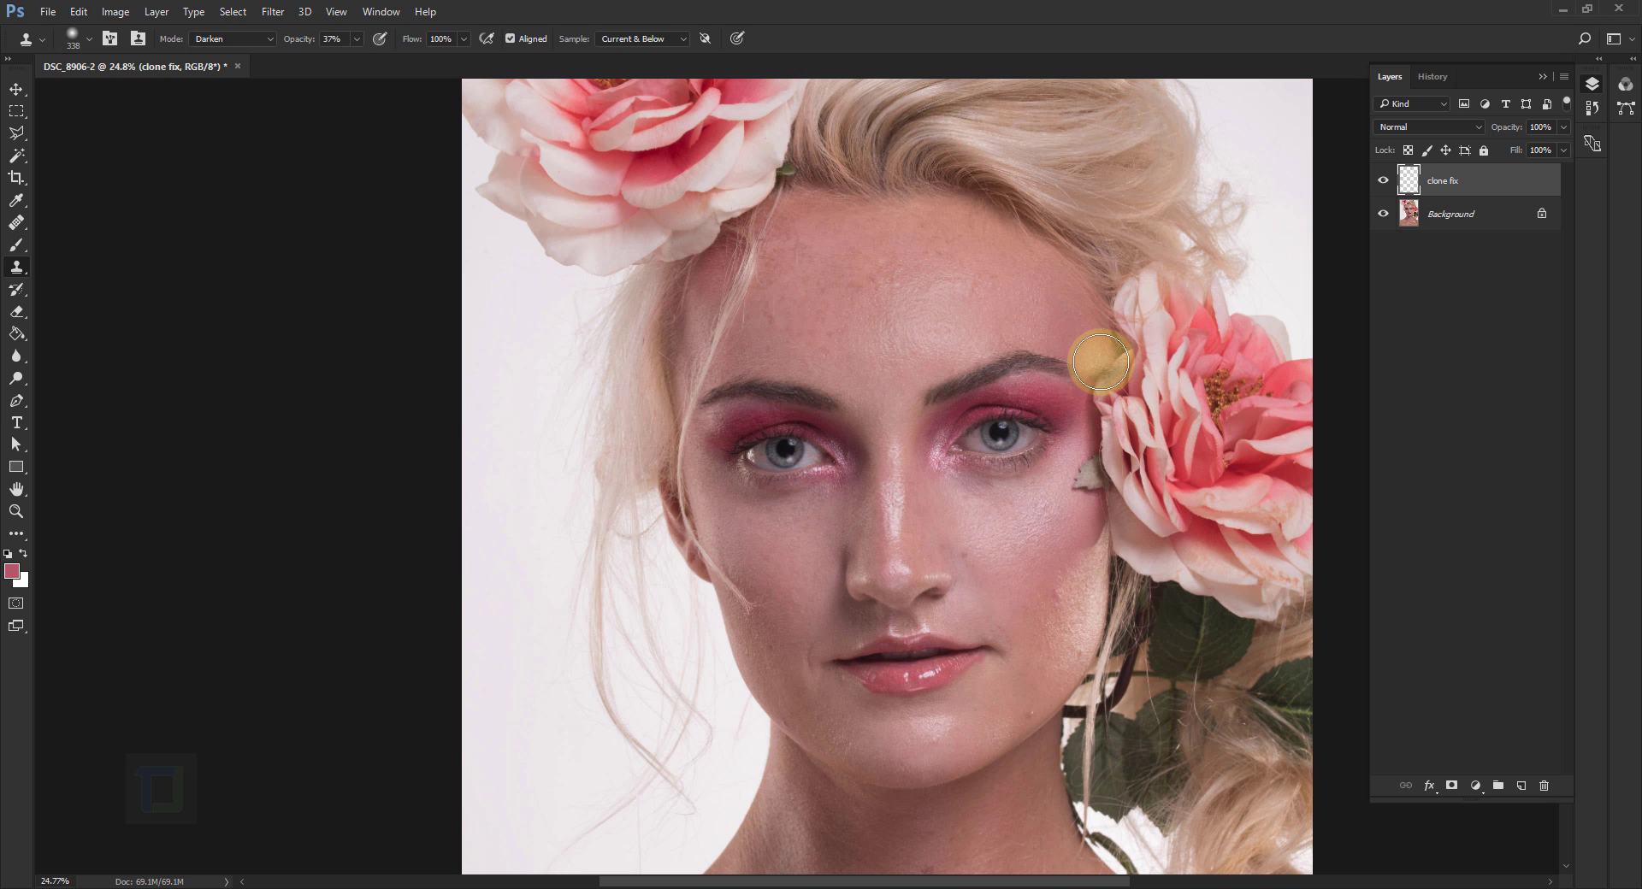
pyautogui.moveTo(1101, 362); pyautogui.dragTo(1110, 371)
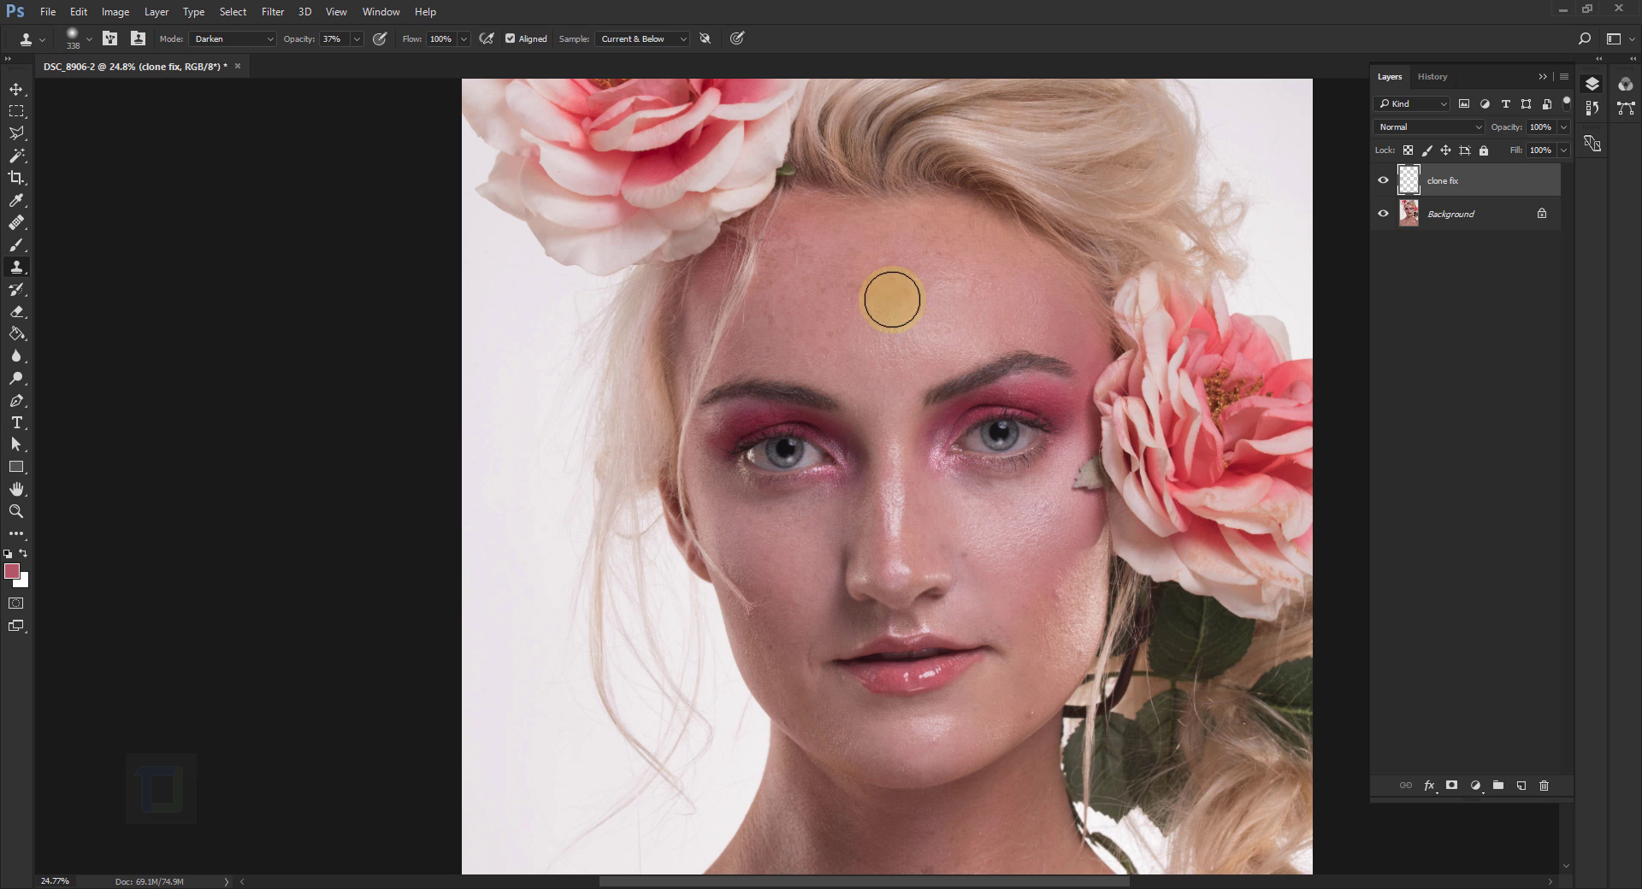
# Smooth more of the forehead skin with a further long clone stroke.
pyautogui.scroll(2, 907, 323)
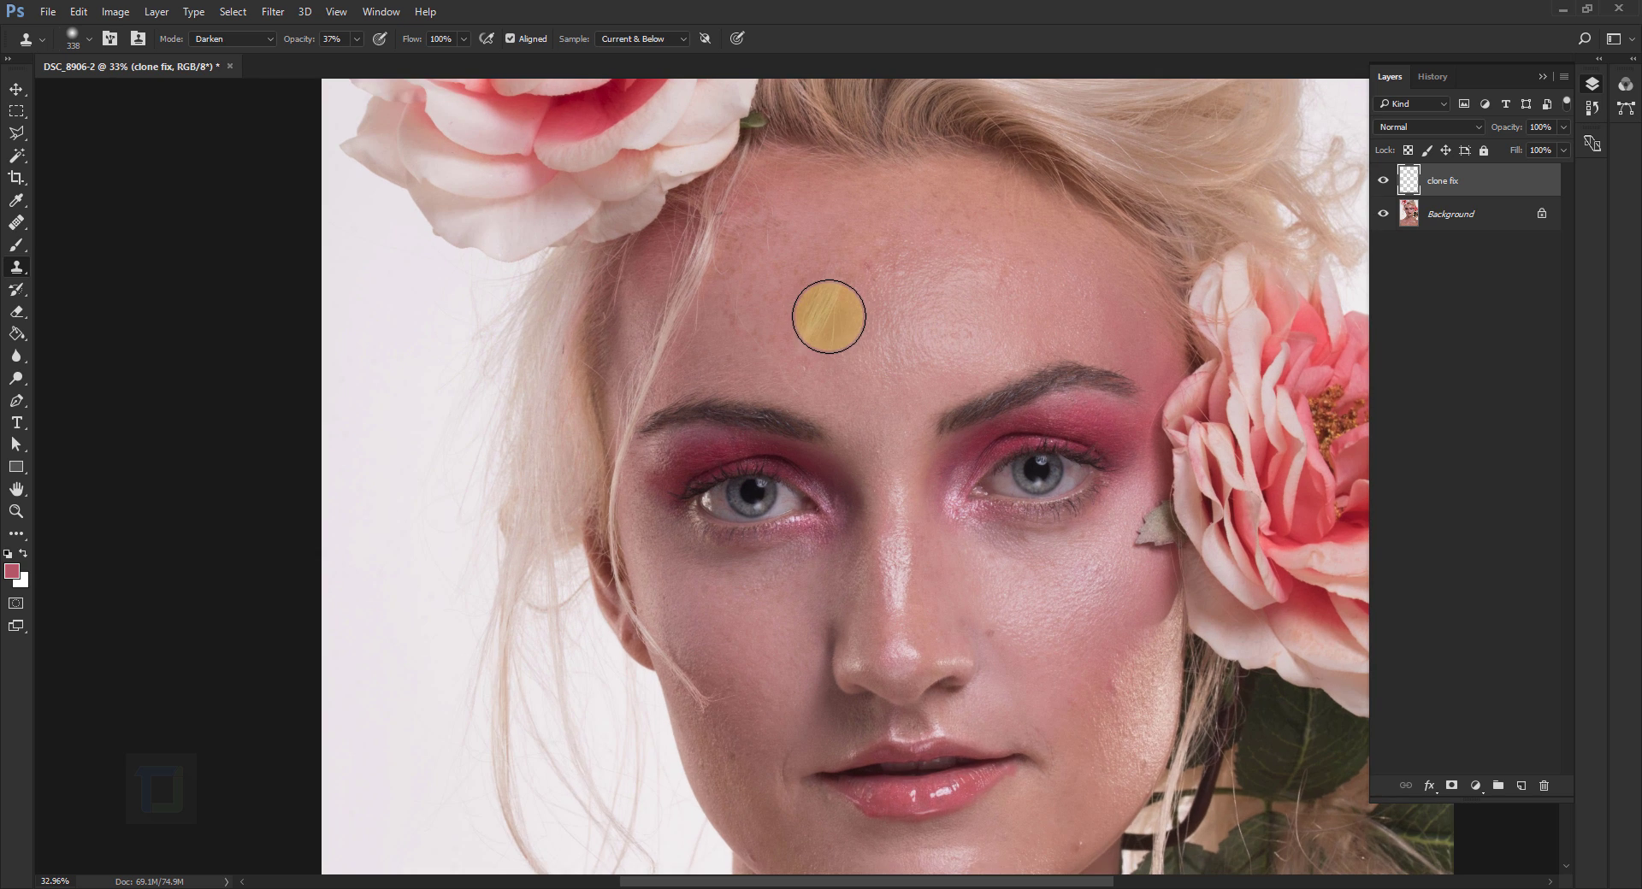
pyautogui.scroll(2, 796, 316)
pyautogui.moveTo(984, 314)
pyautogui.mouseDown()
pyautogui.moveTo(927, 348)
pyautogui.moveTo(972, 305)
pyautogui.moveTo(996, 313)
pyautogui.moveTo(980, 338)
pyautogui.moveTo(1022, 336)
pyautogui.moveTo(1015, 296)
pyautogui.moveTo(973, 286)
pyautogui.moveTo(885, 289)
pyautogui.moveTo(905, 288)
pyautogui.moveTo(902, 320)
pyautogui.moveTo(805, 338)
pyautogui.moveTo(766, 324)
pyautogui.moveTo(867, 372)
pyautogui.mouseUp()
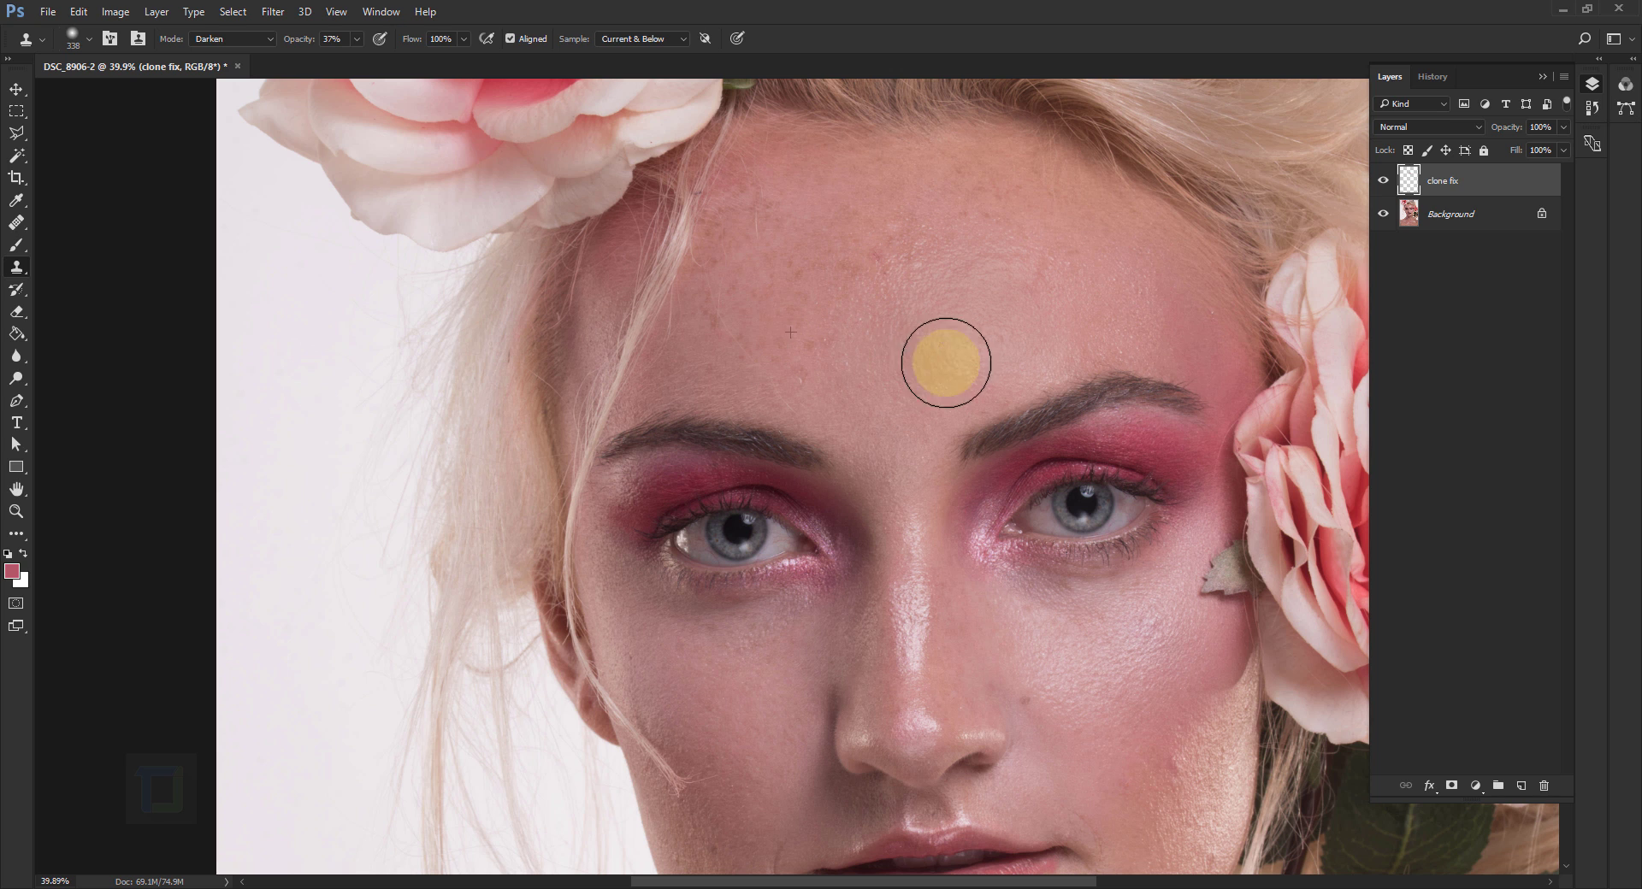
pyautogui.scroll(-10, 941, 359)
pyautogui.scroll(1, 1192, 323)
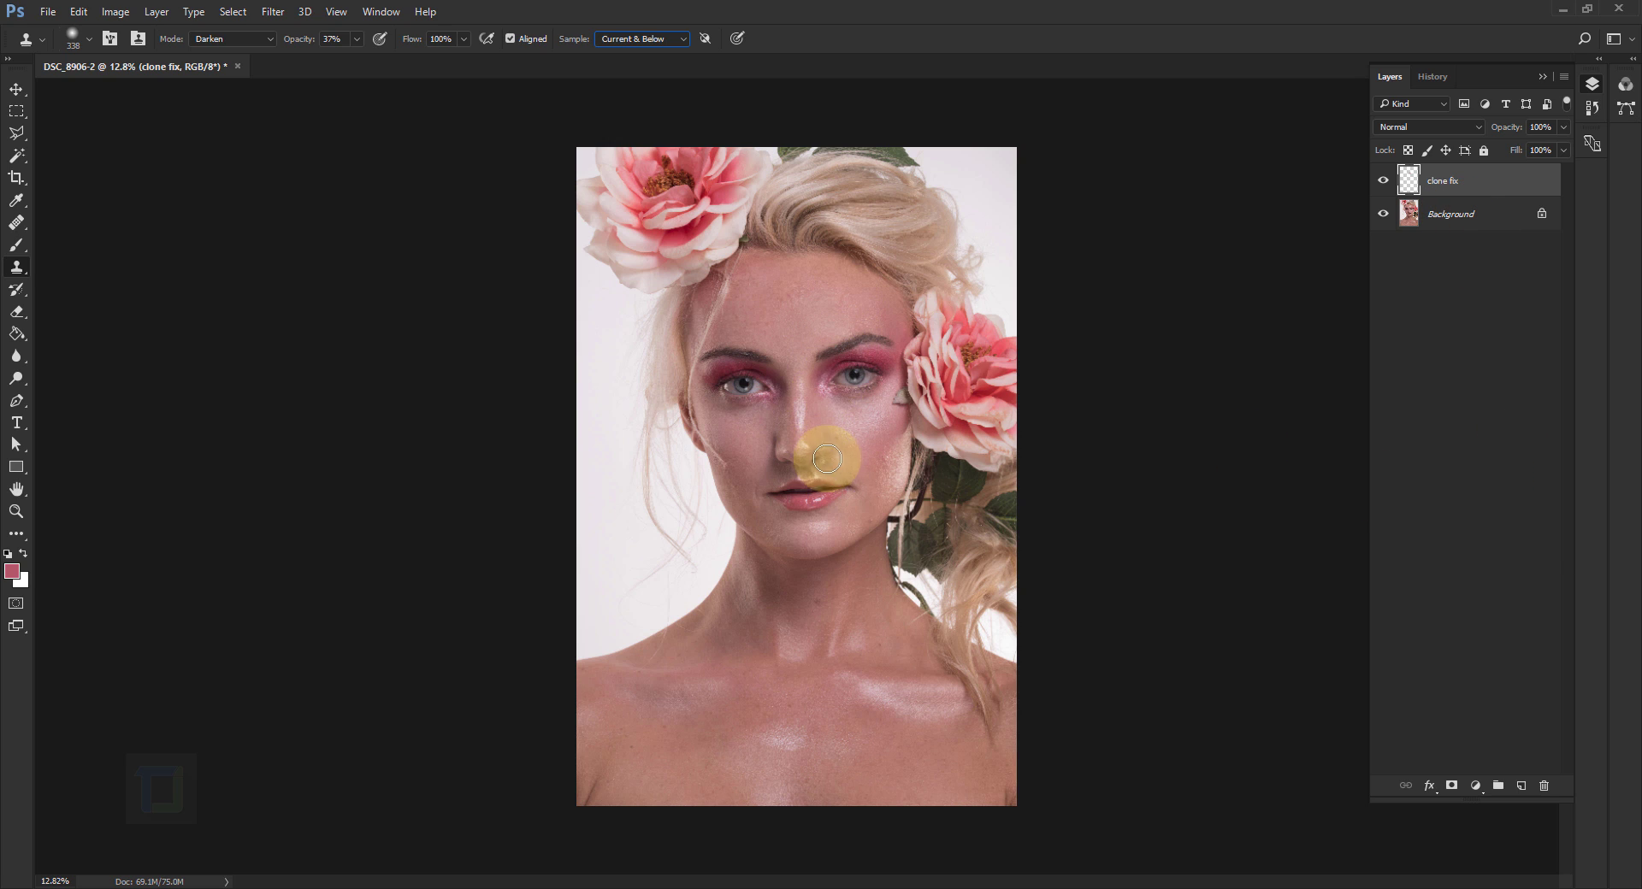
# Shrink the clone brush to 90, sample skin beside the nose, and smooth the nose bridge.
pyautogui.scroll(5, 774, 399)
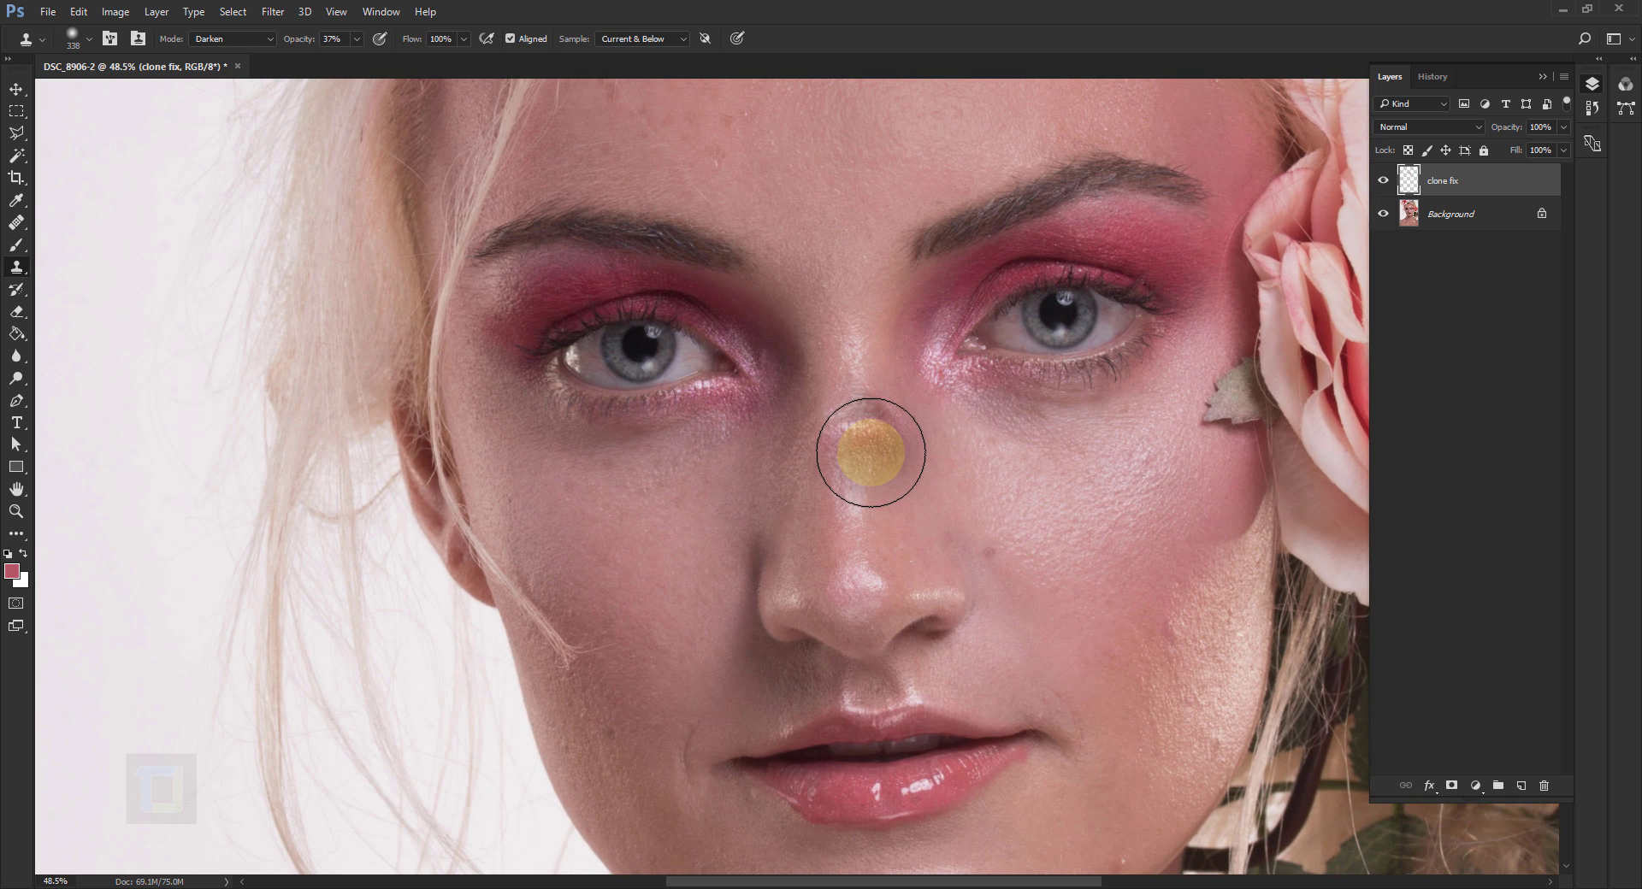
pyautogui.press('[')
pyautogui.press('[')
pyautogui.press('[')
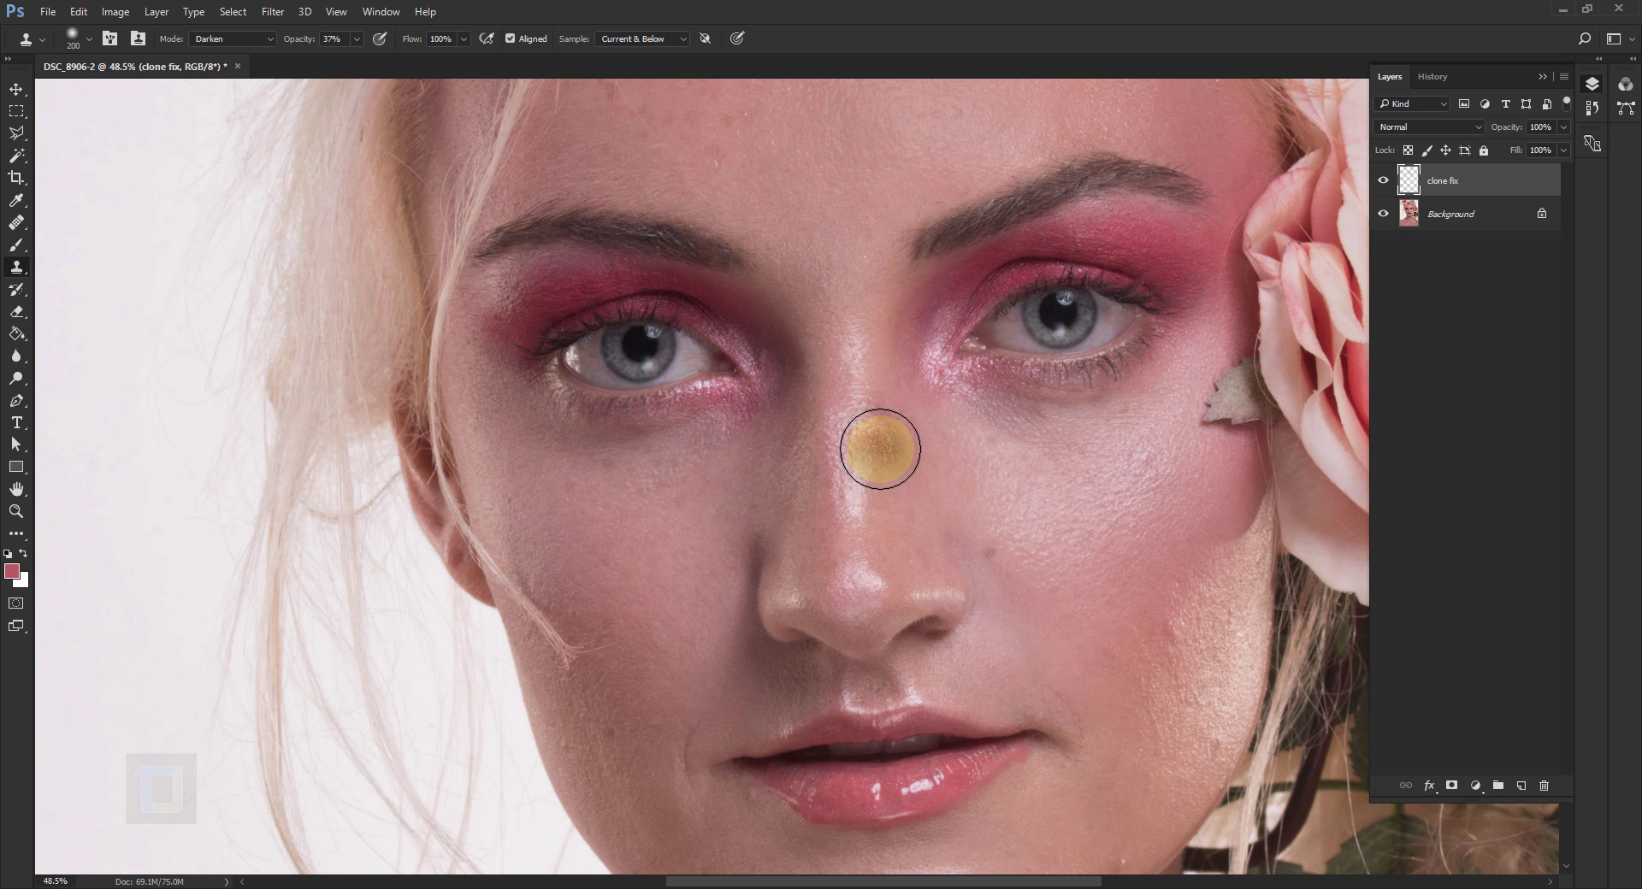
pyautogui.press('[')
pyautogui.press('[')
pyautogui.press('[')
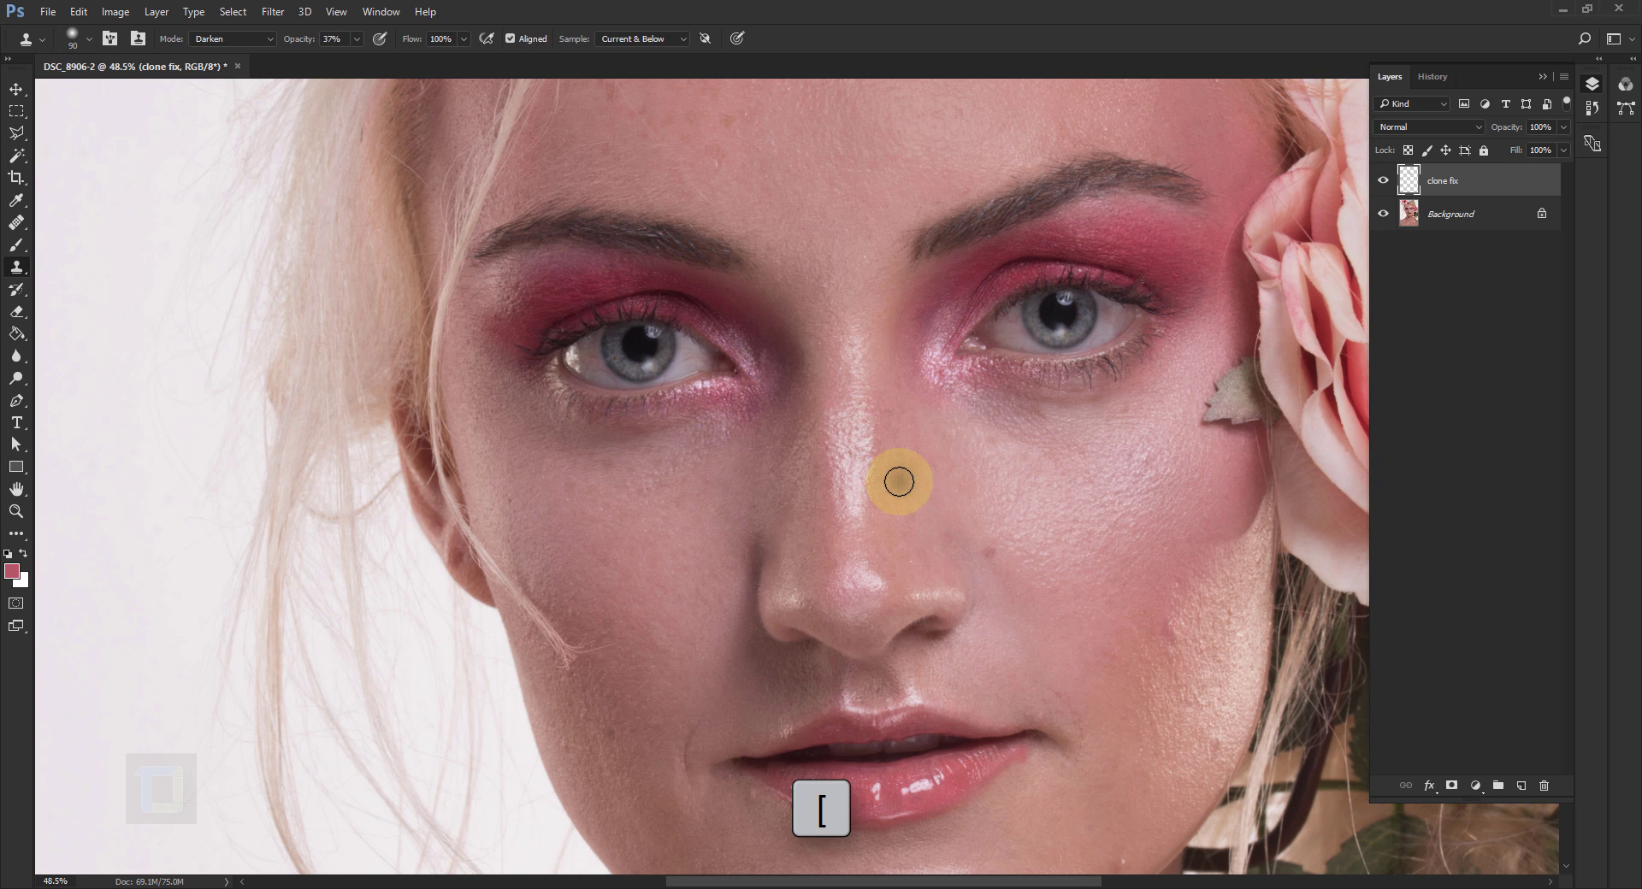
pyautogui.scroll(2, 882, 447)
pyautogui.keyDown('alt'); pyautogui.click(930, 419); pyautogui.keyUp('alt')
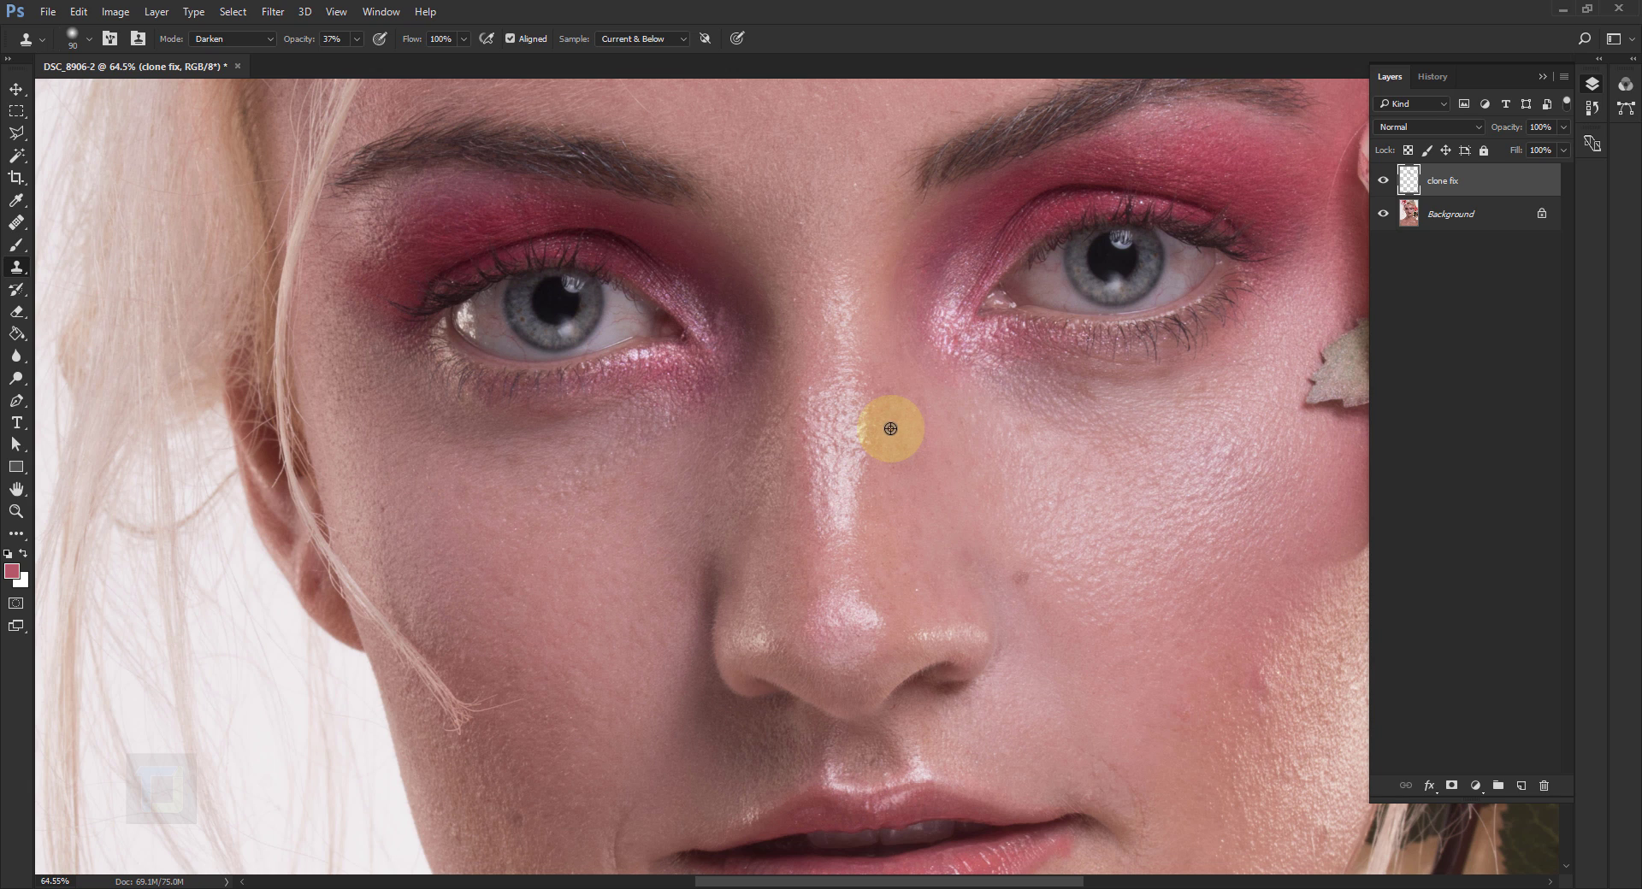
pyautogui.moveTo(891, 428)
pyautogui.mouseDown()
pyautogui.moveTo(855, 331)
pyautogui.moveTo(861, 516)
pyautogui.moveTo(854, 289)
pyautogui.moveTo(862, 513)
pyautogui.moveTo(792, 484)
pyautogui.moveTo(808, 403)
pyautogui.moveTo(815, 453)
pyautogui.moveTo(781, 479)
pyautogui.moveTo(811, 387)
pyautogui.moveTo(822, 528)
pyautogui.moveTo(1039, 461)
pyautogui.moveTo(941, 482)
pyautogui.moveTo(957, 496)
pyautogui.moveTo(944, 494)
pyautogui.mouseUp()
# Pick a new source near the nose, enlarge the brush to 125, and stamp the nose tip.
pyautogui.keyDown('alt'); pyautogui.click(787, 472); pyautogui.keyUp('alt')
pyautogui.press('h')
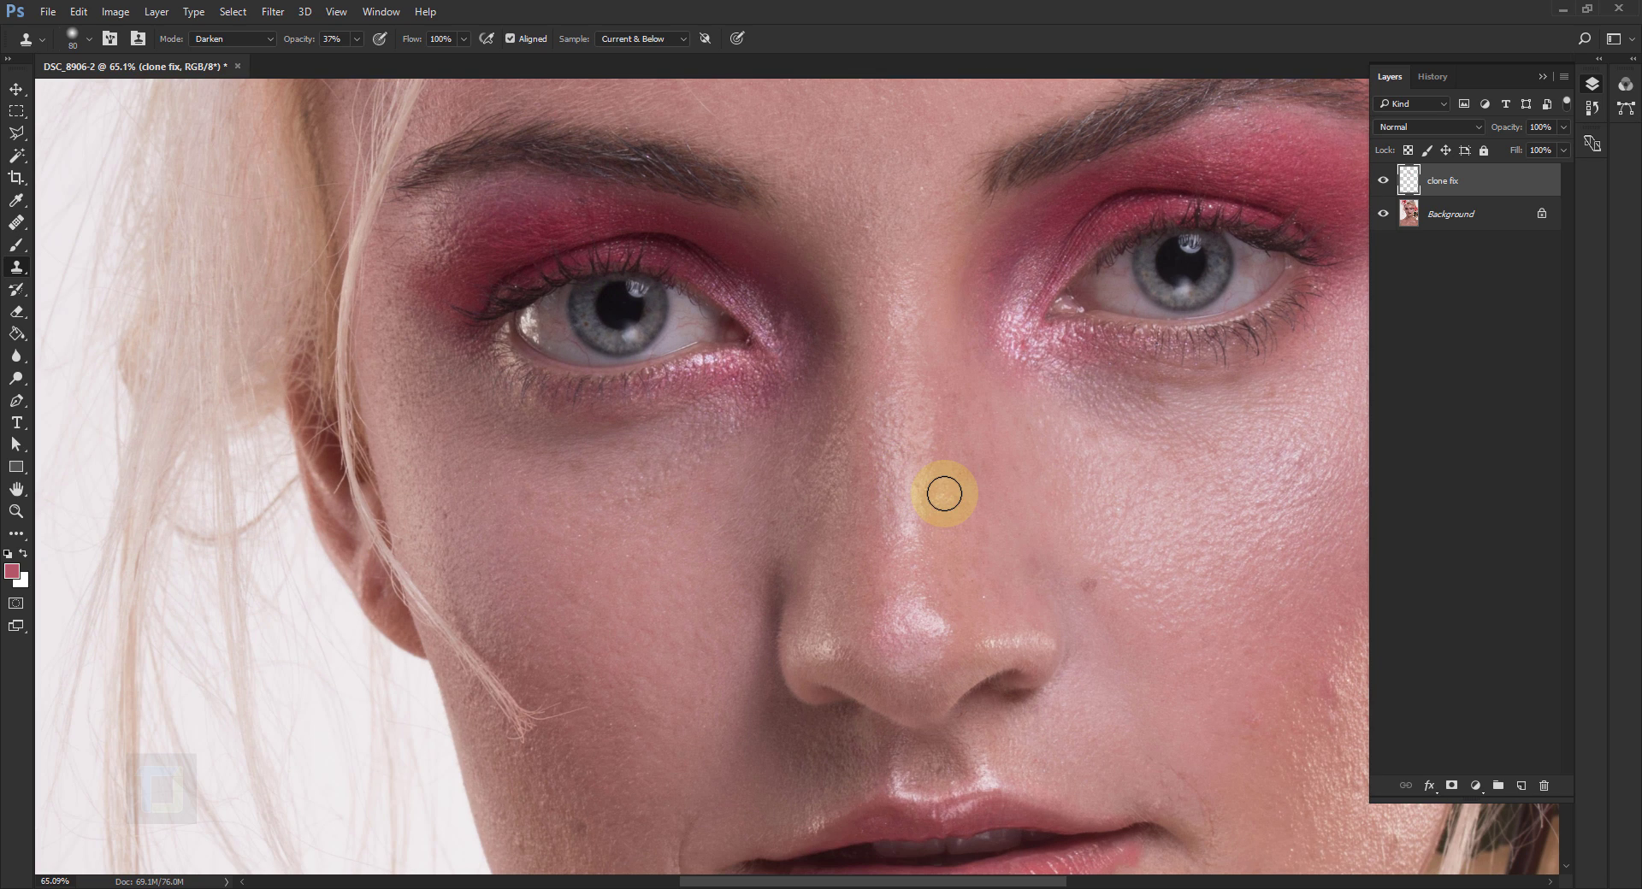
pyautogui.press(']')
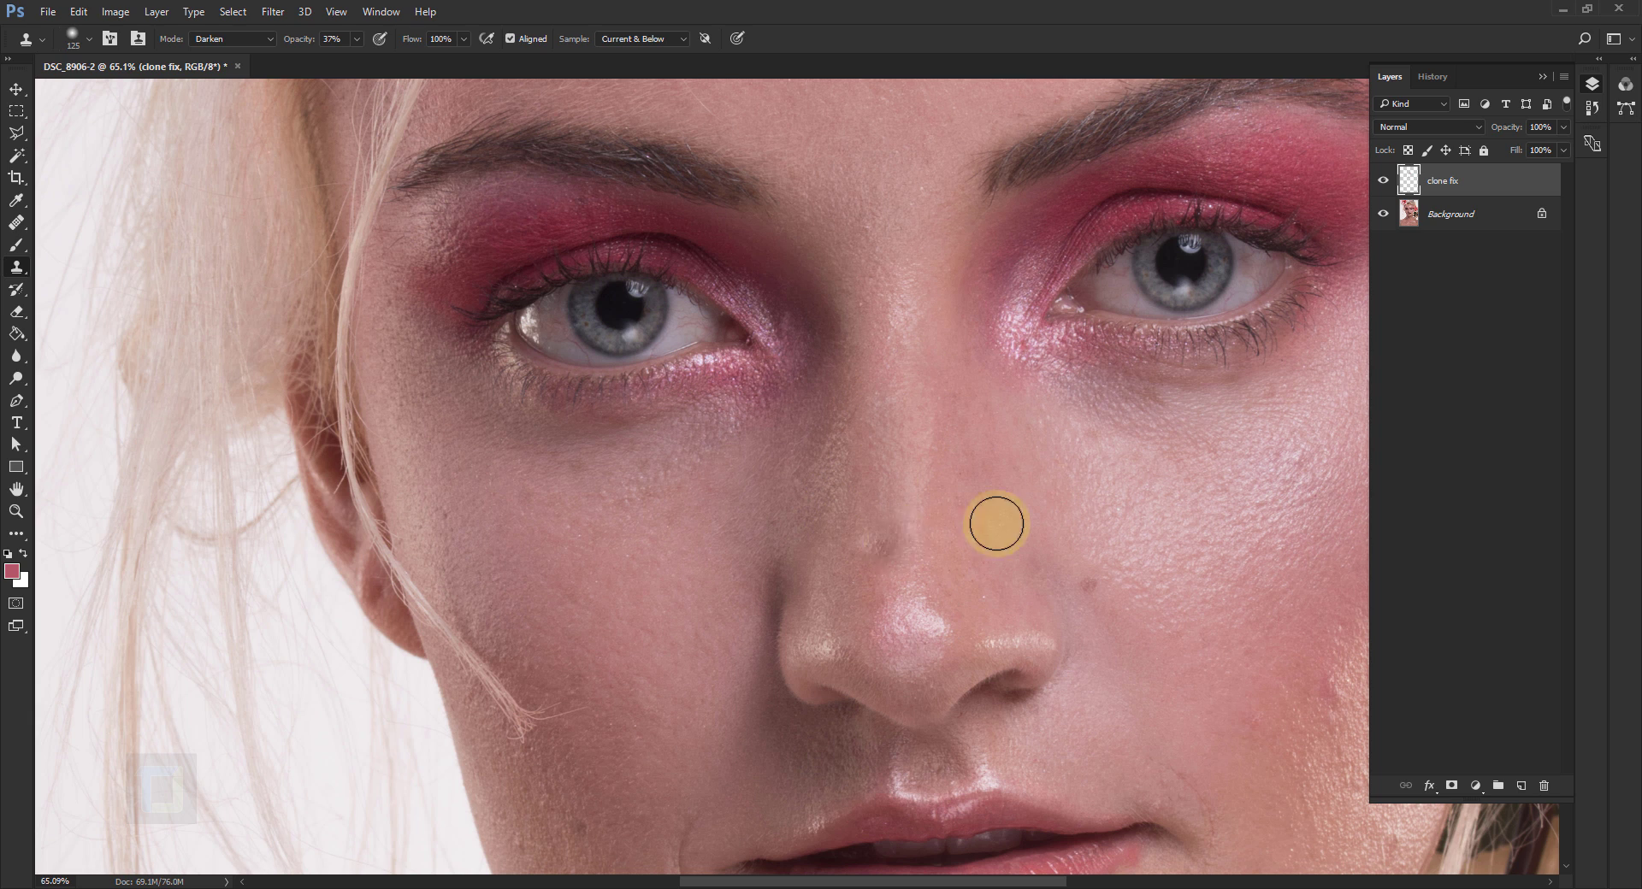
pyautogui.keyDown('alt'); pyautogui.click(982, 568); pyautogui.keyUp('alt')
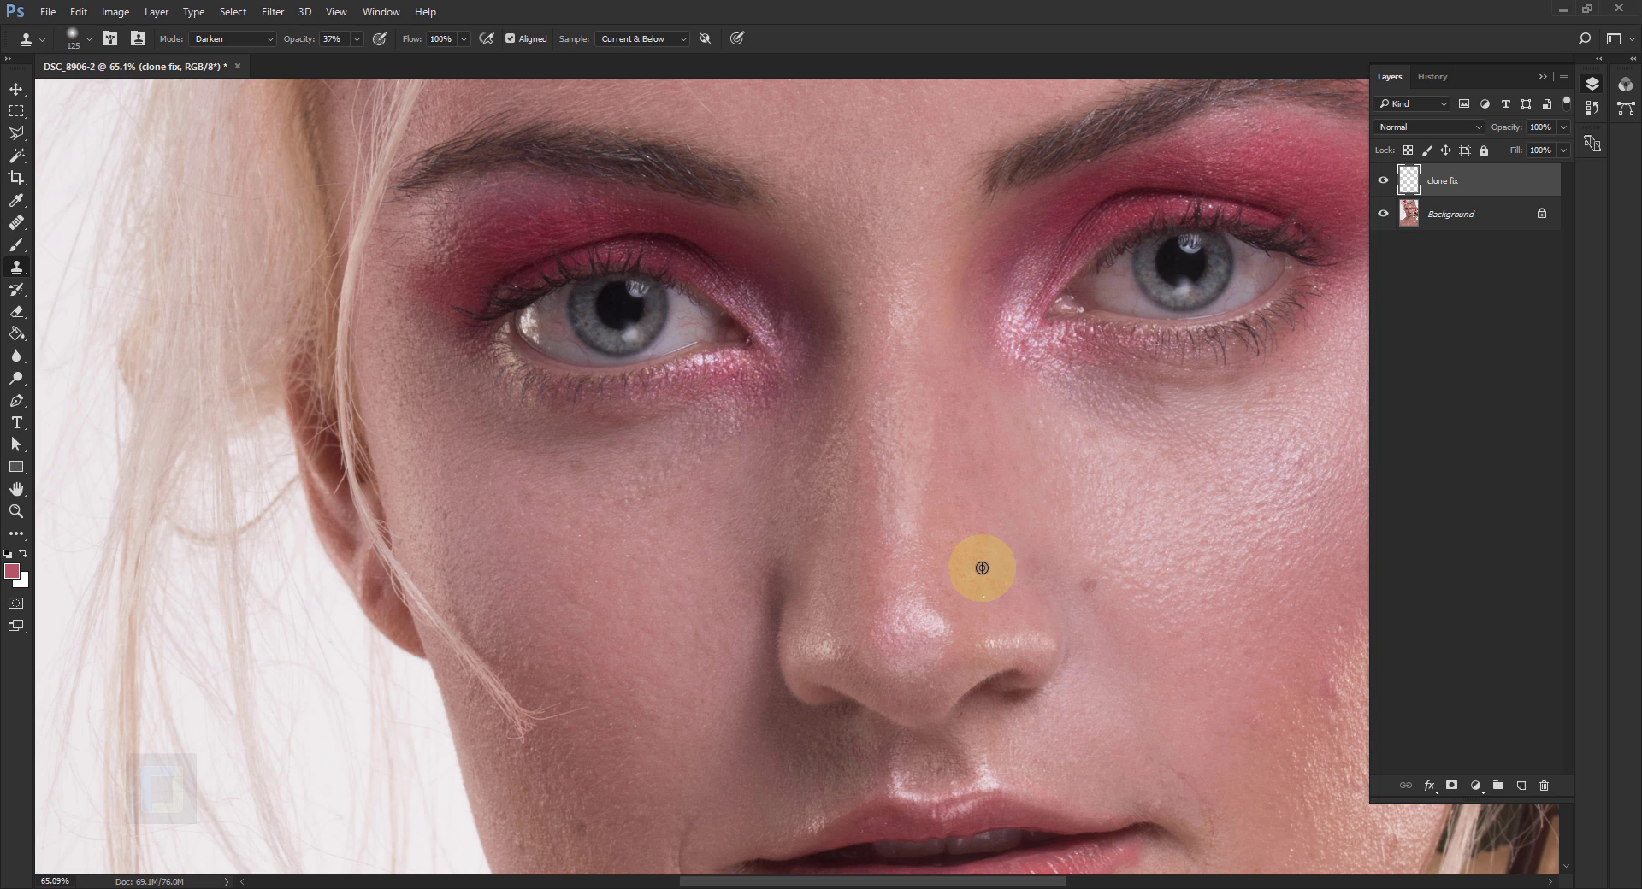
pyautogui.click(918, 624)
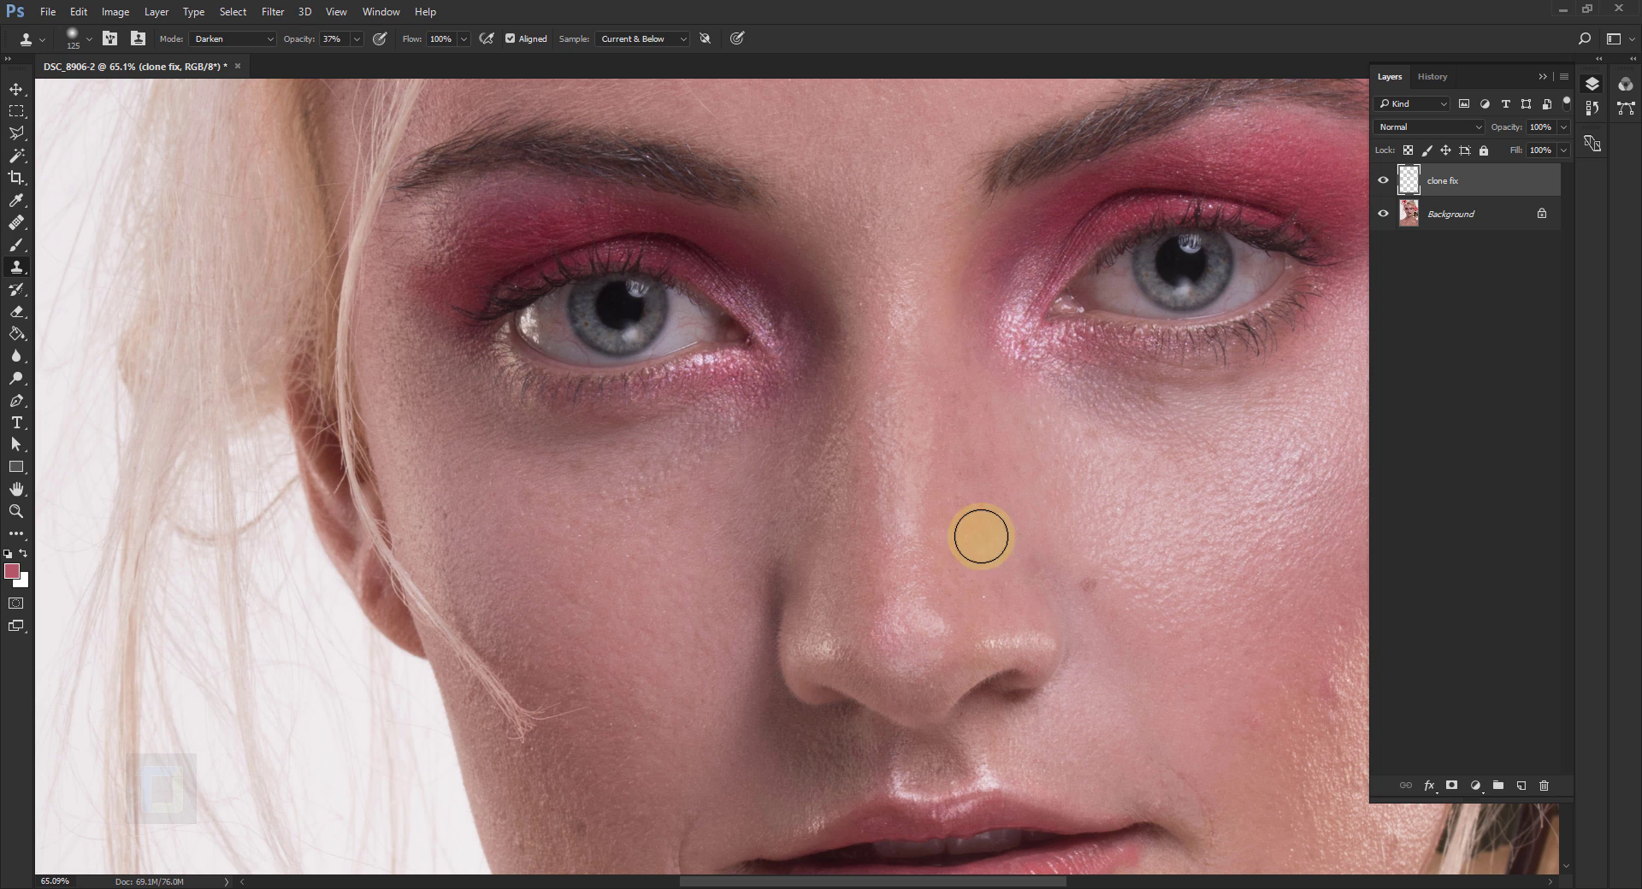
pyautogui.keyDown('alt'); pyautogui.click(983, 561); pyautogui.keyUp('alt')
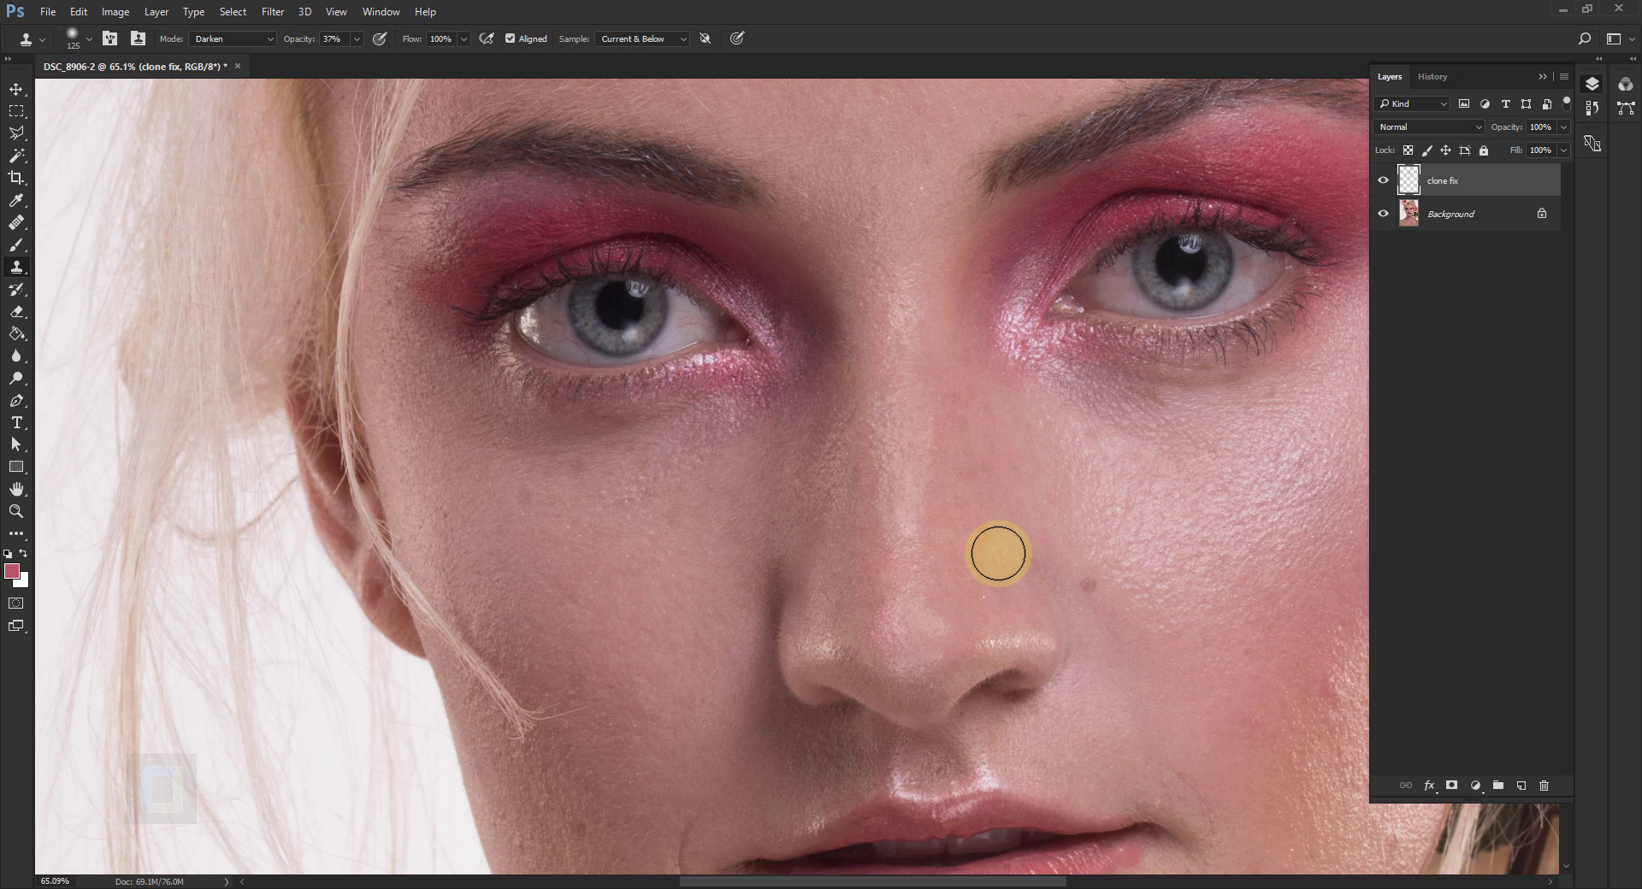
pyautogui.scroll(-2, 989, 444)
pyautogui.scroll(-5, 989, 444)
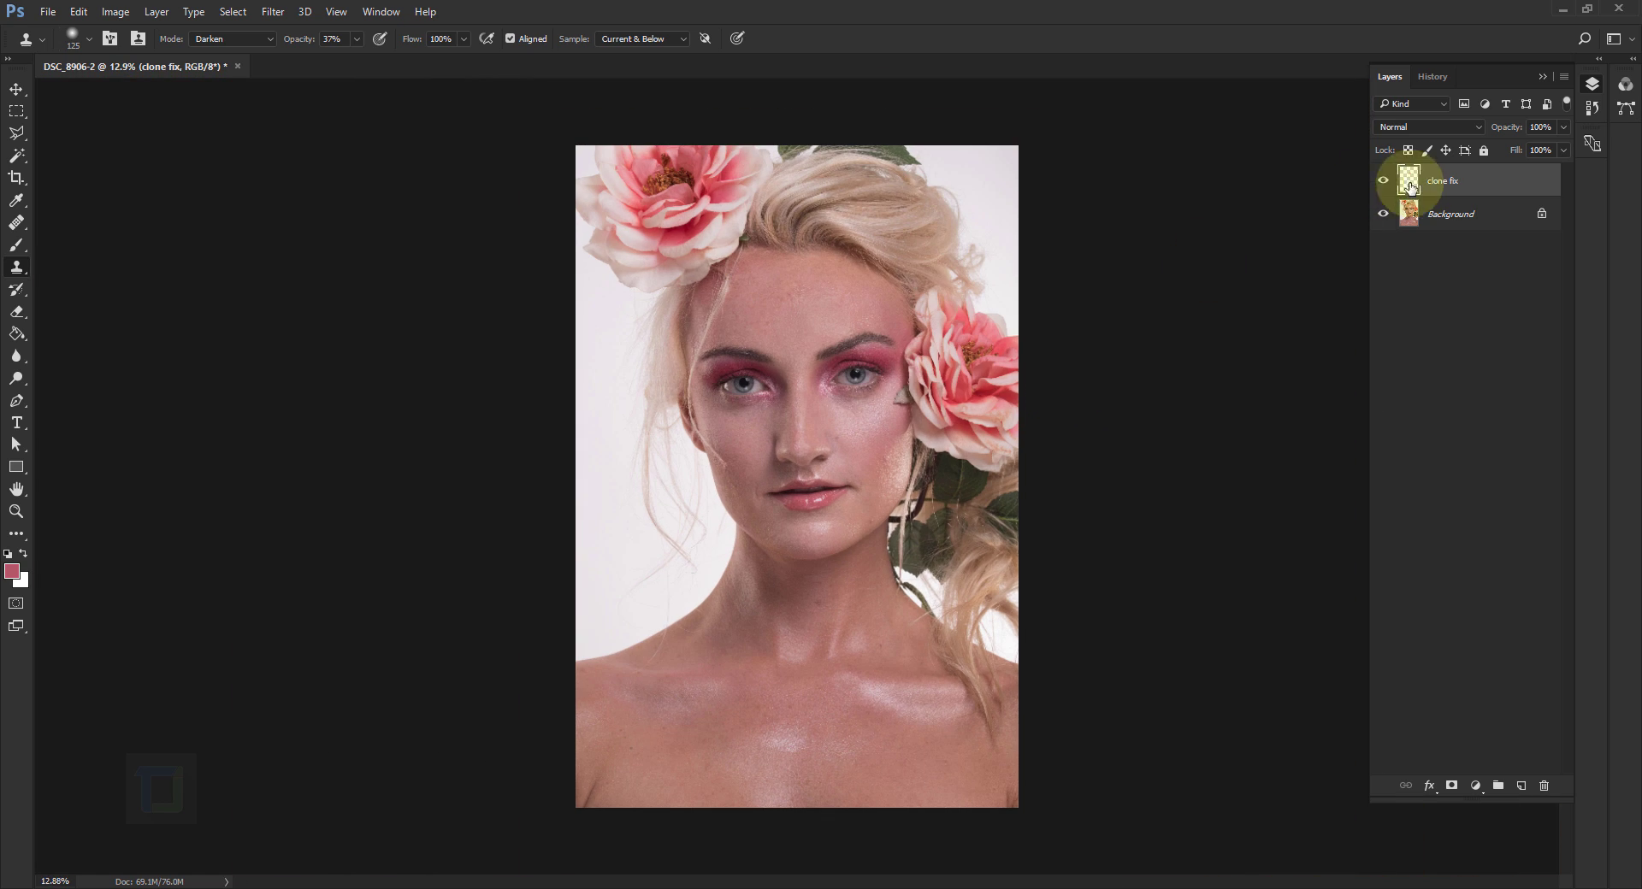
# Compare before/after by toggling the clone fix layer, then smooth skin on the right cheek.
pyautogui.click(1382, 181)
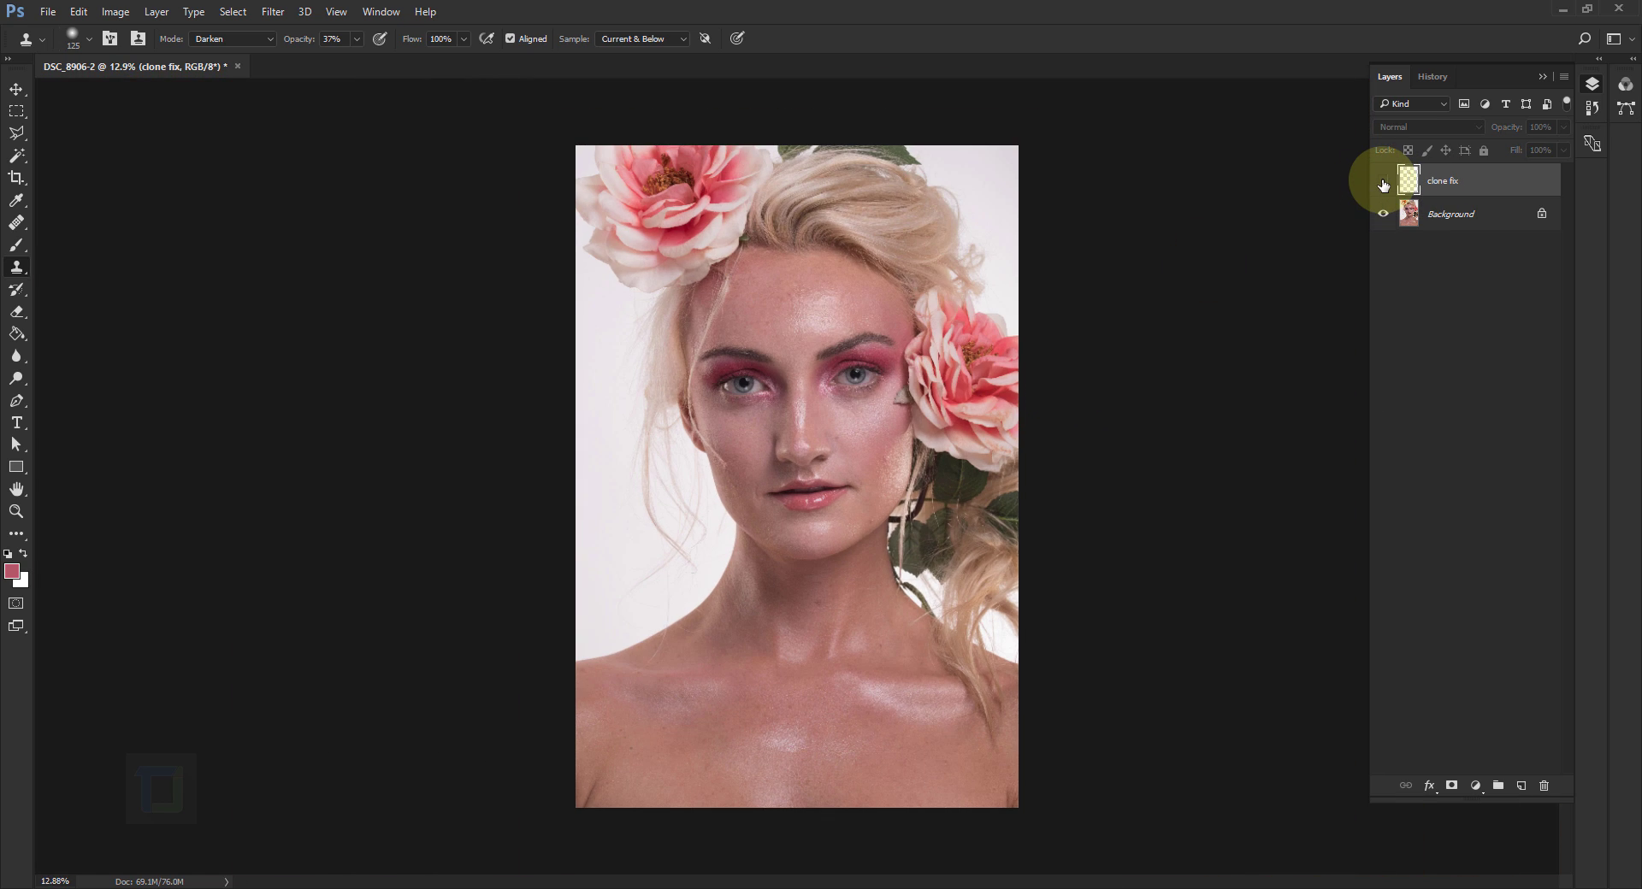
pyautogui.click(1383, 182)
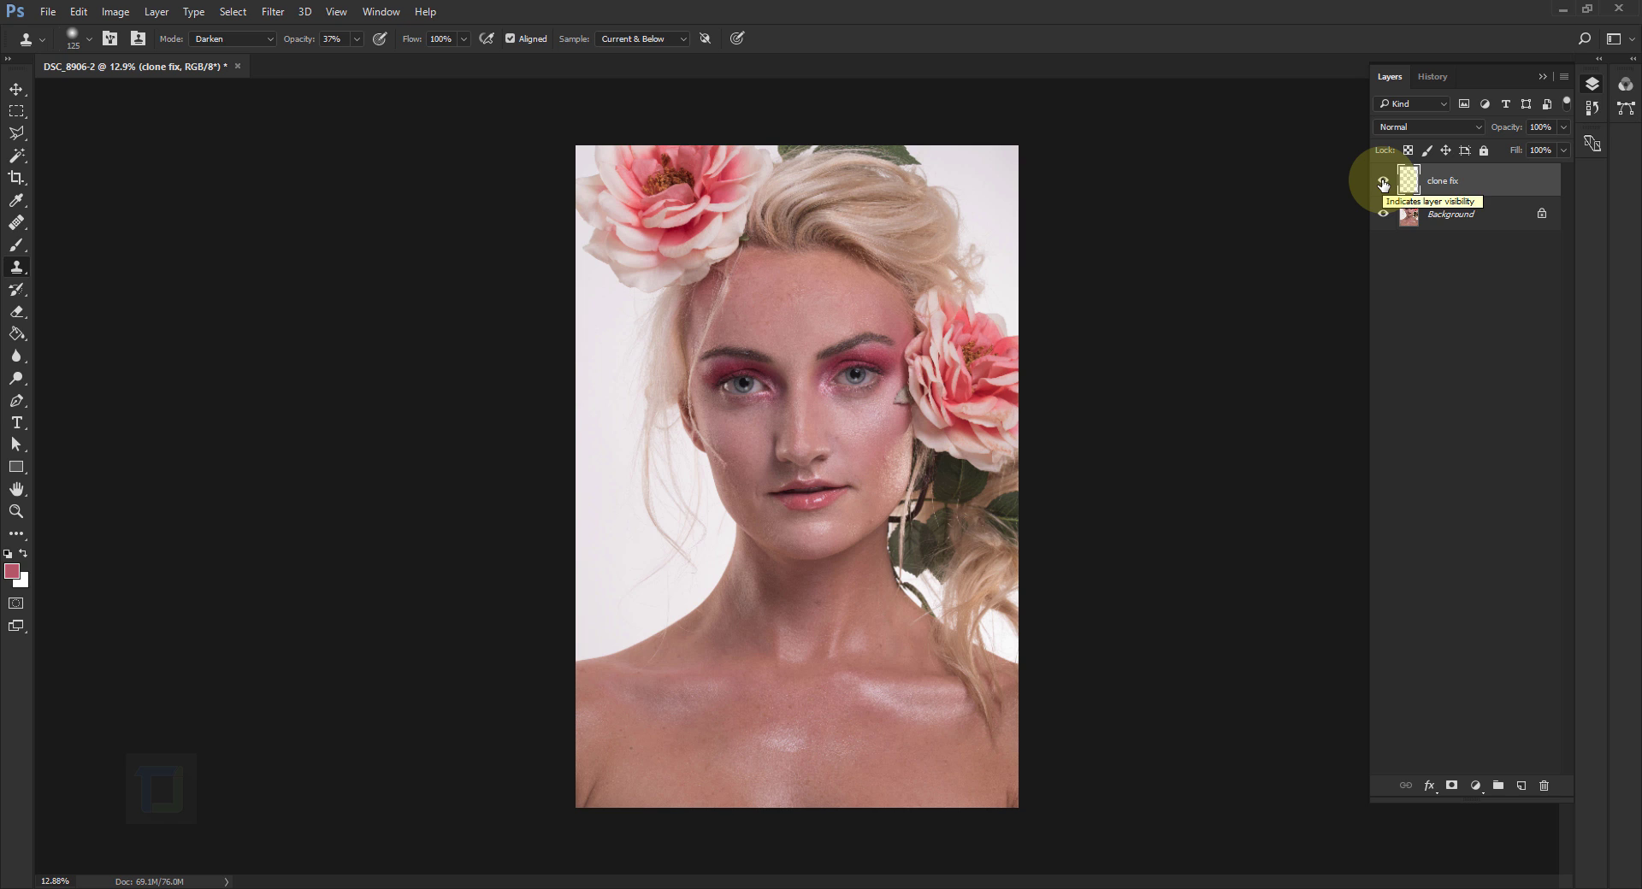
pyautogui.scroll(1, 1135, 305)
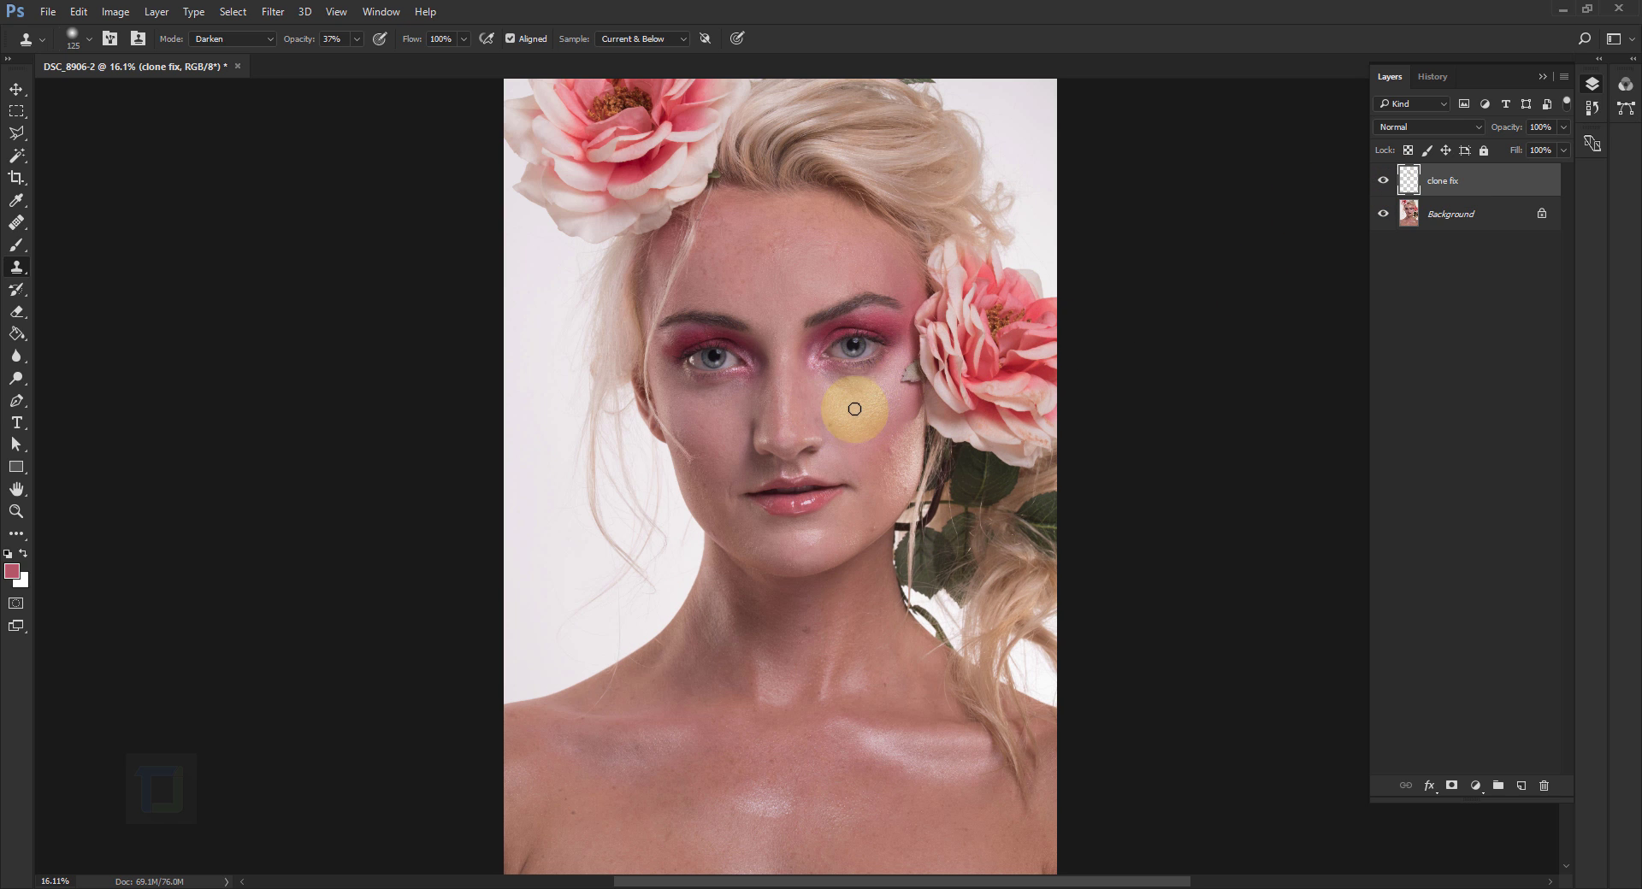
pyautogui.moveTo(854, 409)
pyautogui.mouseDown()
pyautogui.moveTo(832, 414)
pyautogui.moveTo(852, 395)
pyautogui.mouseUp()
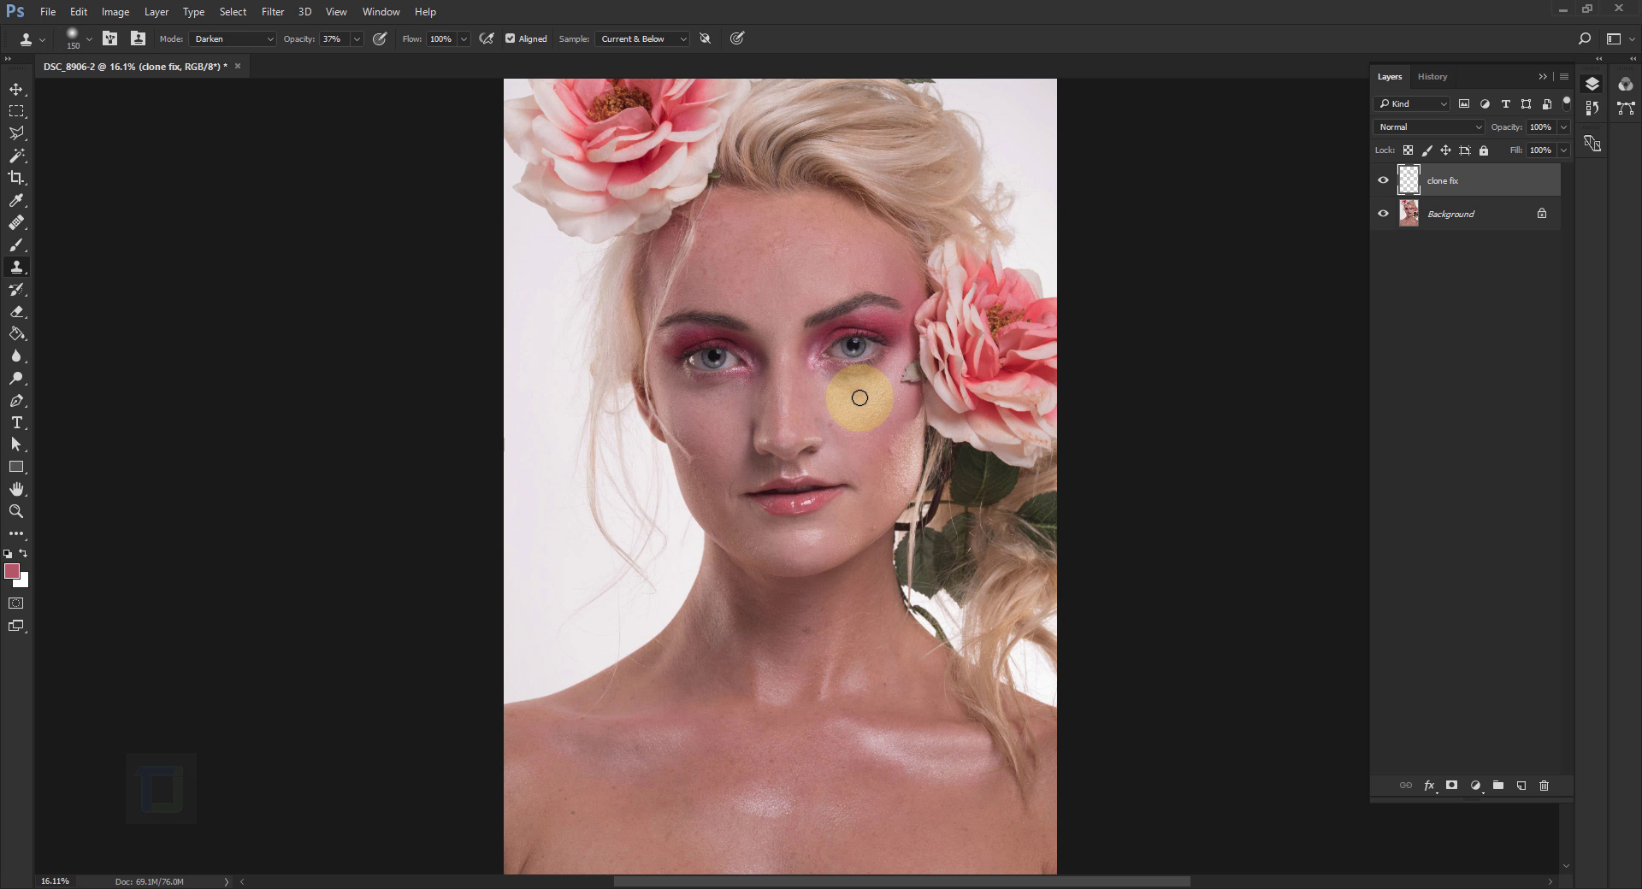
# With a 300 px brush, smooth the lower, upper and jawline cheek, then reduce to 175.
pyautogui.press(']')
pyautogui.scroll(4, 859, 398)
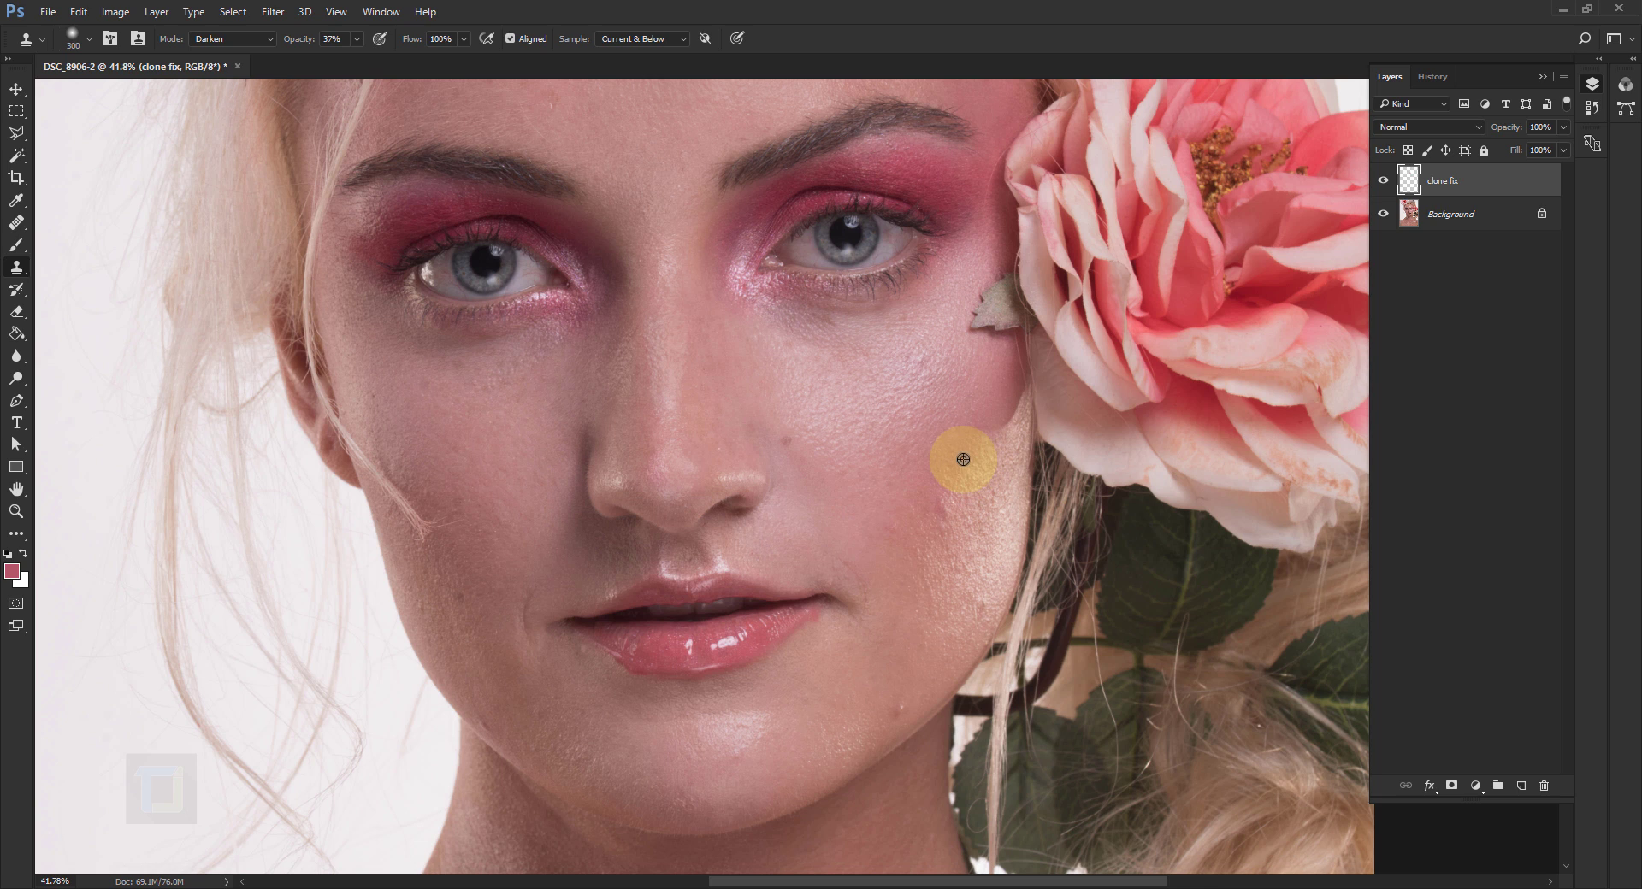
pyautogui.moveTo(956, 454)
pyautogui.mouseDown()
pyautogui.moveTo(1003, 556)
pyautogui.moveTo(1014, 462)
pyautogui.moveTo(995, 530)
pyautogui.moveTo(975, 529)
pyautogui.moveTo(959, 437)
pyautogui.mouseUp()
pyautogui.moveTo(954, 414)
pyautogui.mouseDown()
pyautogui.moveTo(931, 381)
pyautogui.moveTo(949, 343)
pyautogui.moveTo(864, 433)
pyautogui.moveTo(875, 495)
pyautogui.moveTo(799, 384)
pyautogui.moveTo(925, 459)
pyautogui.moveTo(1077, 440)
pyautogui.moveTo(869, 499)
pyautogui.moveTo(916, 440)
pyautogui.moveTo(875, 473)
pyautogui.mouseUp()
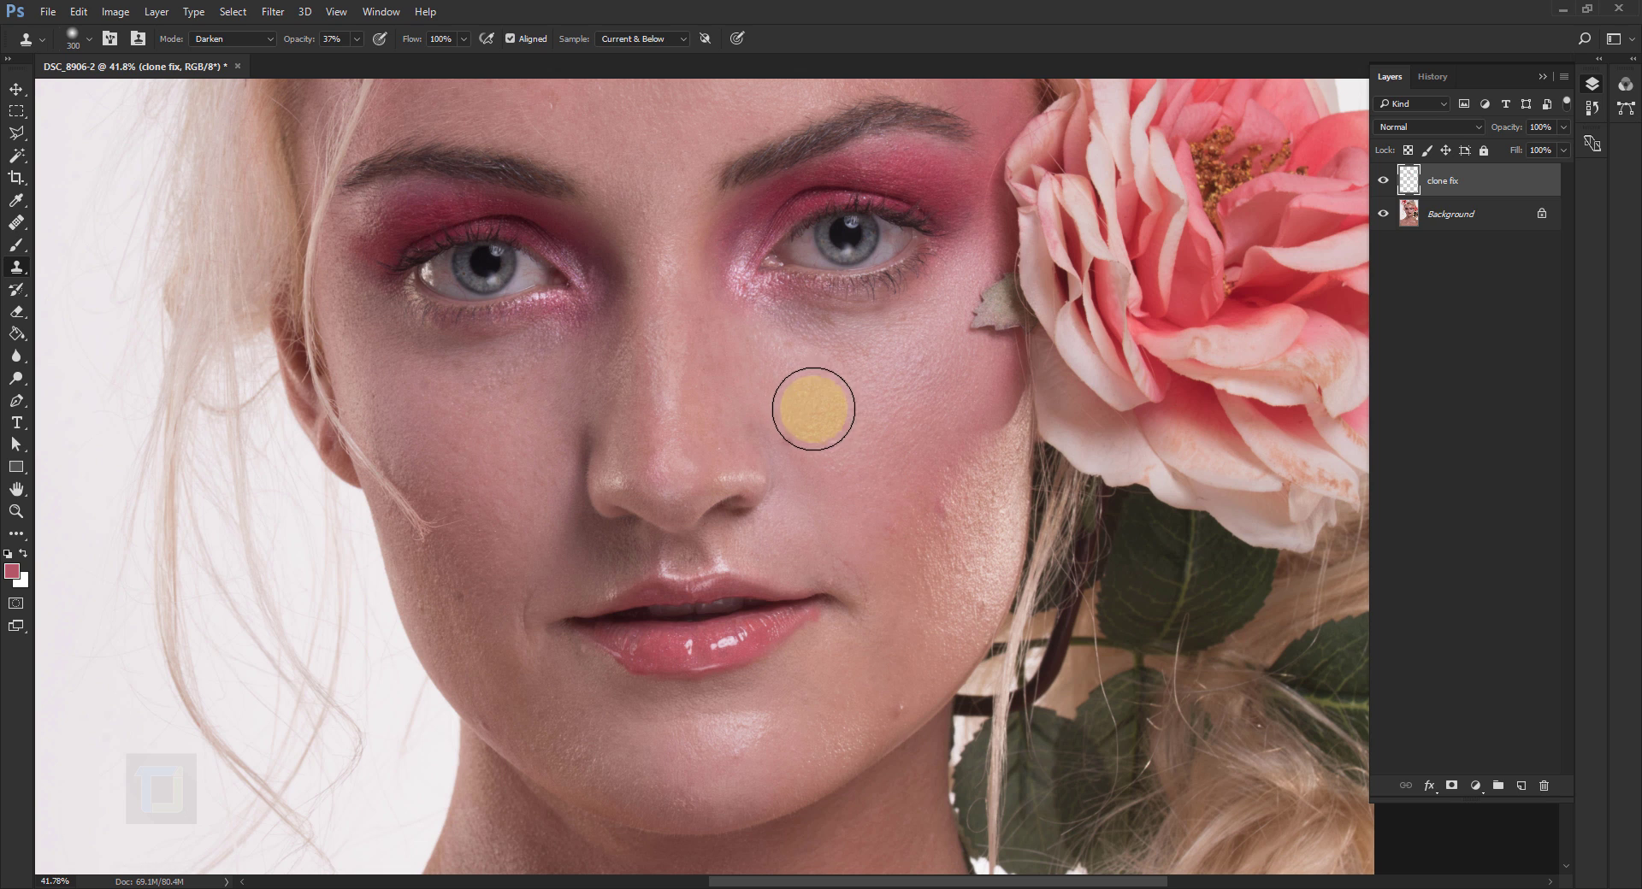
pyautogui.moveTo(916, 371)
pyautogui.mouseDown()
pyautogui.moveTo(1012, 486)
pyautogui.moveTo(1002, 532)
pyautogui.moveTo(880, 530)
pyautogui.mouseUp()
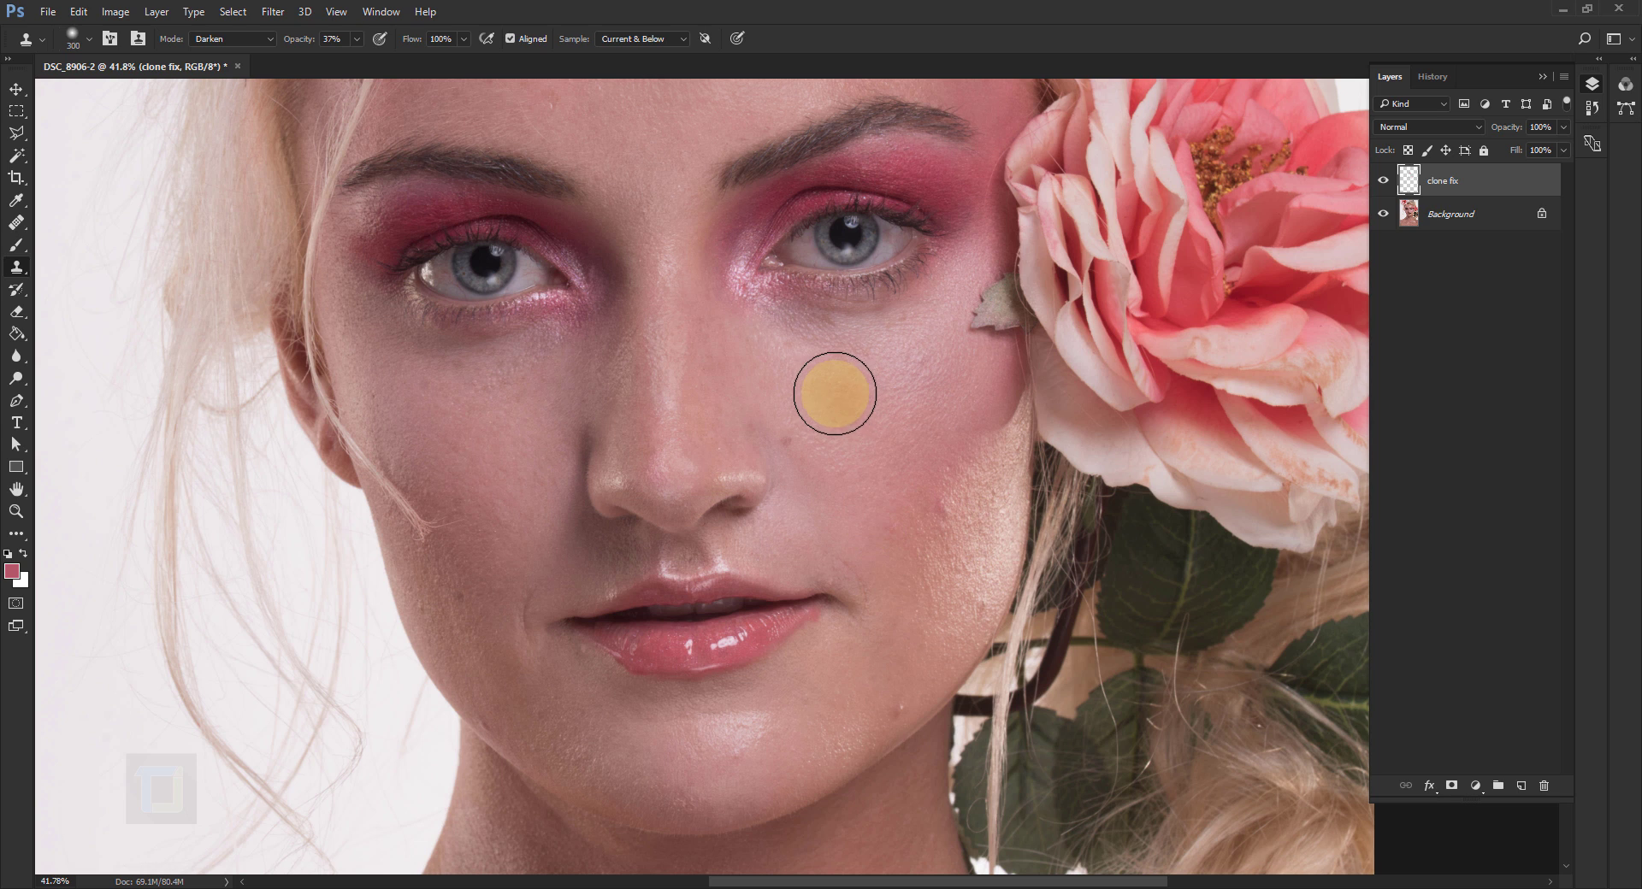
pyautogui.moveTo(832, 377); pyautogui.dragTo(952, 372)
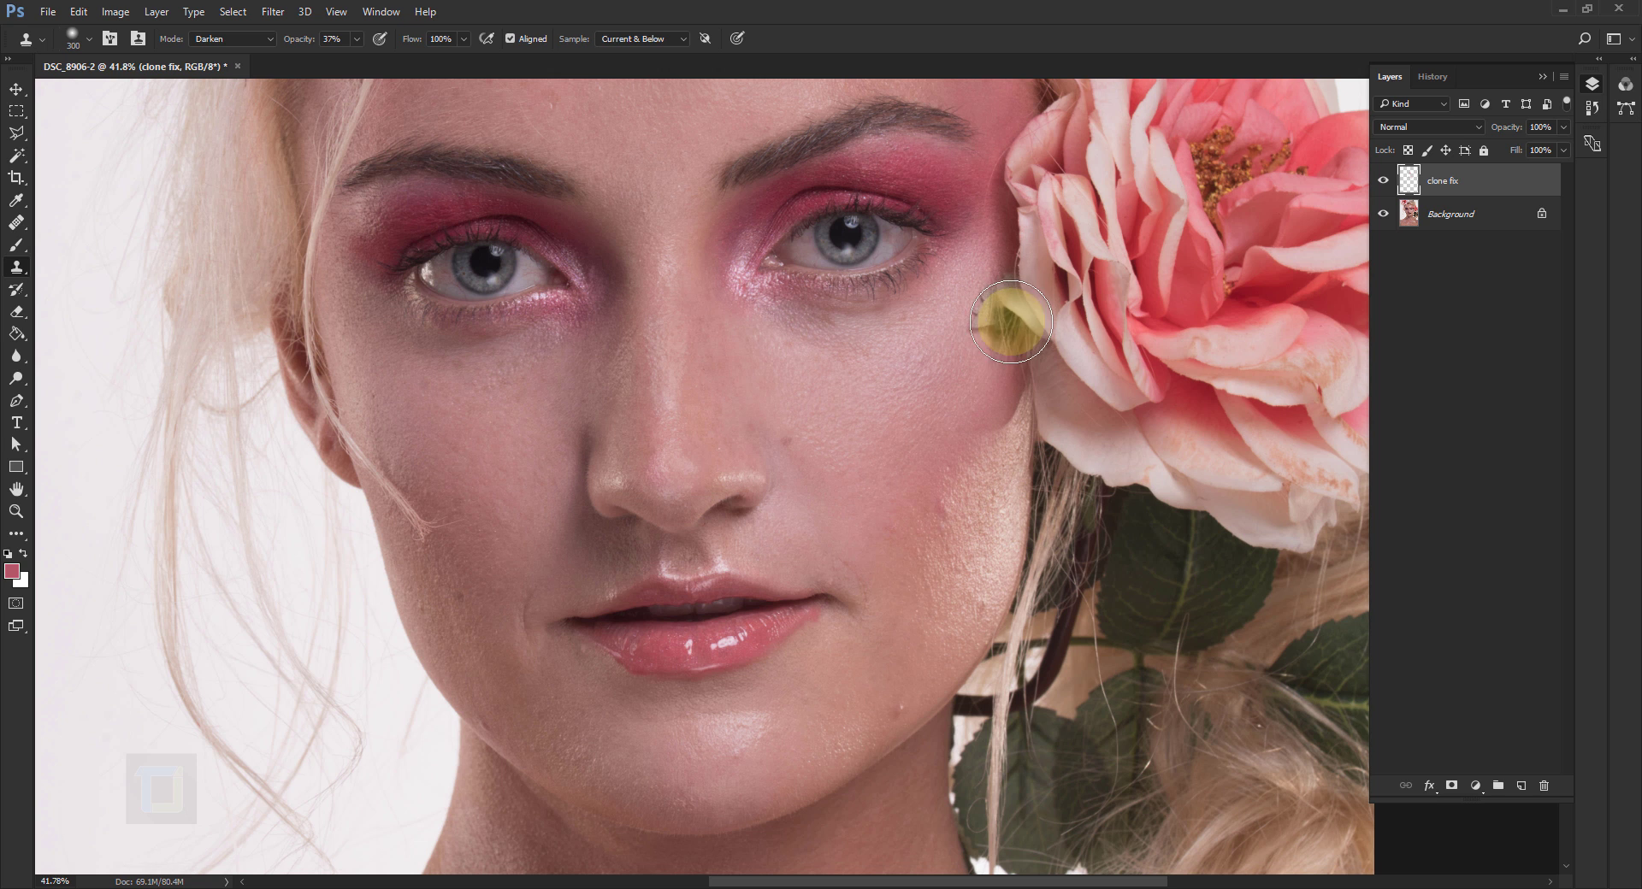
pyautogui.scroll(5, 866, 362)
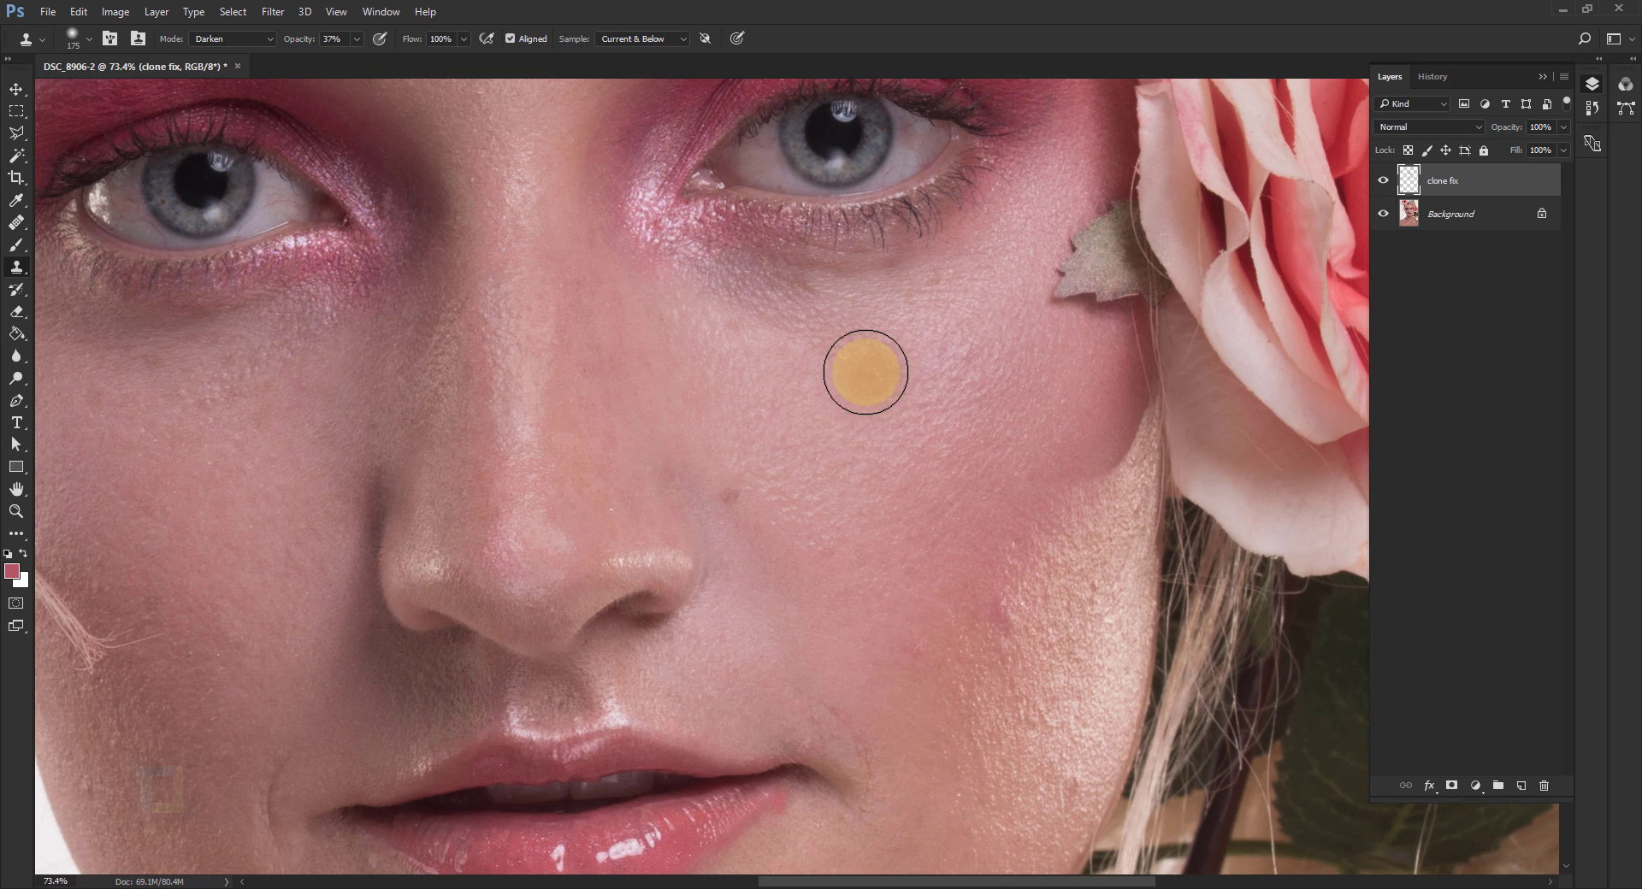
pyautogui.press('[')
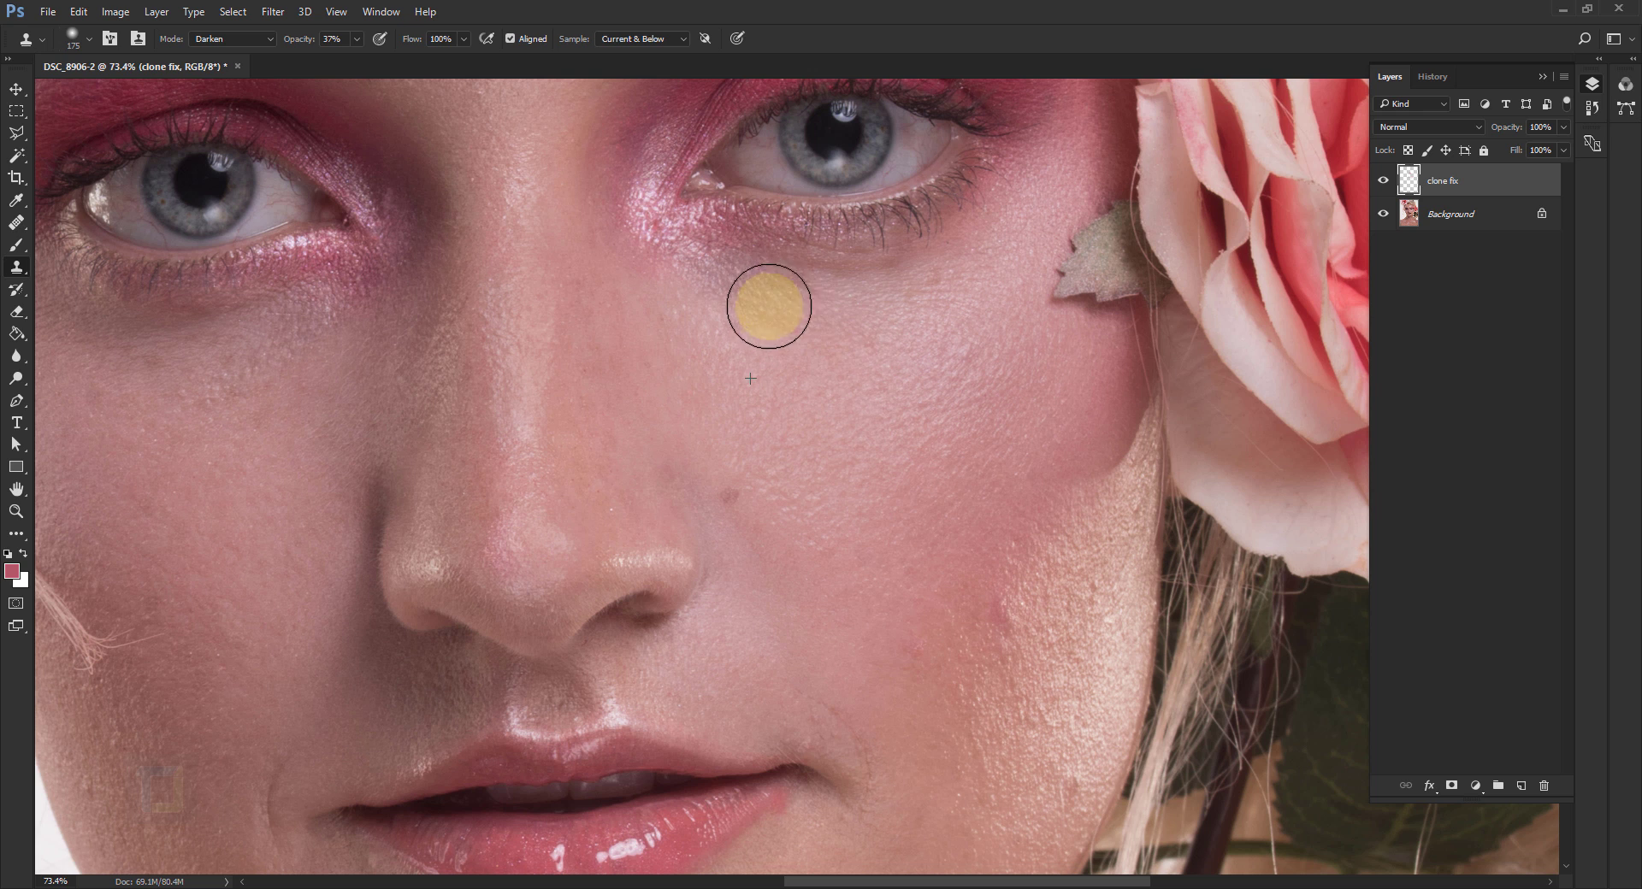
pyautogui.scroll(-15, 979, 428)
# Hide and reshow the clone fix layer to compare with the original.
pyautogui.scroll(1, 985, 457)
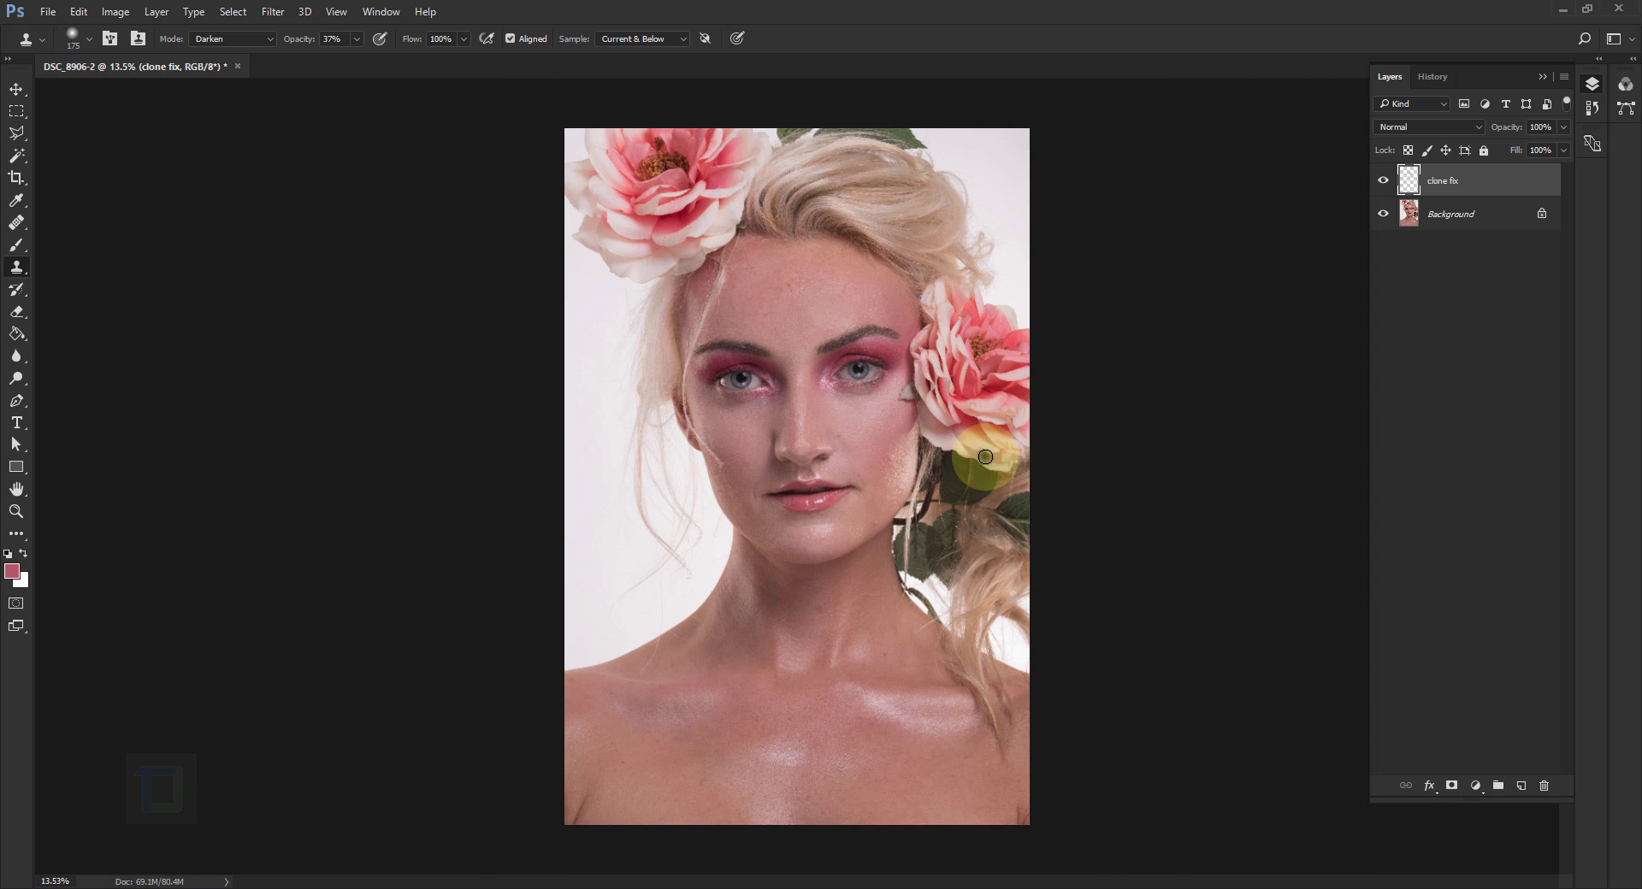
pyautogui.click(1383, 180)
pyautogui.click(1384, 181)
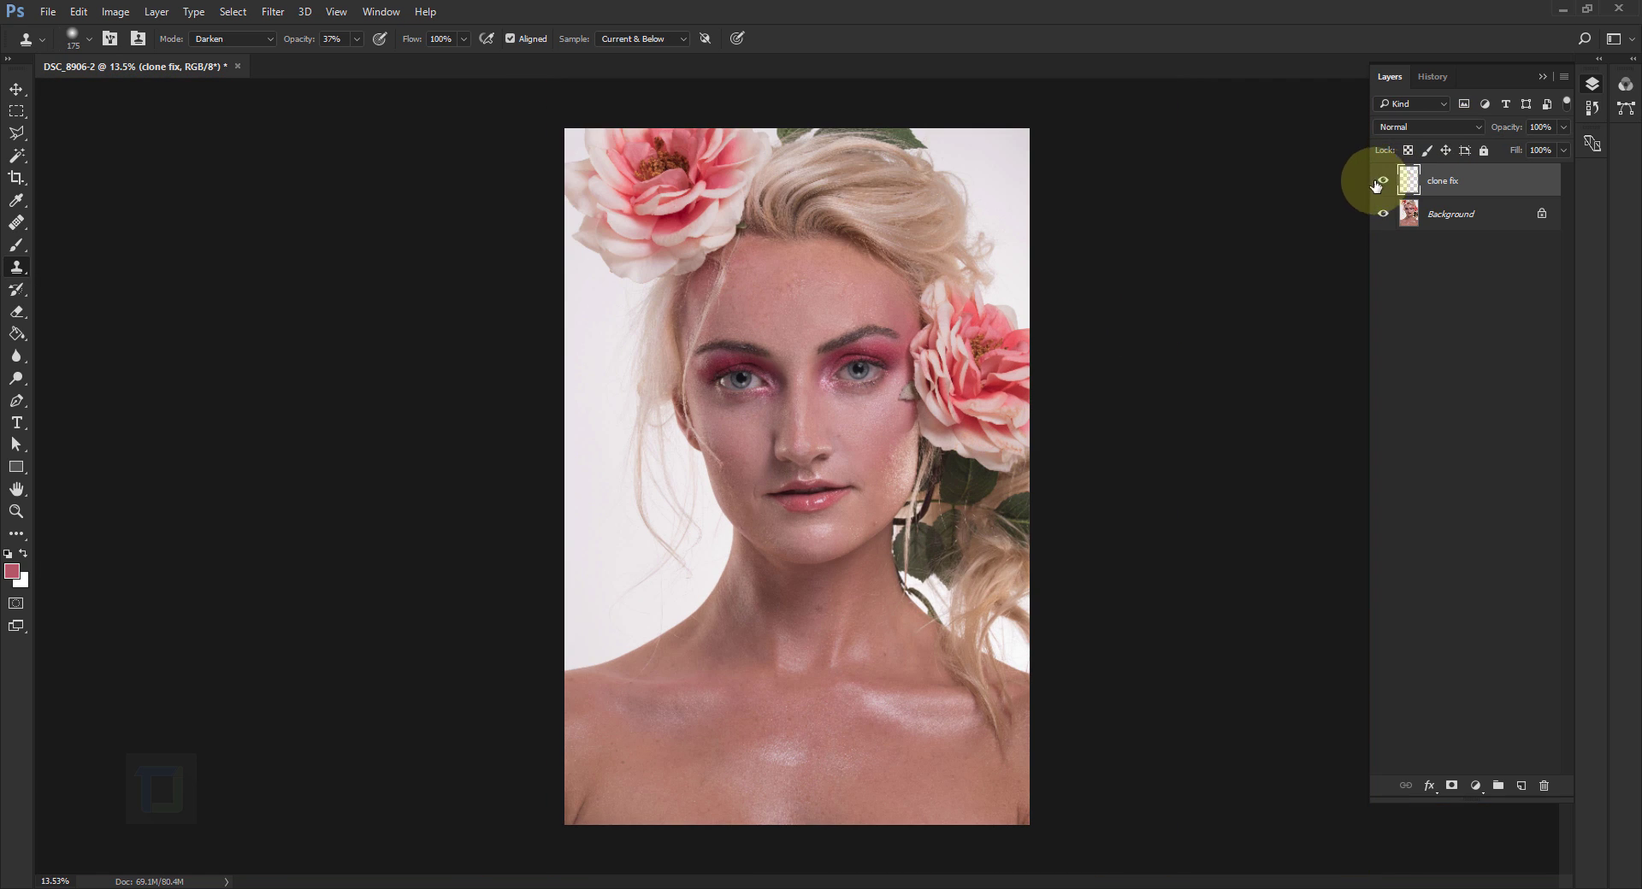
# Enlarge the clone brush to 250 px and set a clone source on the chest skin.
pyautogui.scroll(1, 777, 805)
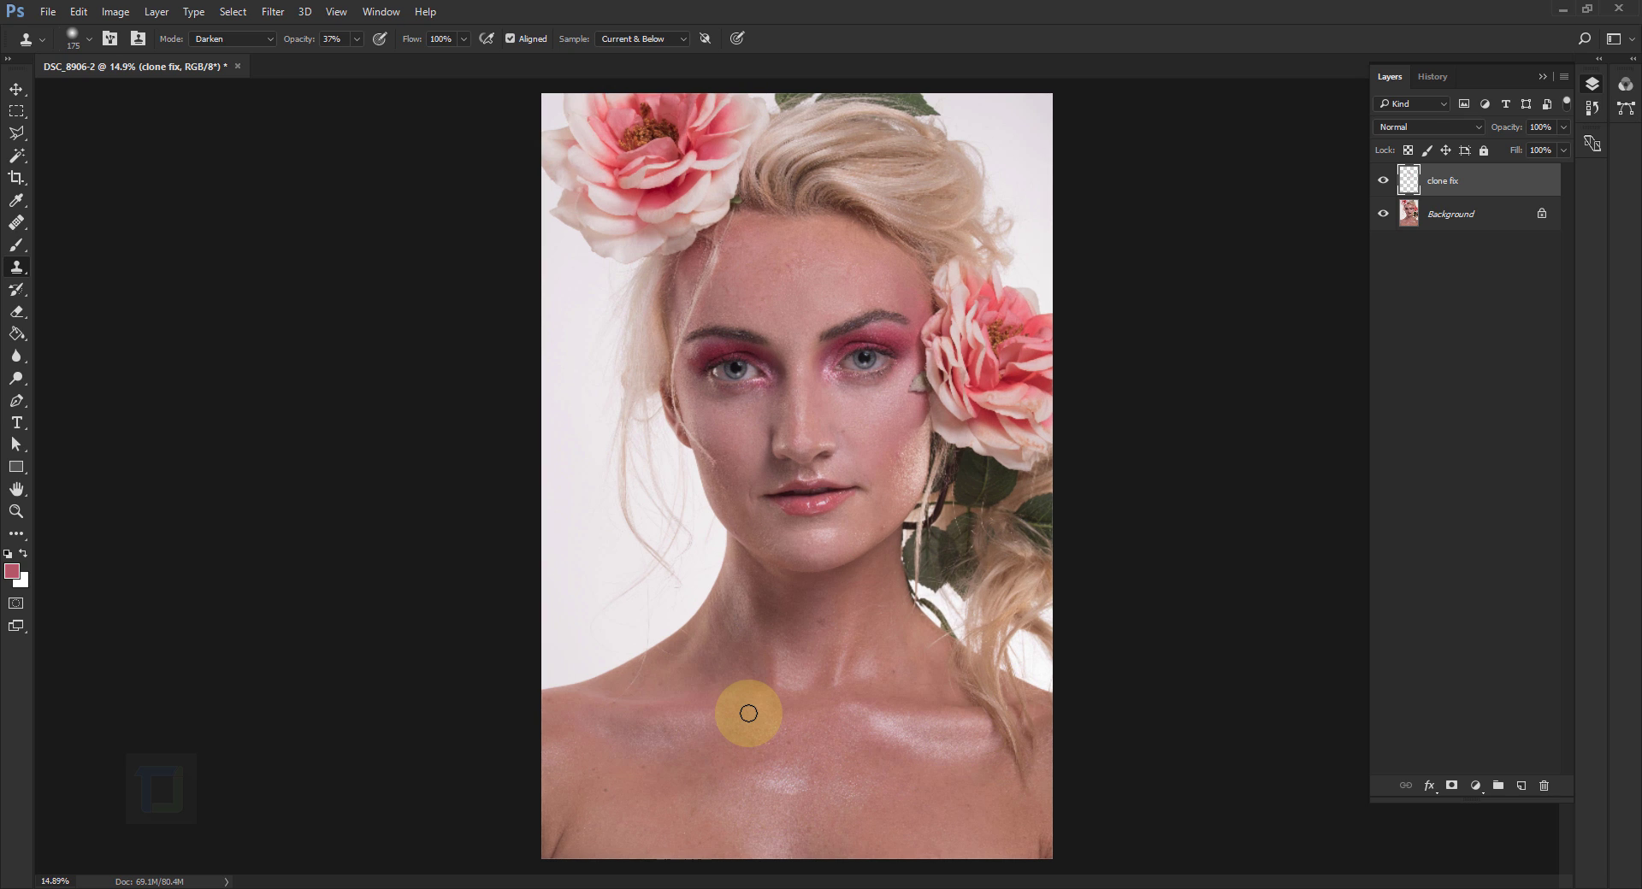
pyautogui.scroll(5, 796, 570)
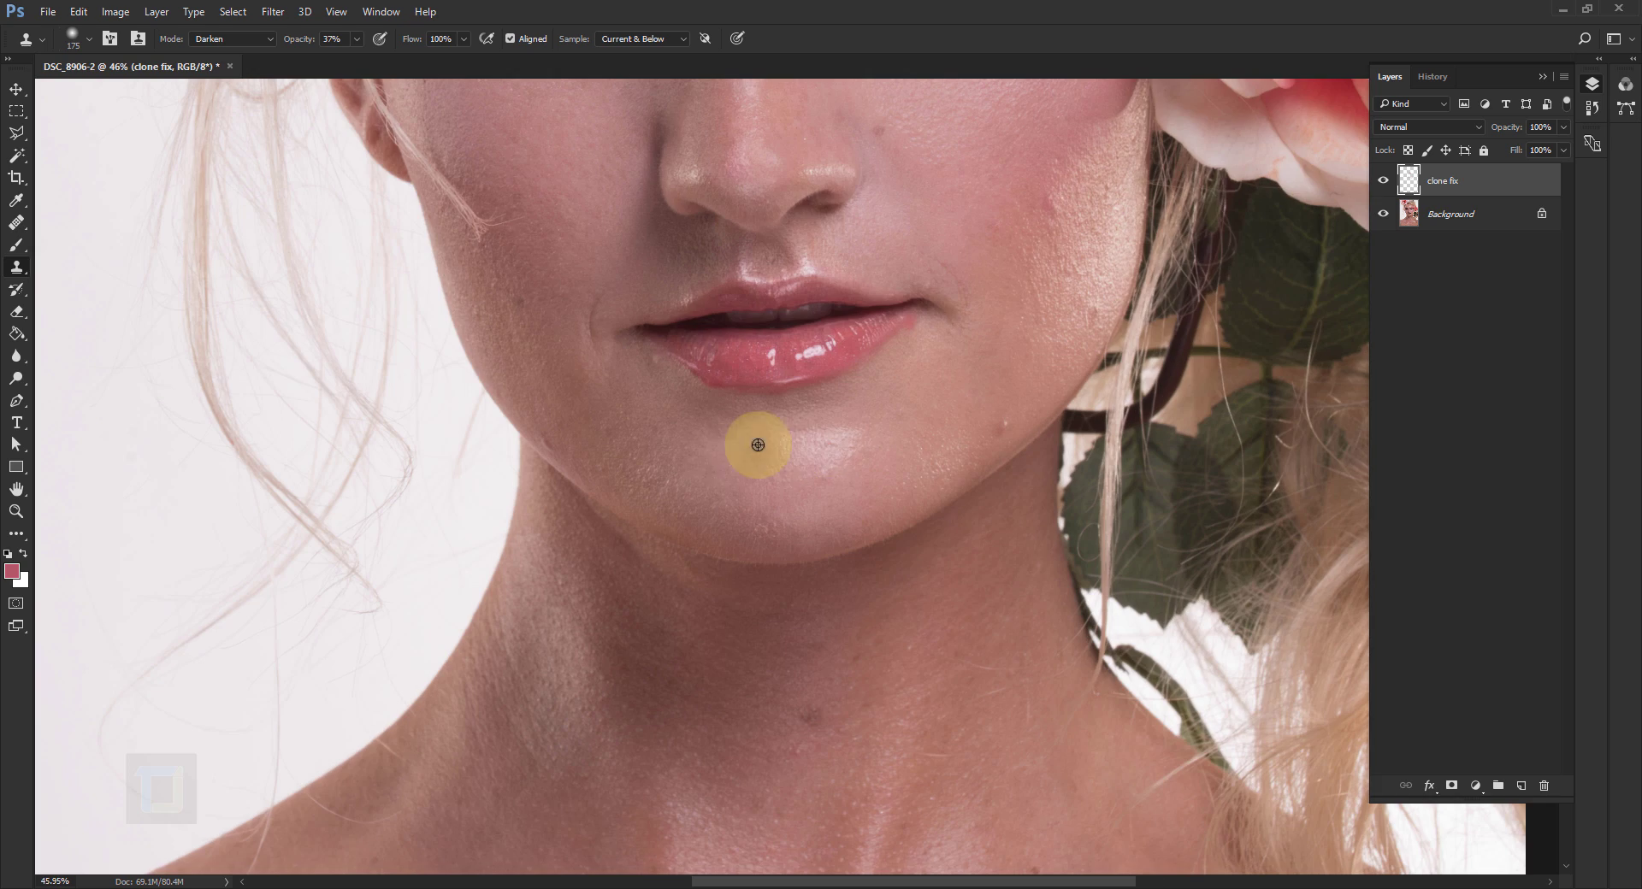
pyautogui.scroll(-3, 884, 615)
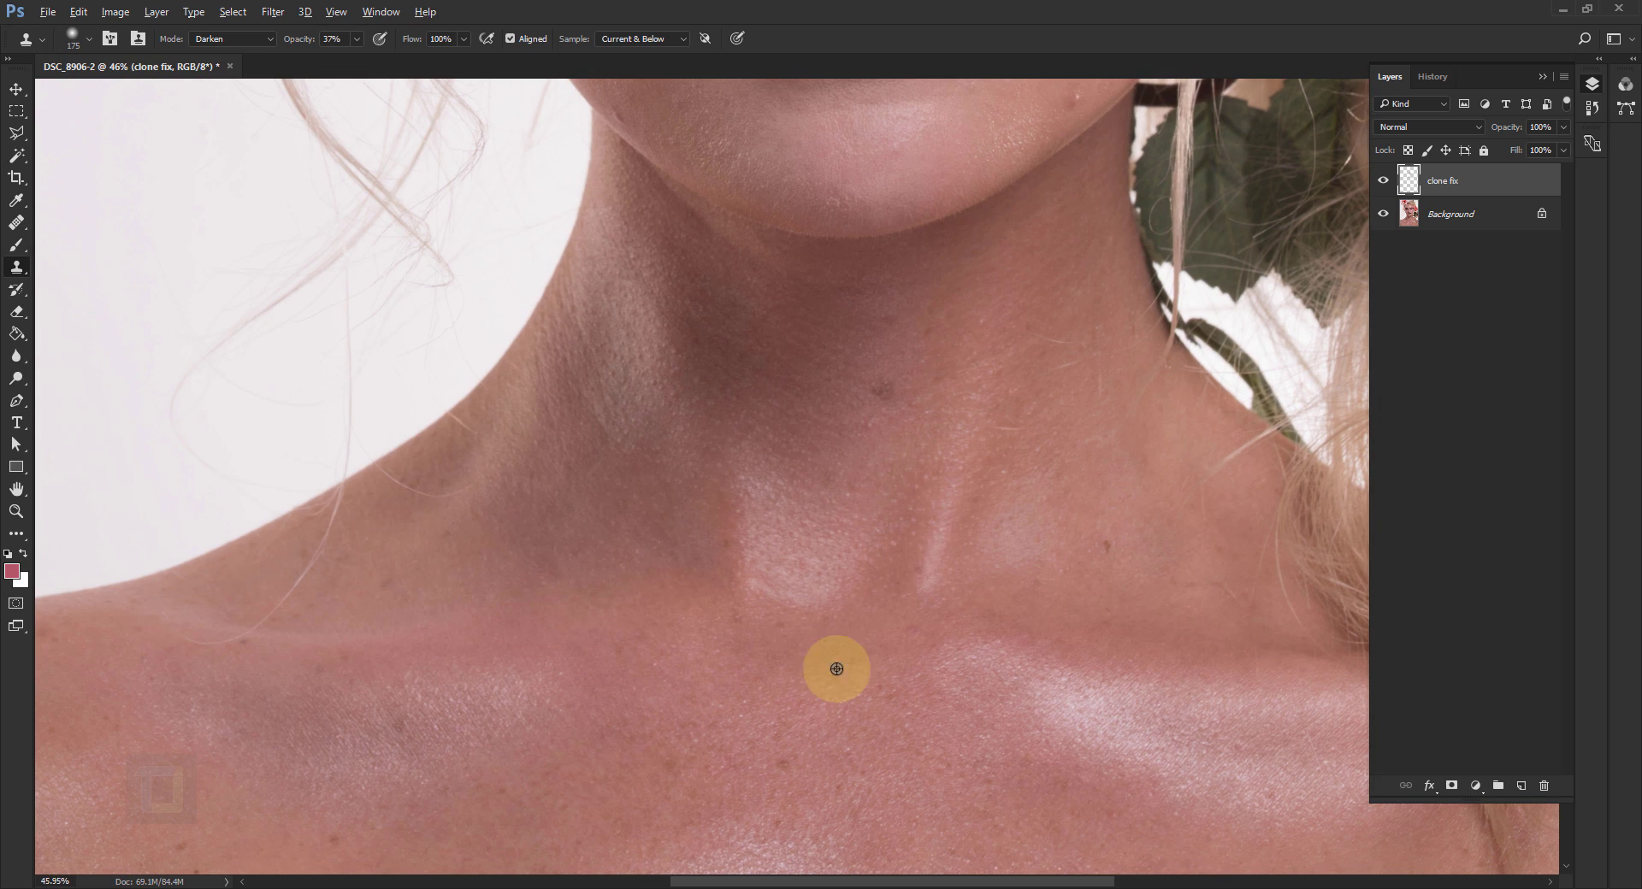
pyautogui.press(']')
pyautogui.press(']')
pyautogui.scroll(-3, 803, 461)
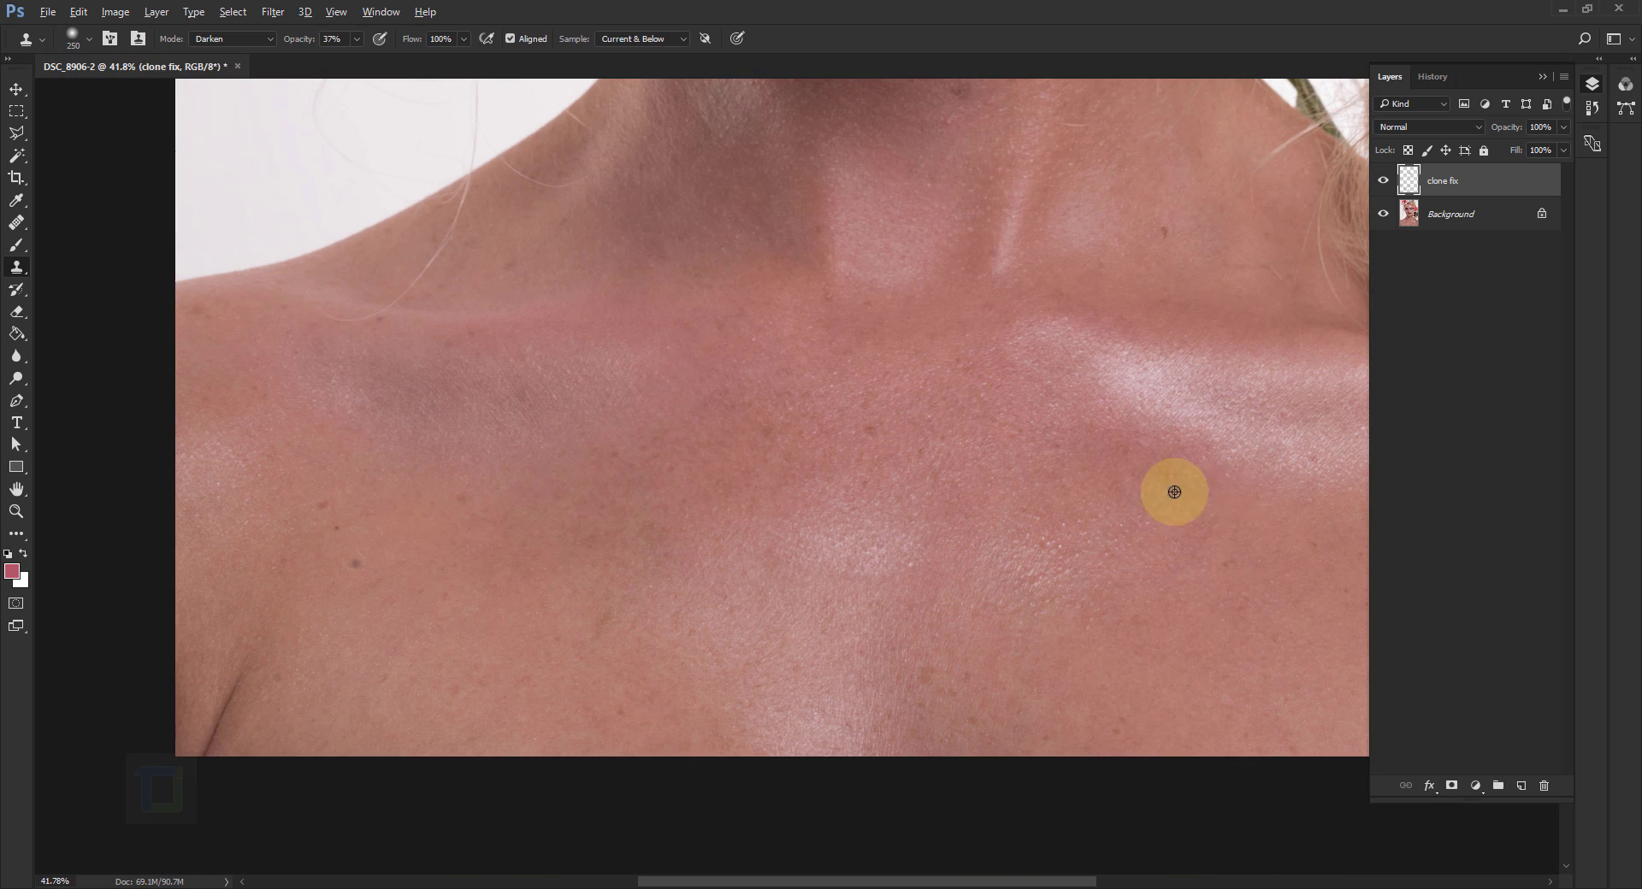
pyautogui.hscroll(5, 946, 501)
pyautogui.keyDown('alt'); pyautogui.click(933, 528); pyautogui.keyUp('alt')
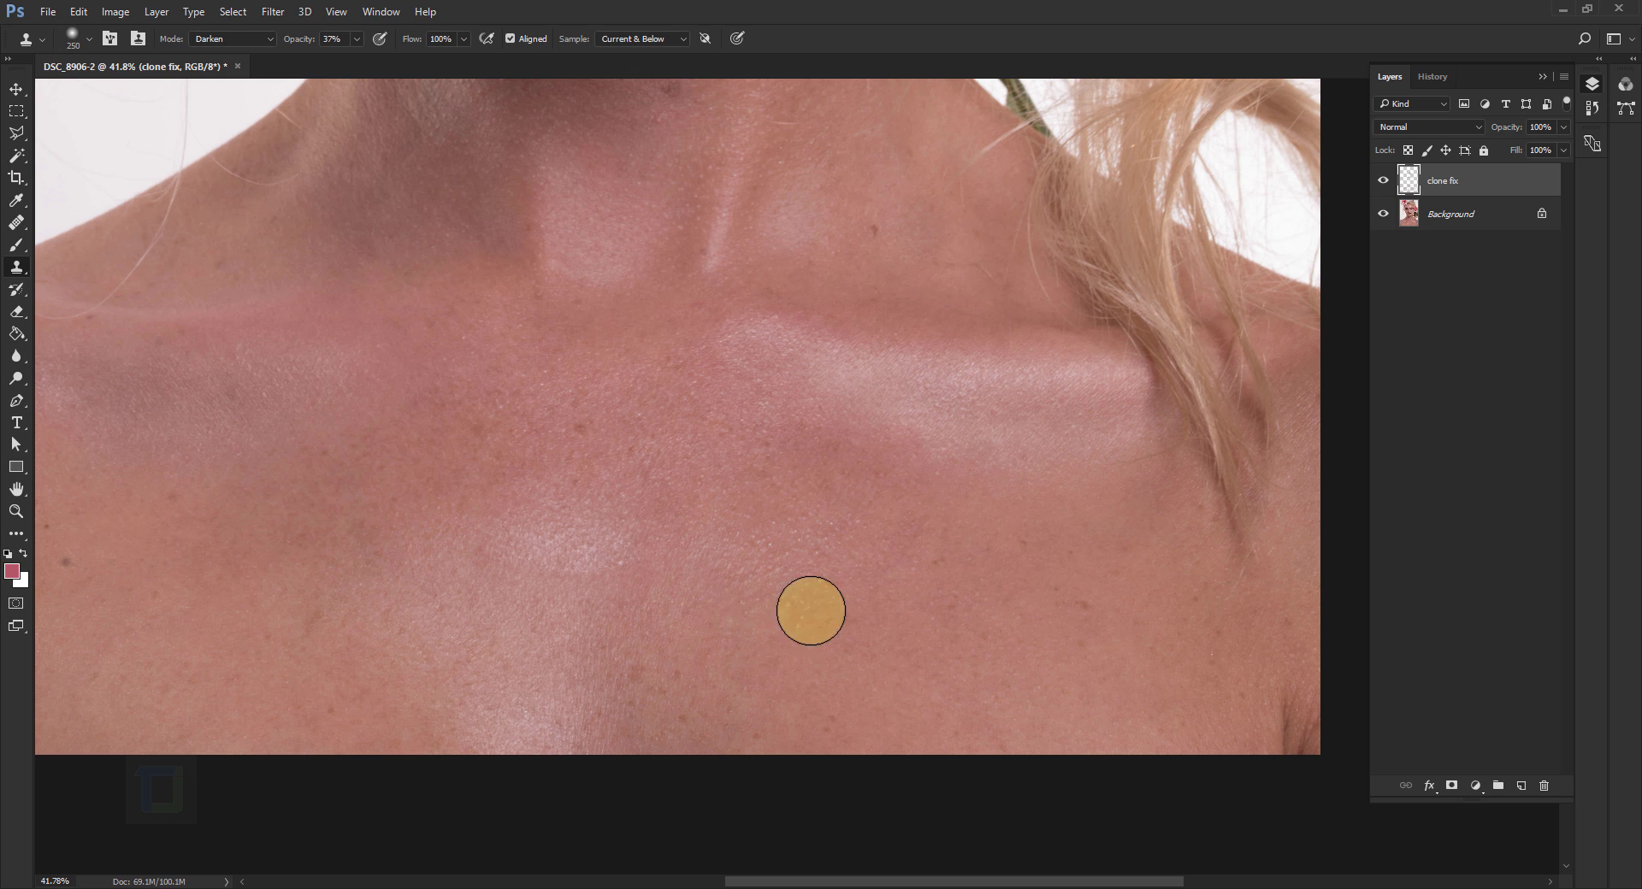
# Toggle the clone fix layer off and on twice to check the chest, leaving it visible.
pyautogui.scroll(-5, 1069, 640)
pyautogui.scroll(1, 1069, 641)
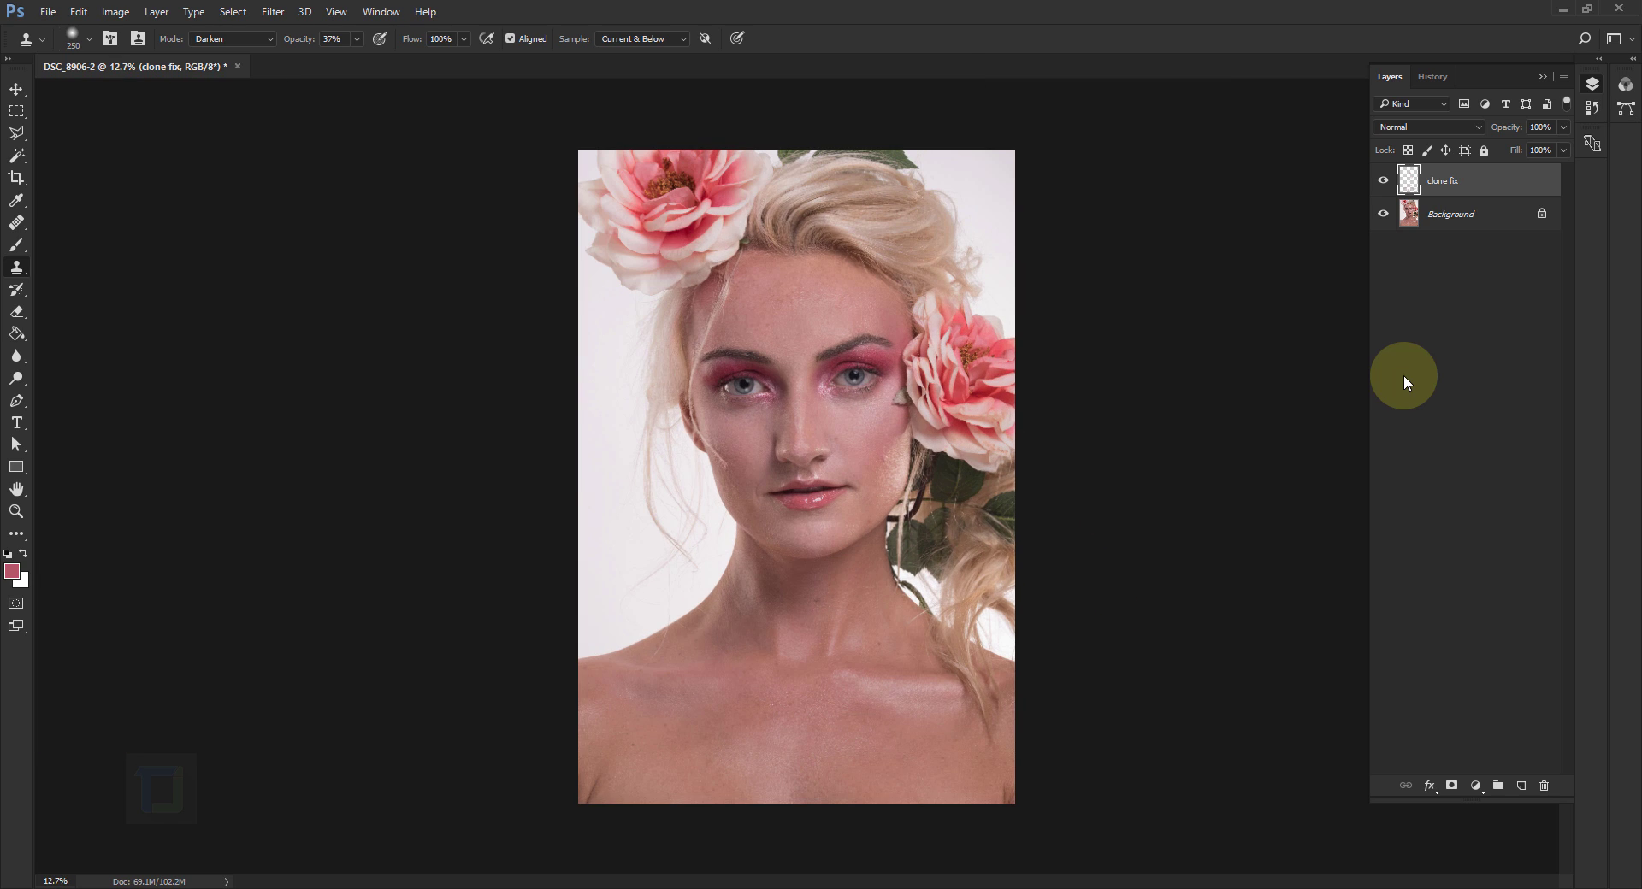
pyautogui.click(1383, 181)
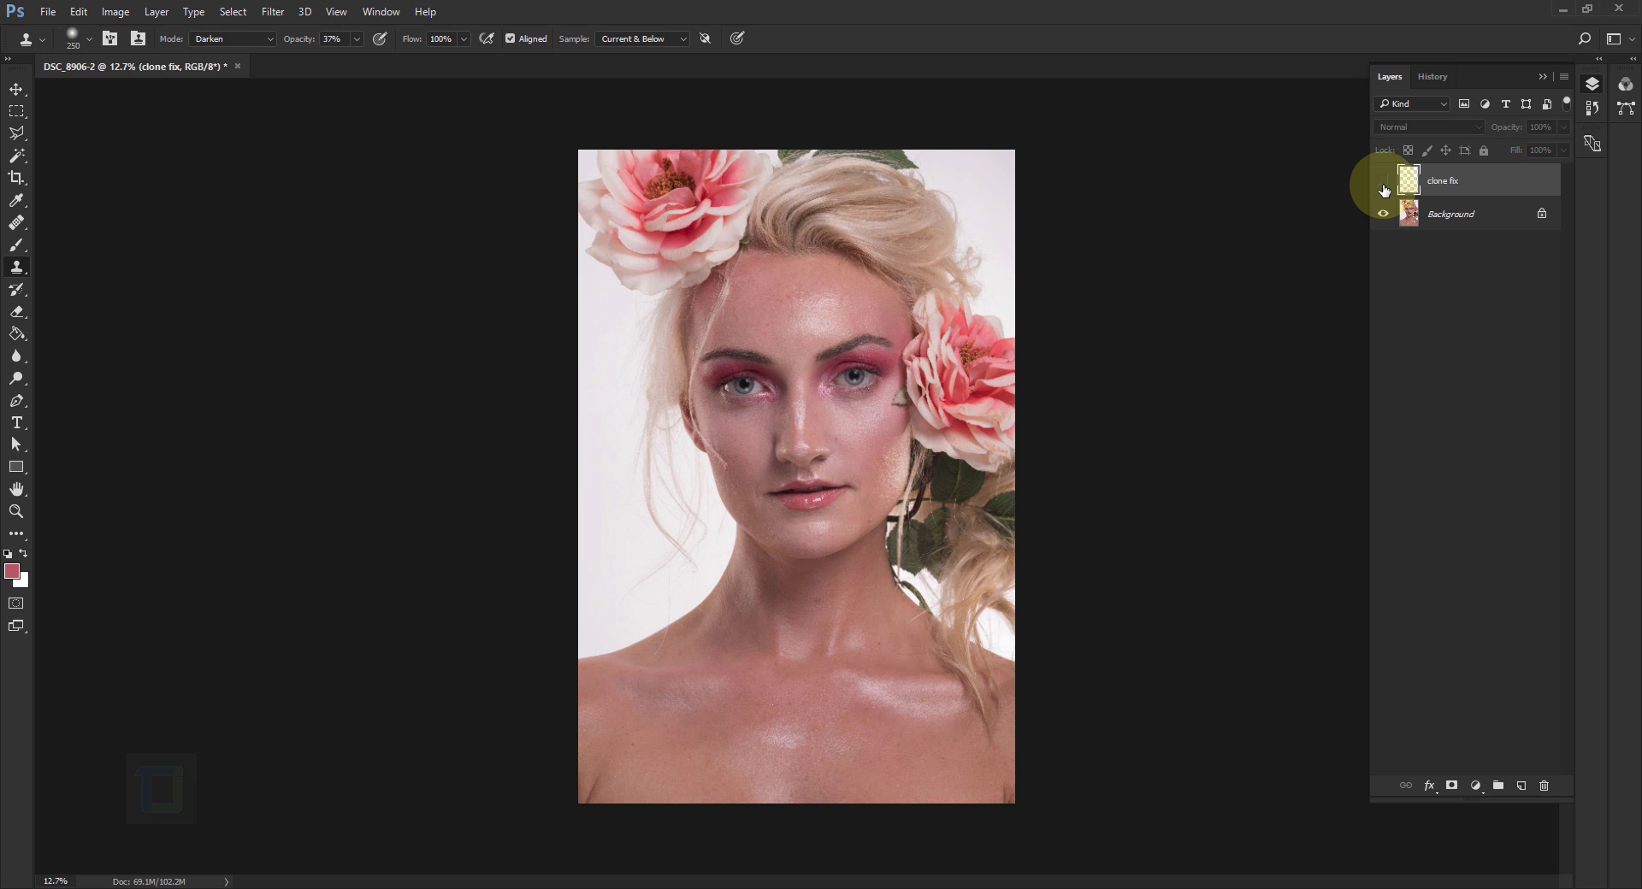
pyautogui.click(1383, 181)
pyautogui.click(1383, 181)
pyautogui.click(1383, 182)
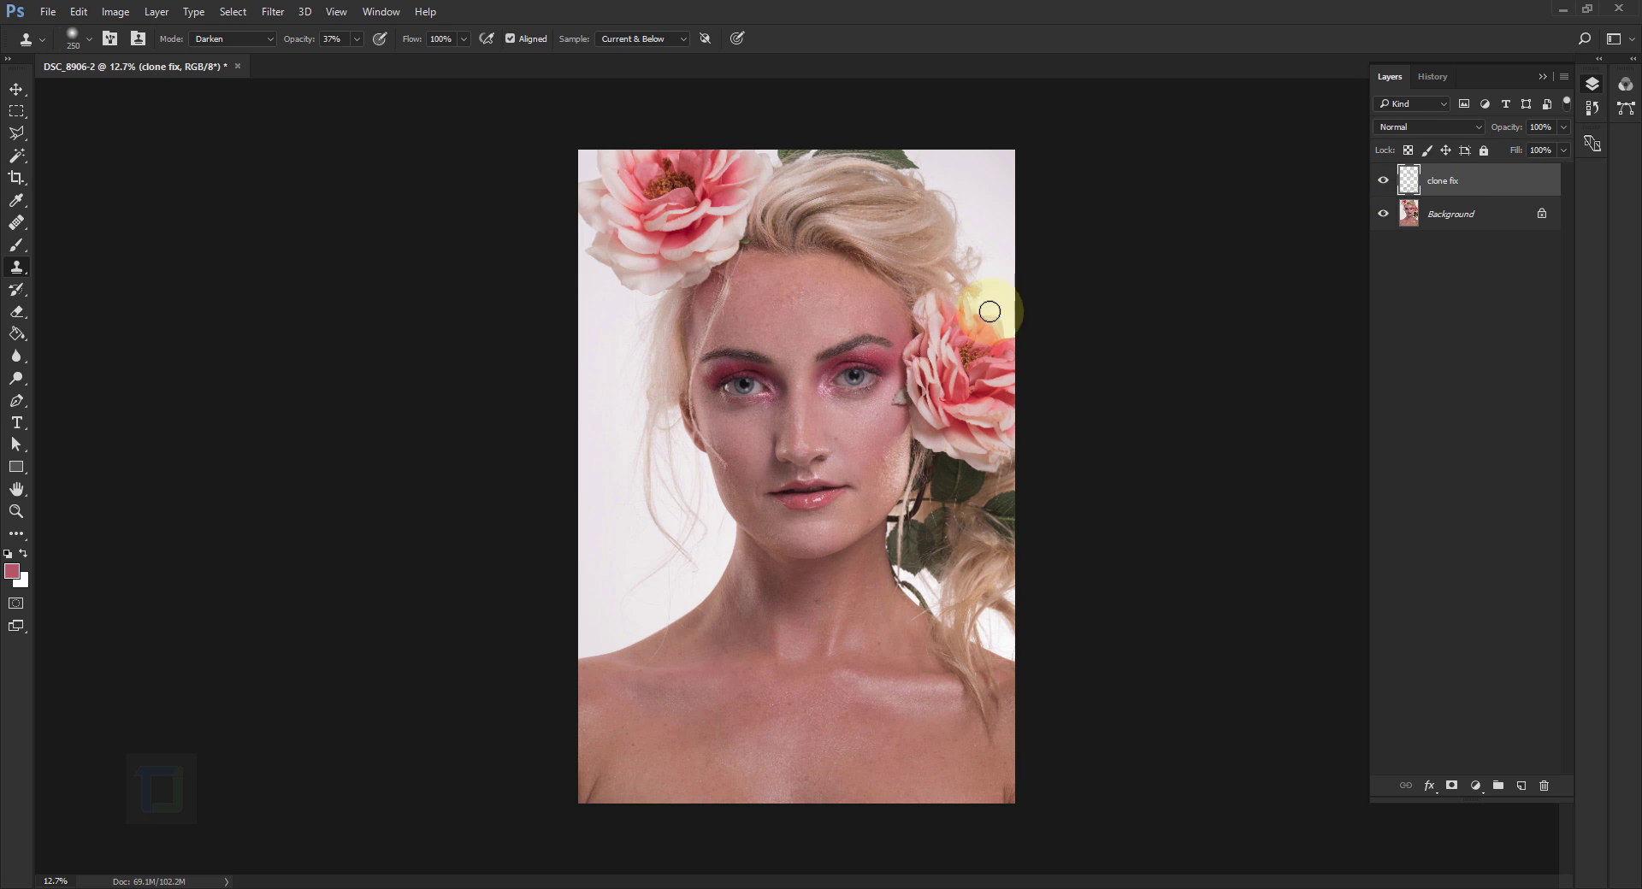
# Switch to the Brush tool and add a new empty layer above clone fix.
pyautogui.click(13, 245)
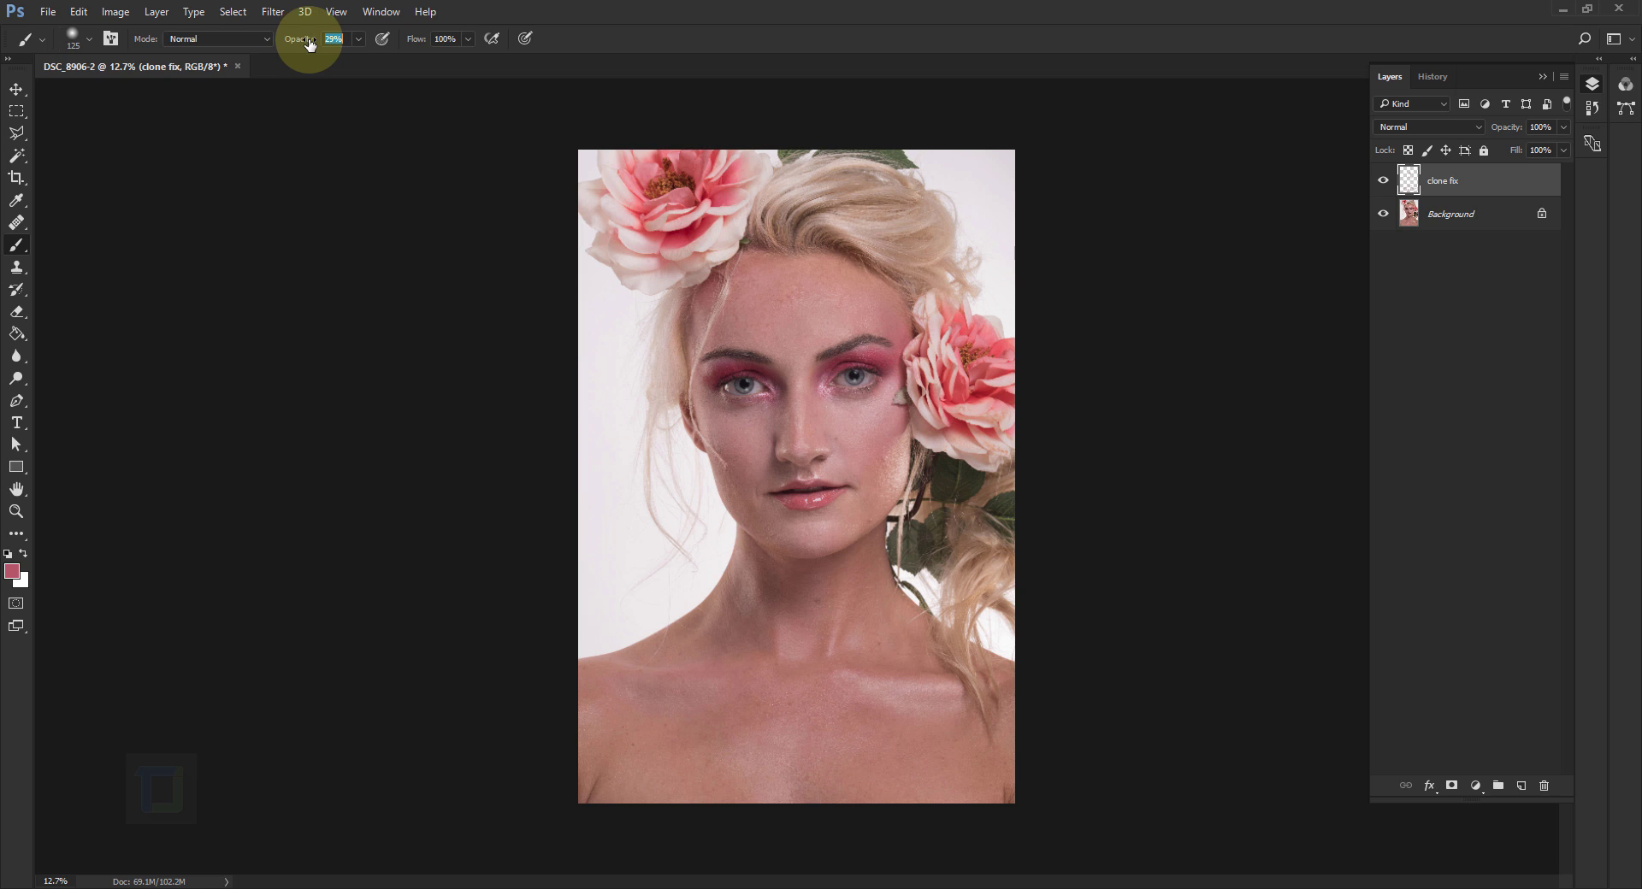
pyautogui.click(1521, 785)
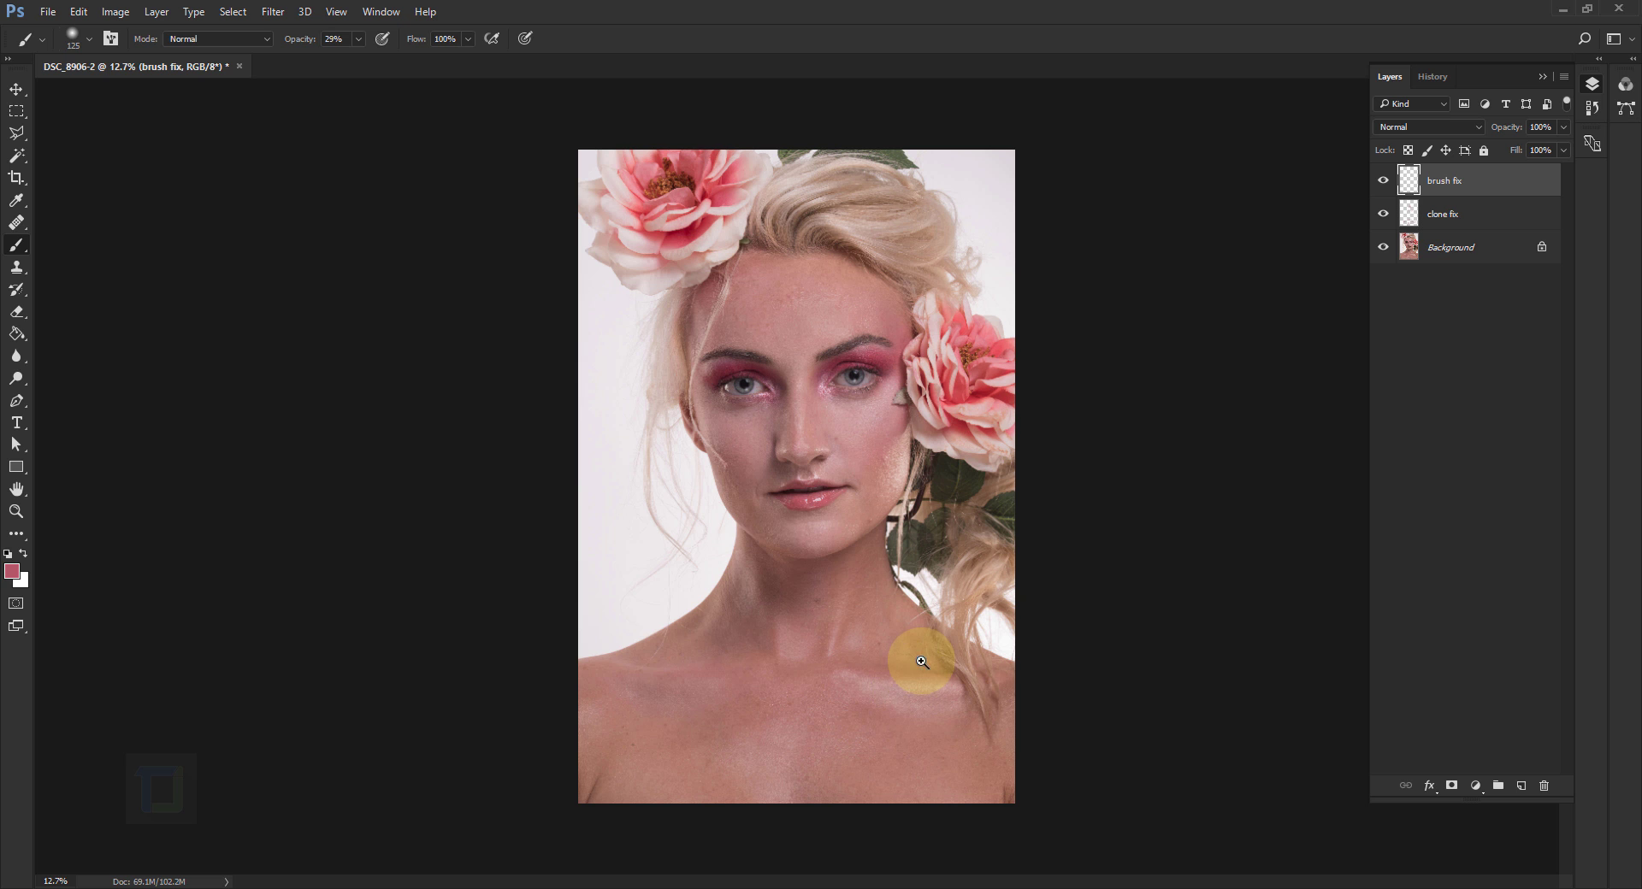
# Zoom onto the collarbone, enlarge the brush to 400 and sample skin tone from the chest.
pyautogui.moveTo(916, 660)
pyautogui.mouseDown()
pyautogui.moveTo(975, 752)
pyautogui.moveTo(1177, 722)
pyautogui.moveTo(1017, 507)
pyautogui.moveTo(946, 487)
pyautogui.mouseUp()
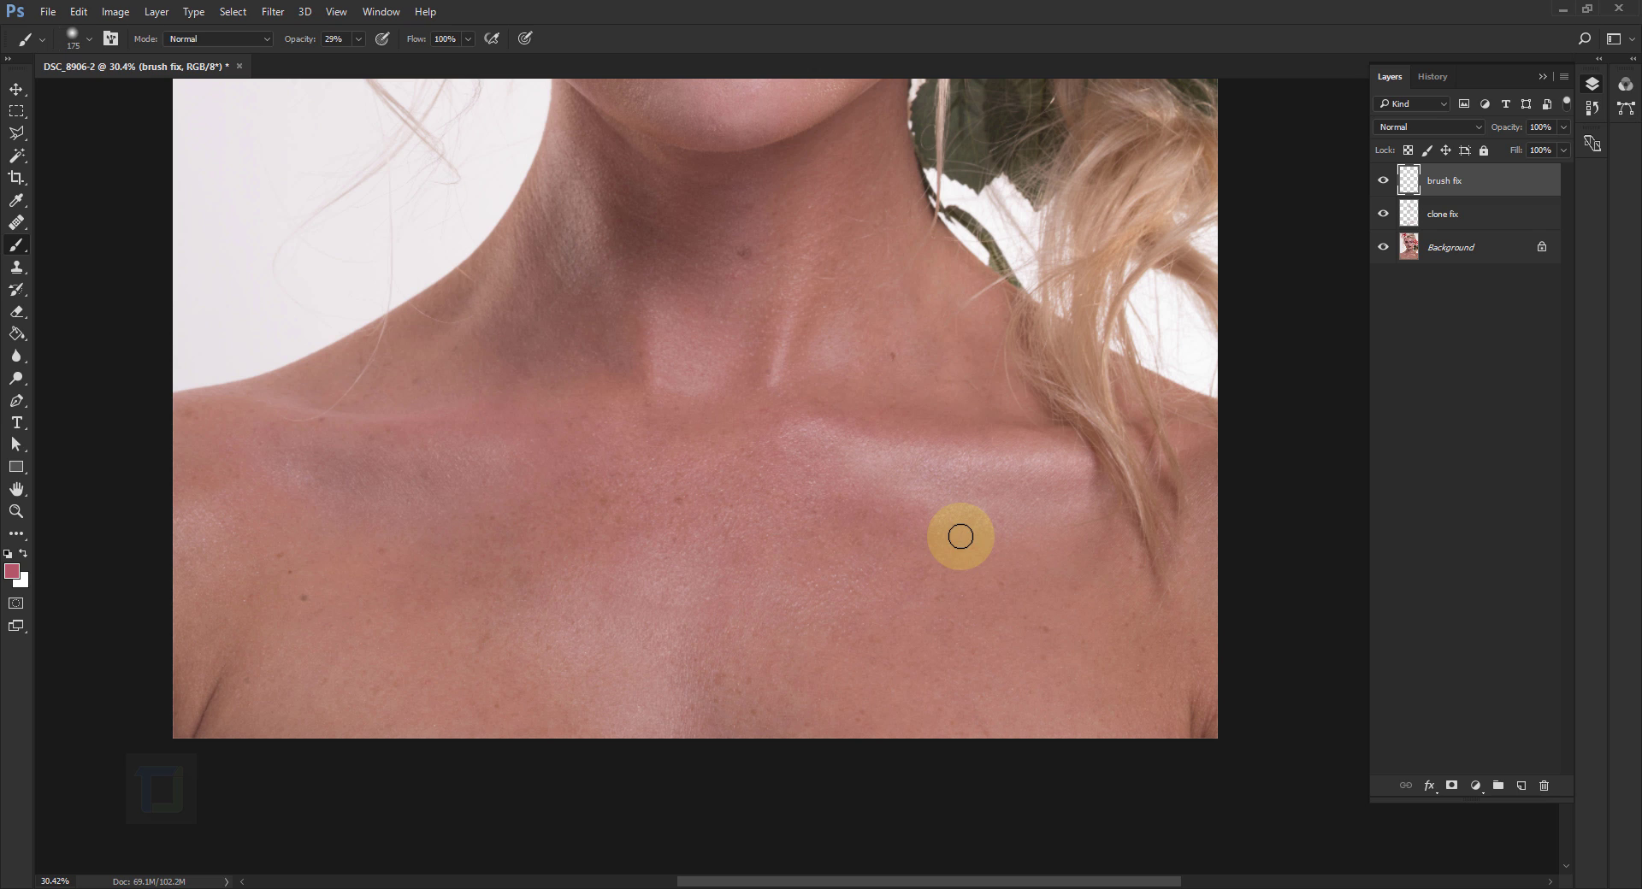
pyautogui.press(']')
pyautogui.press('alt')
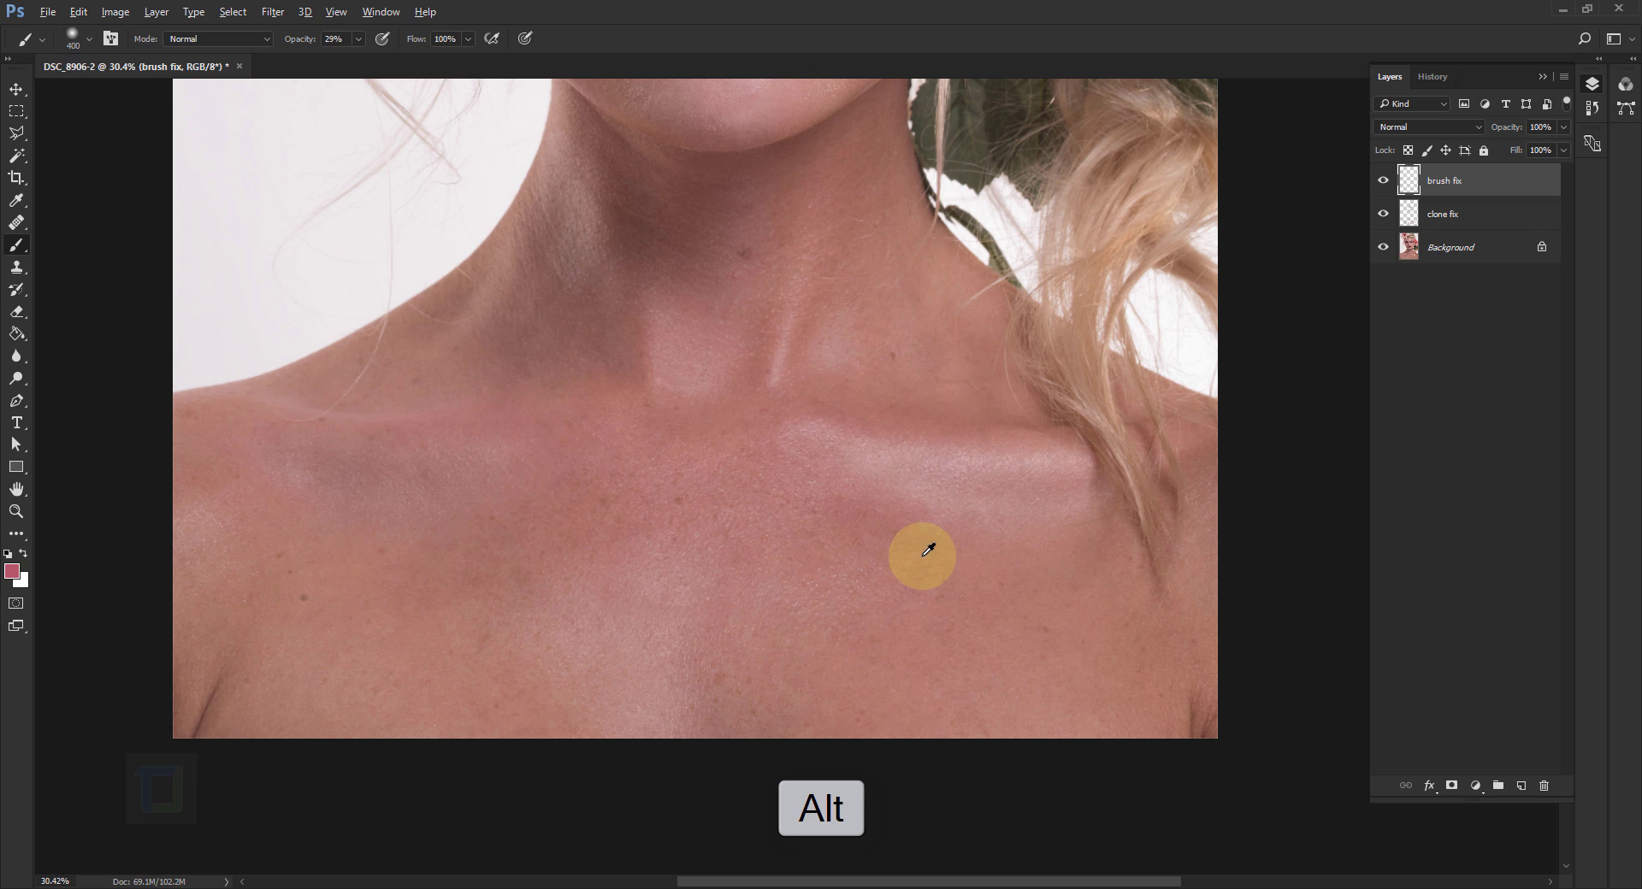
pyautogui.moveTo(977, 558); pyautogui.dragTo(987, 553)
pyautogui.moveTo(1000, 541); pyautogui.dragTo(1011, 532)
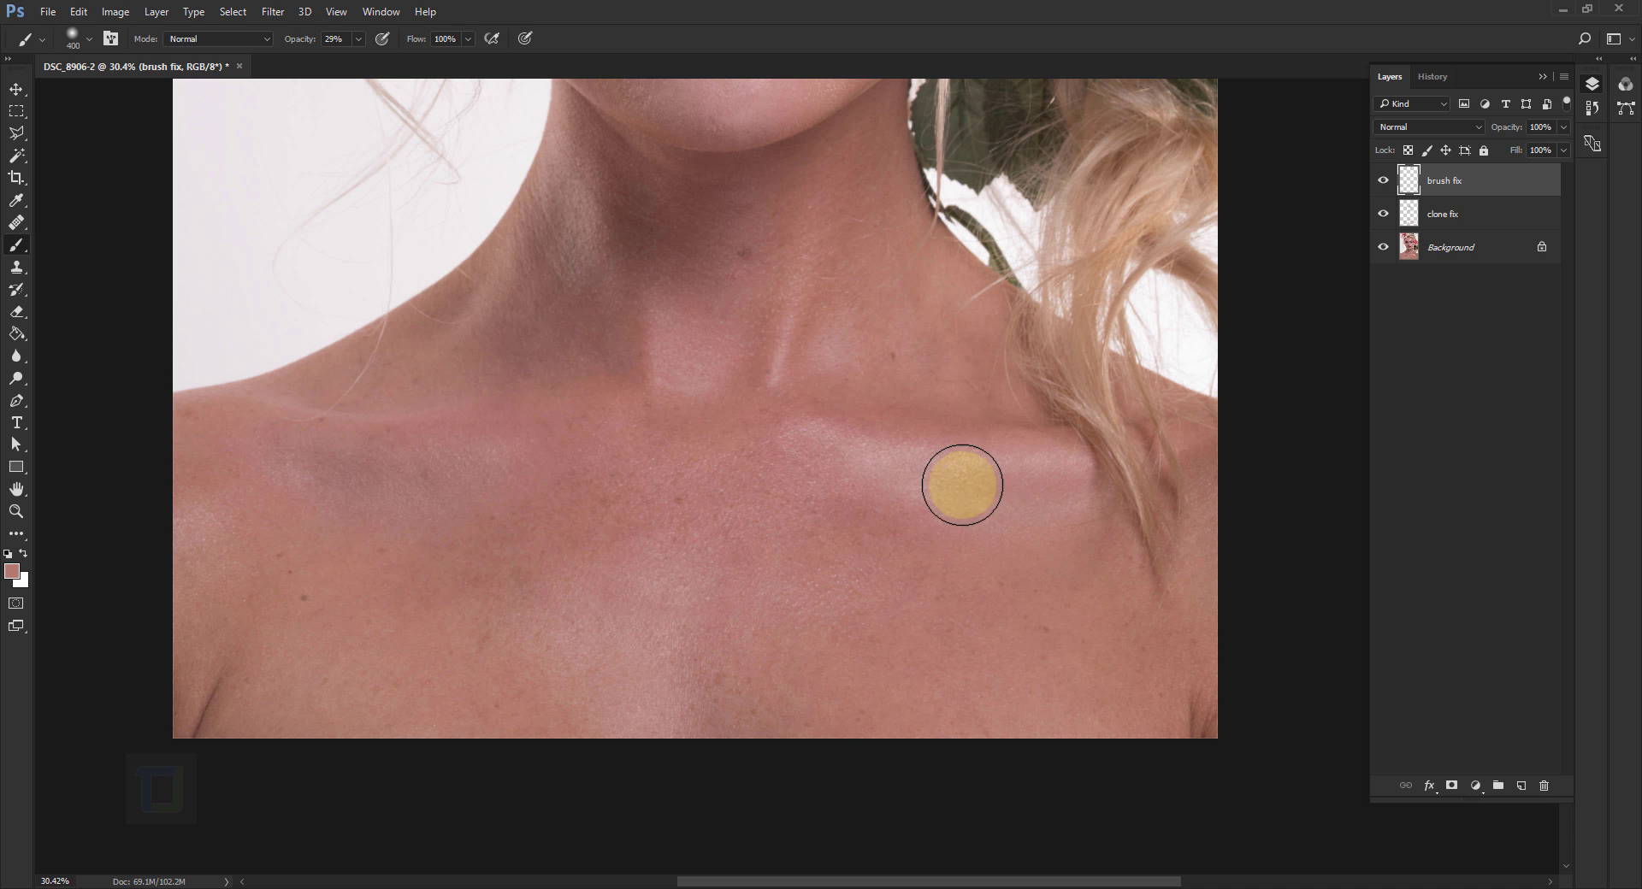
# Resample skin colour beside the shiny area and brush it over the collarbone highlights at 29%.
pyautogui.keyDown('alt'); pyautogui.click(806, 502); pyautogui.keyUp('alt')
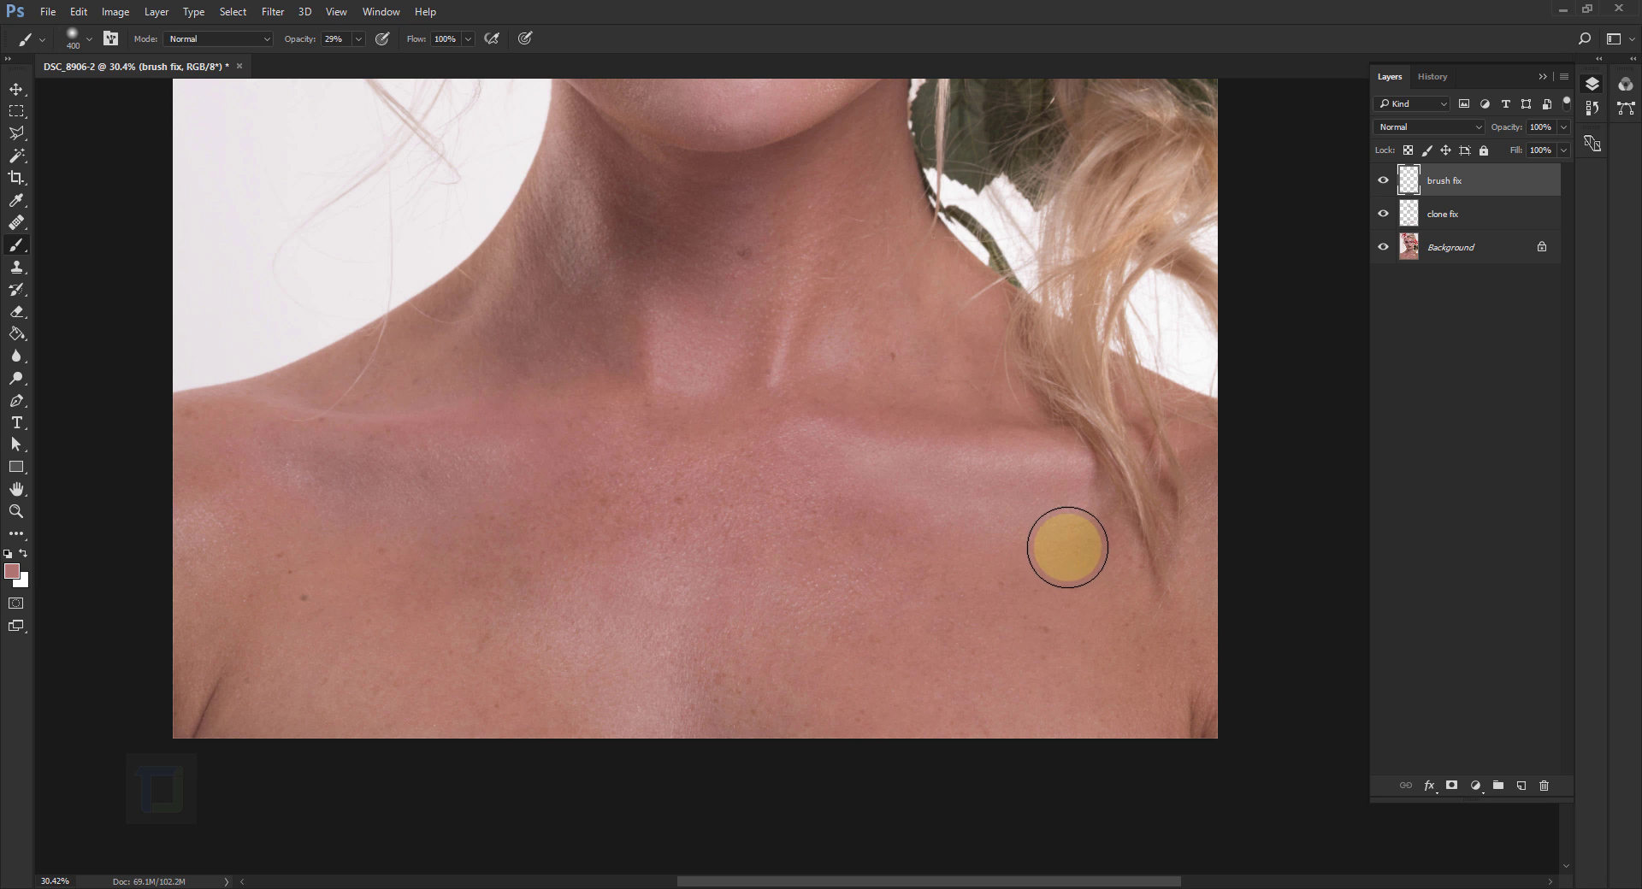
pyautogui.scroll(-5, 1063, 542)
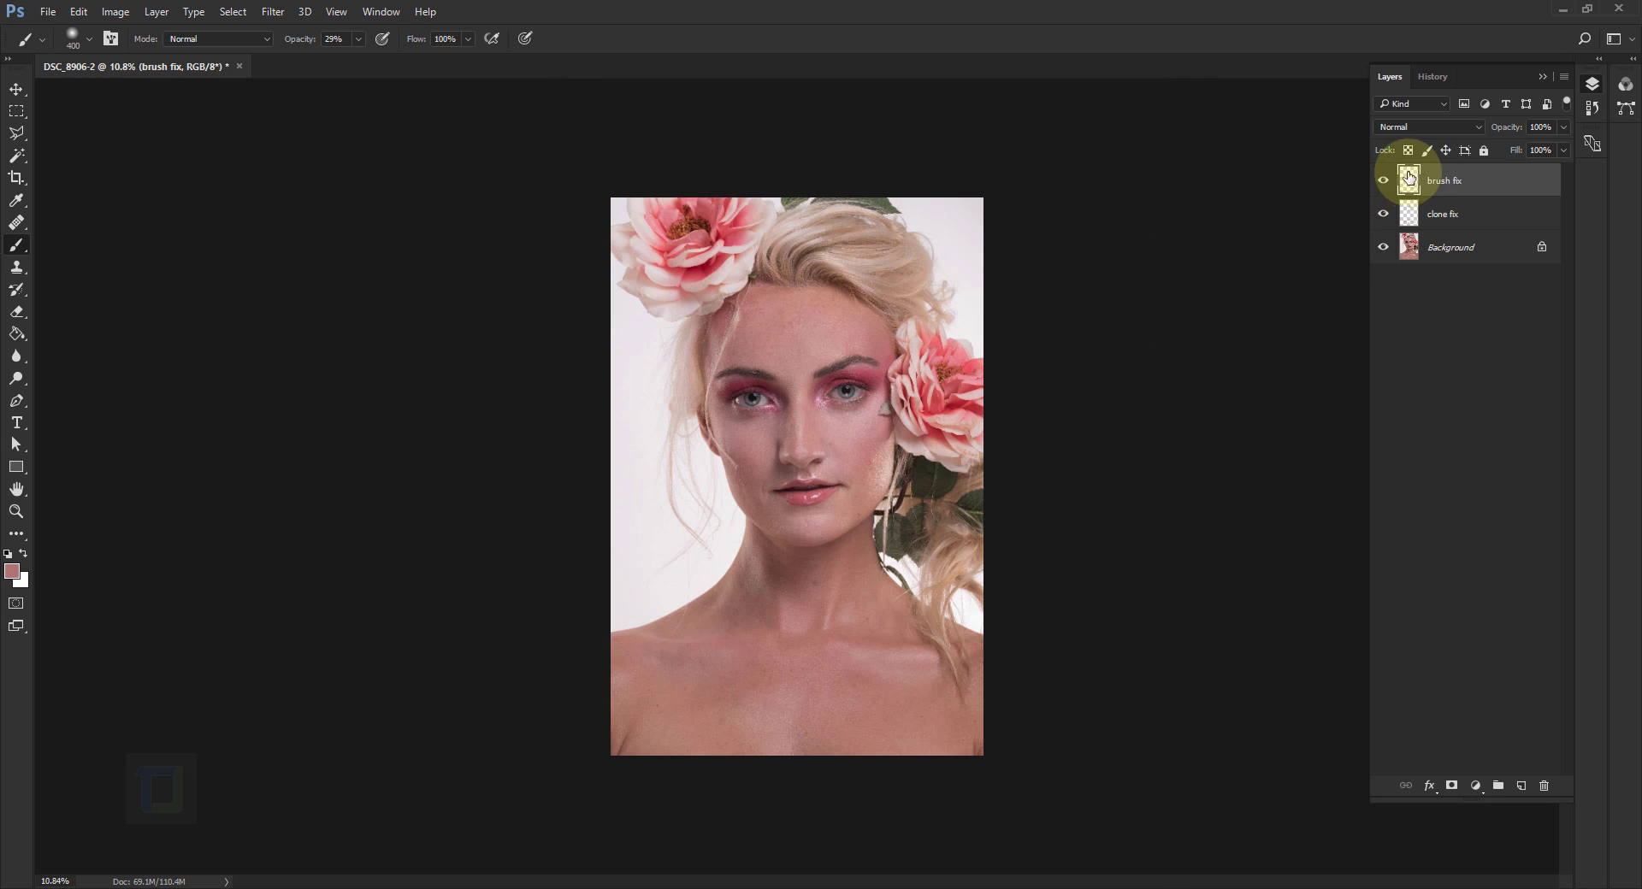
pyautogui.scroll(5, 839, 824)
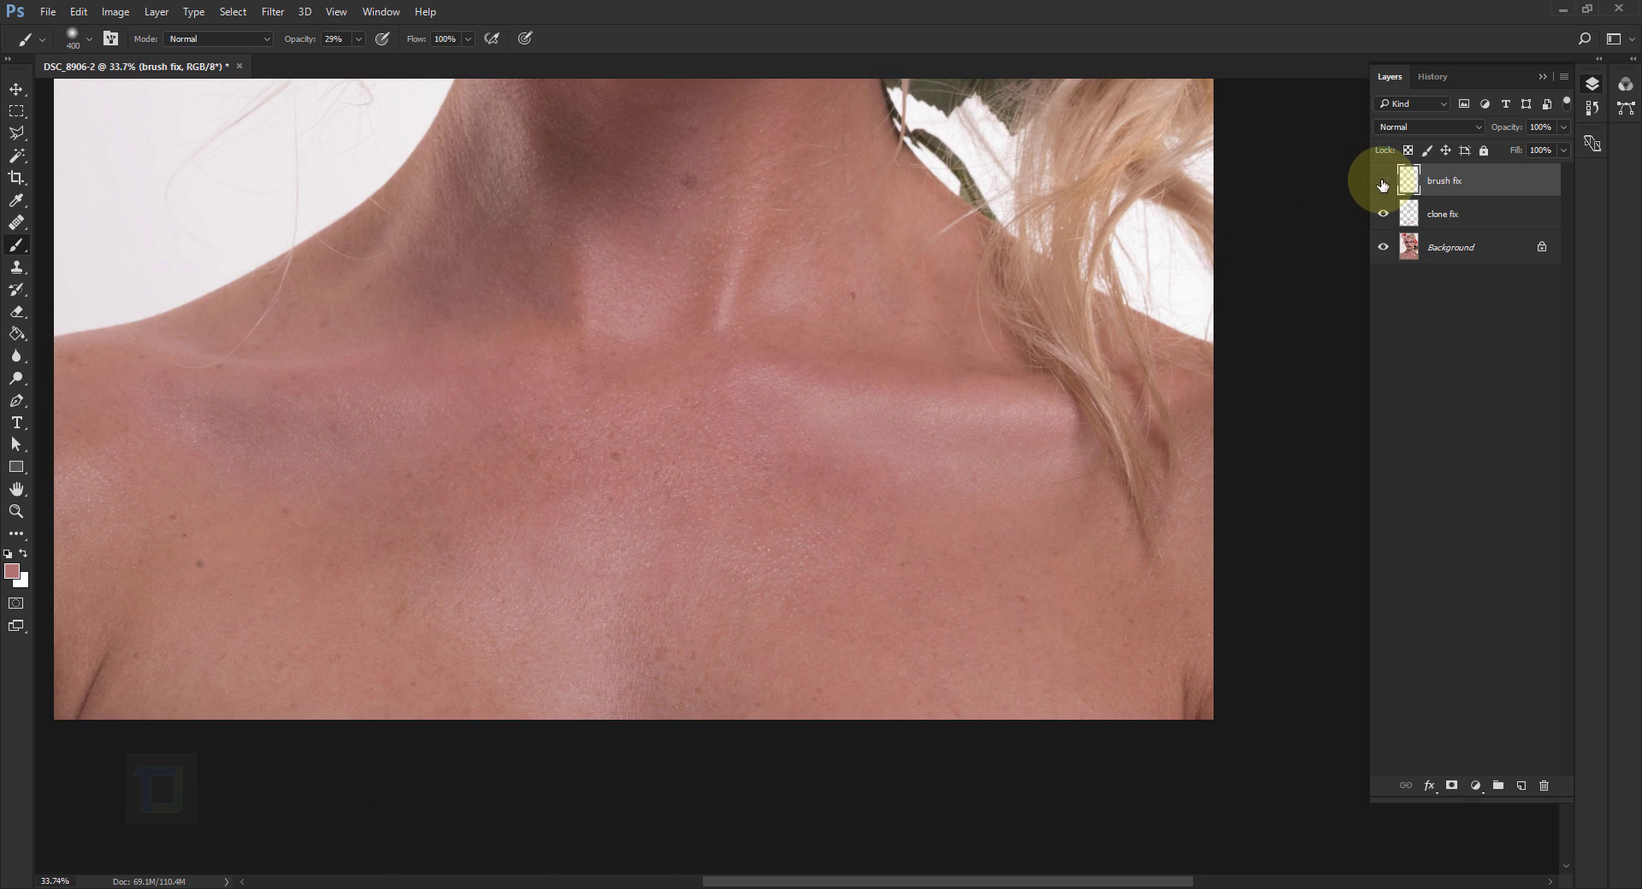
pyautogui.scroll(-2, 997, 432)
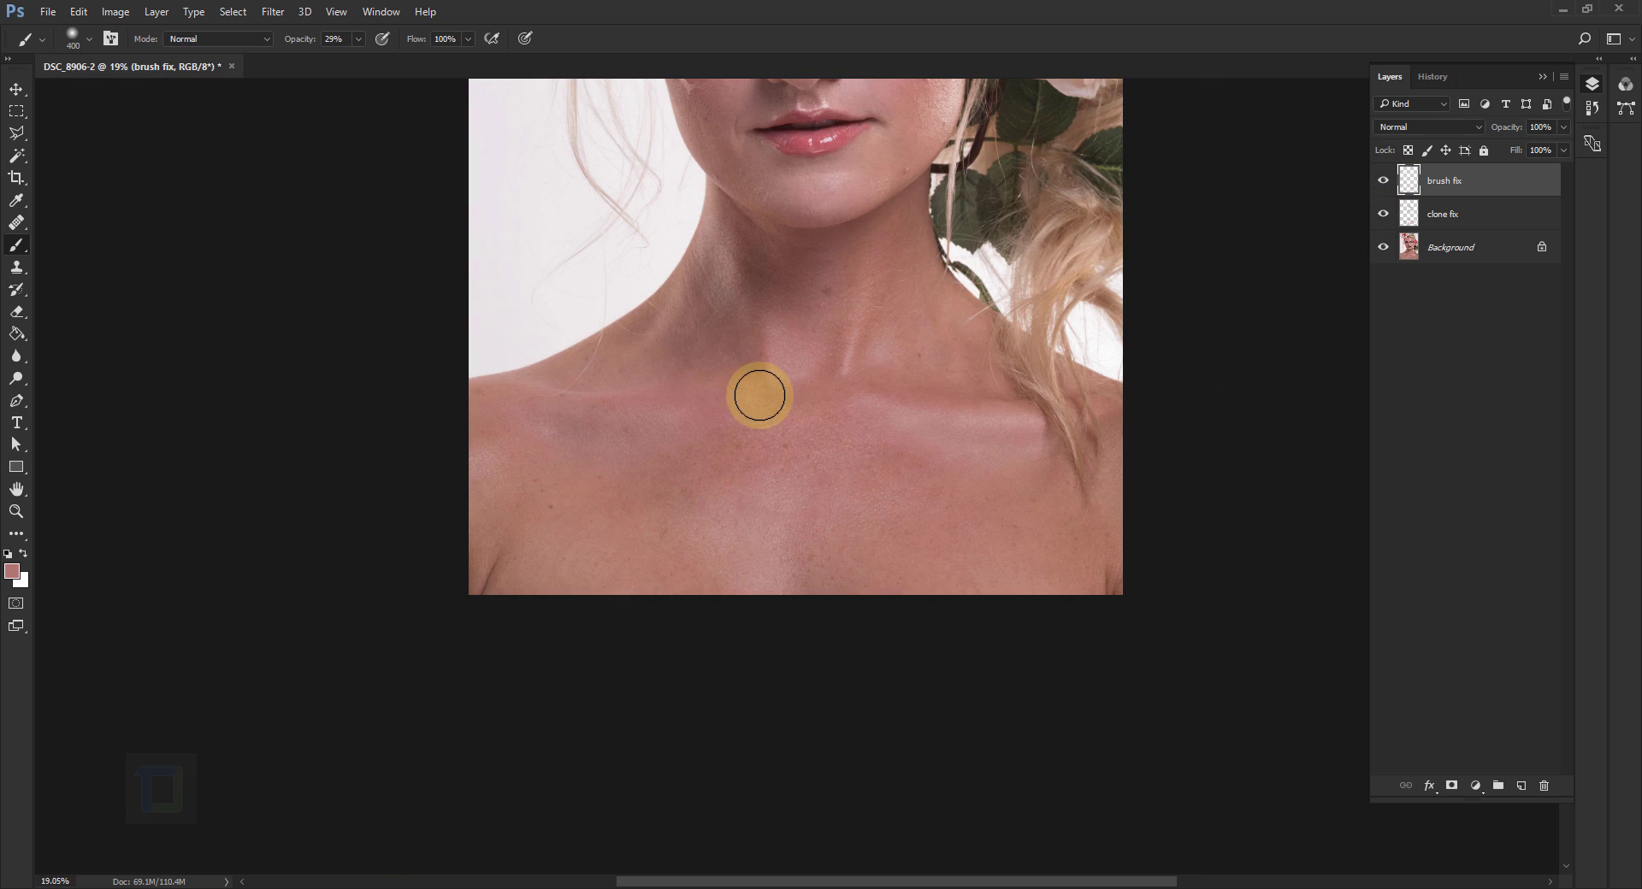
# Sample forehead skin tone and brush it over uneven areas around the nose bridge and cheek.
pyautogui.scroll(-1, 760, 396)
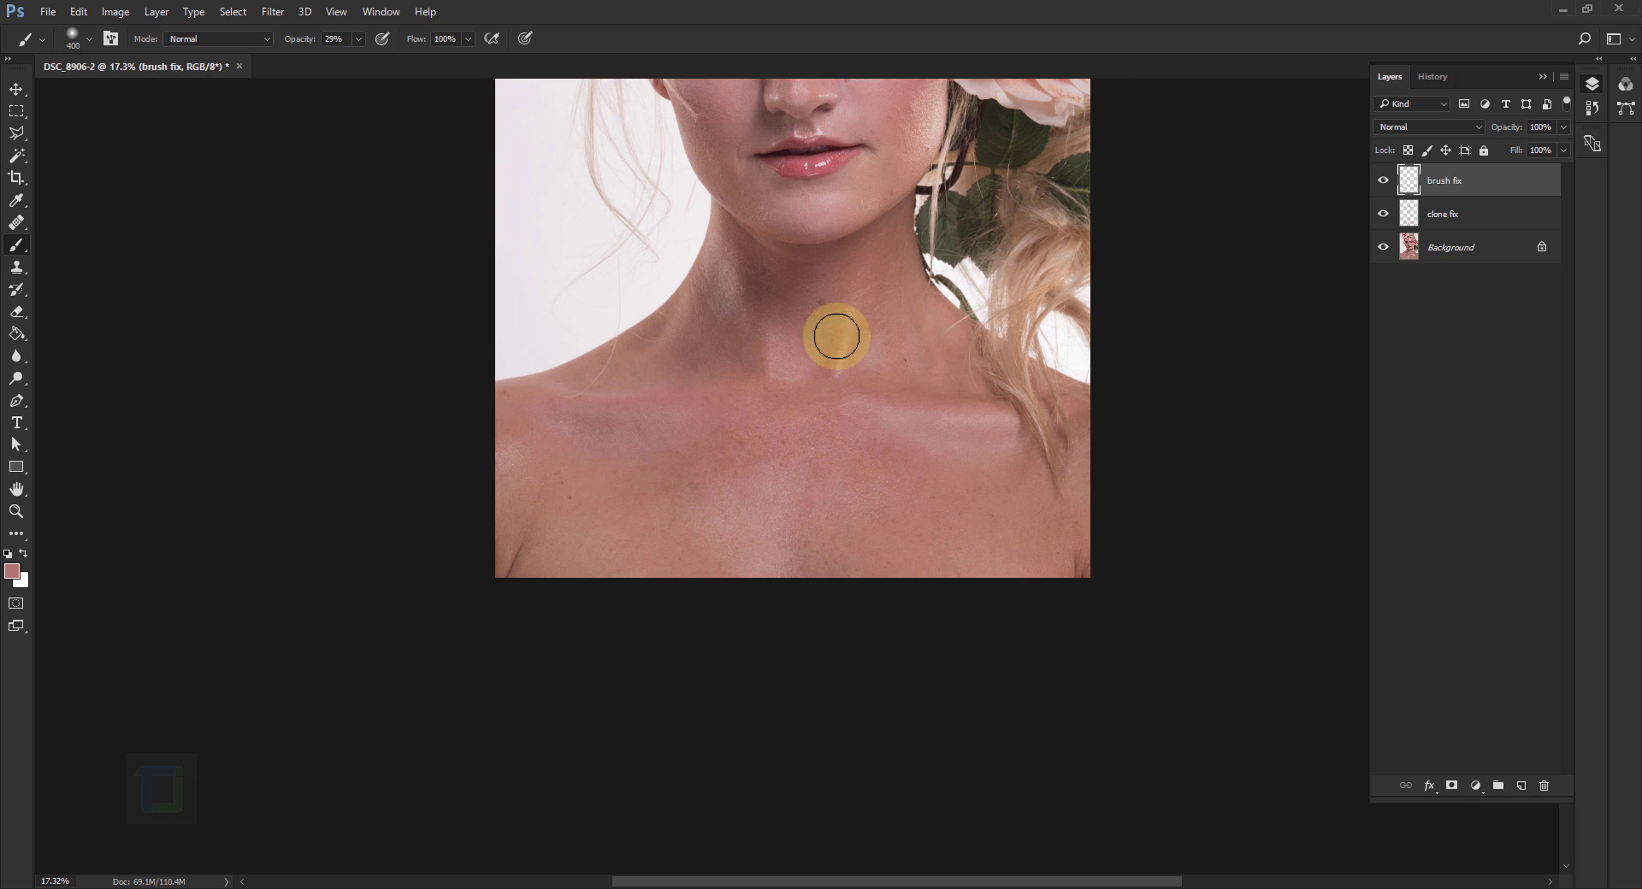
pyautogui.moveTo(832, 330); pyautogui.dragTo(857, 512)
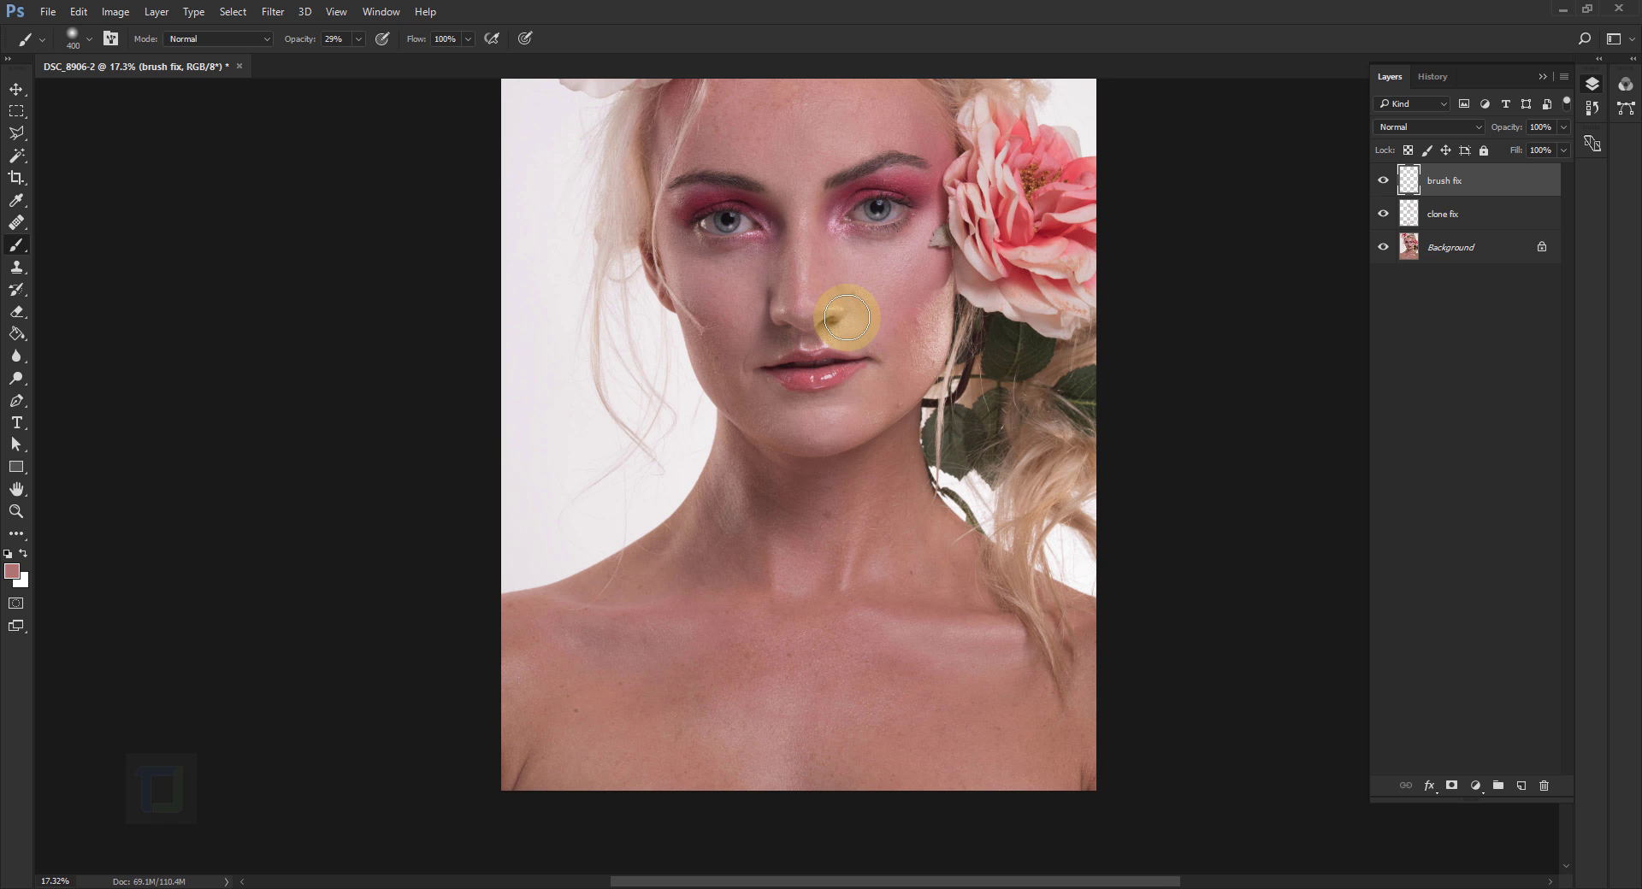
pyautogui.scroll(3, 836, 322)
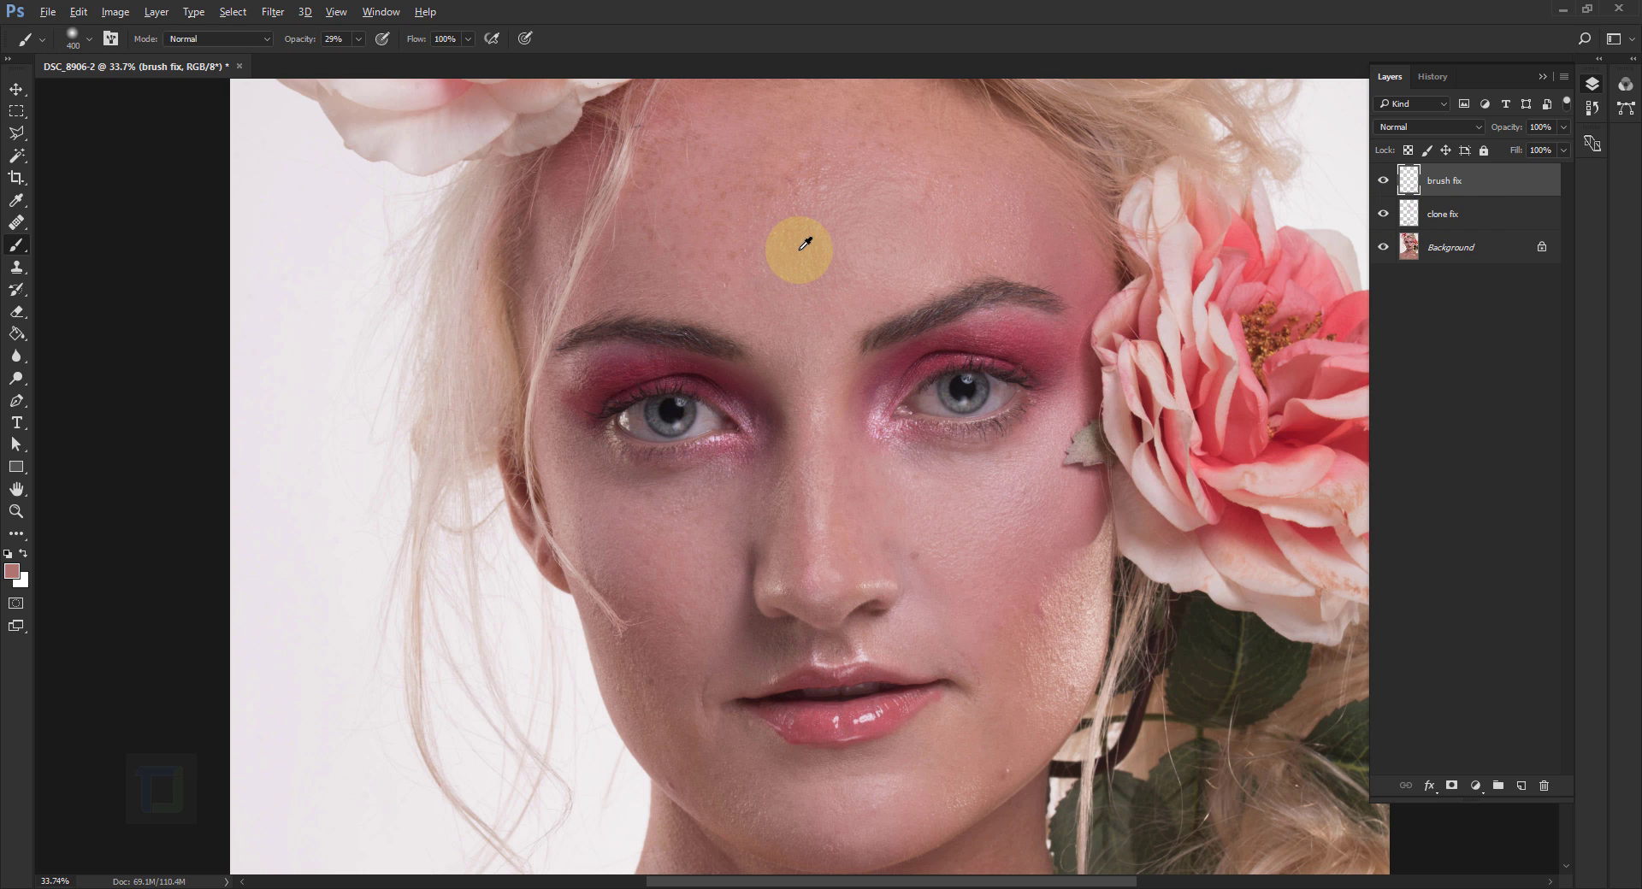
pyautogui.keyDown('alt'); pyautogui.click(847, 176); pyautogui.keyUp('alt')
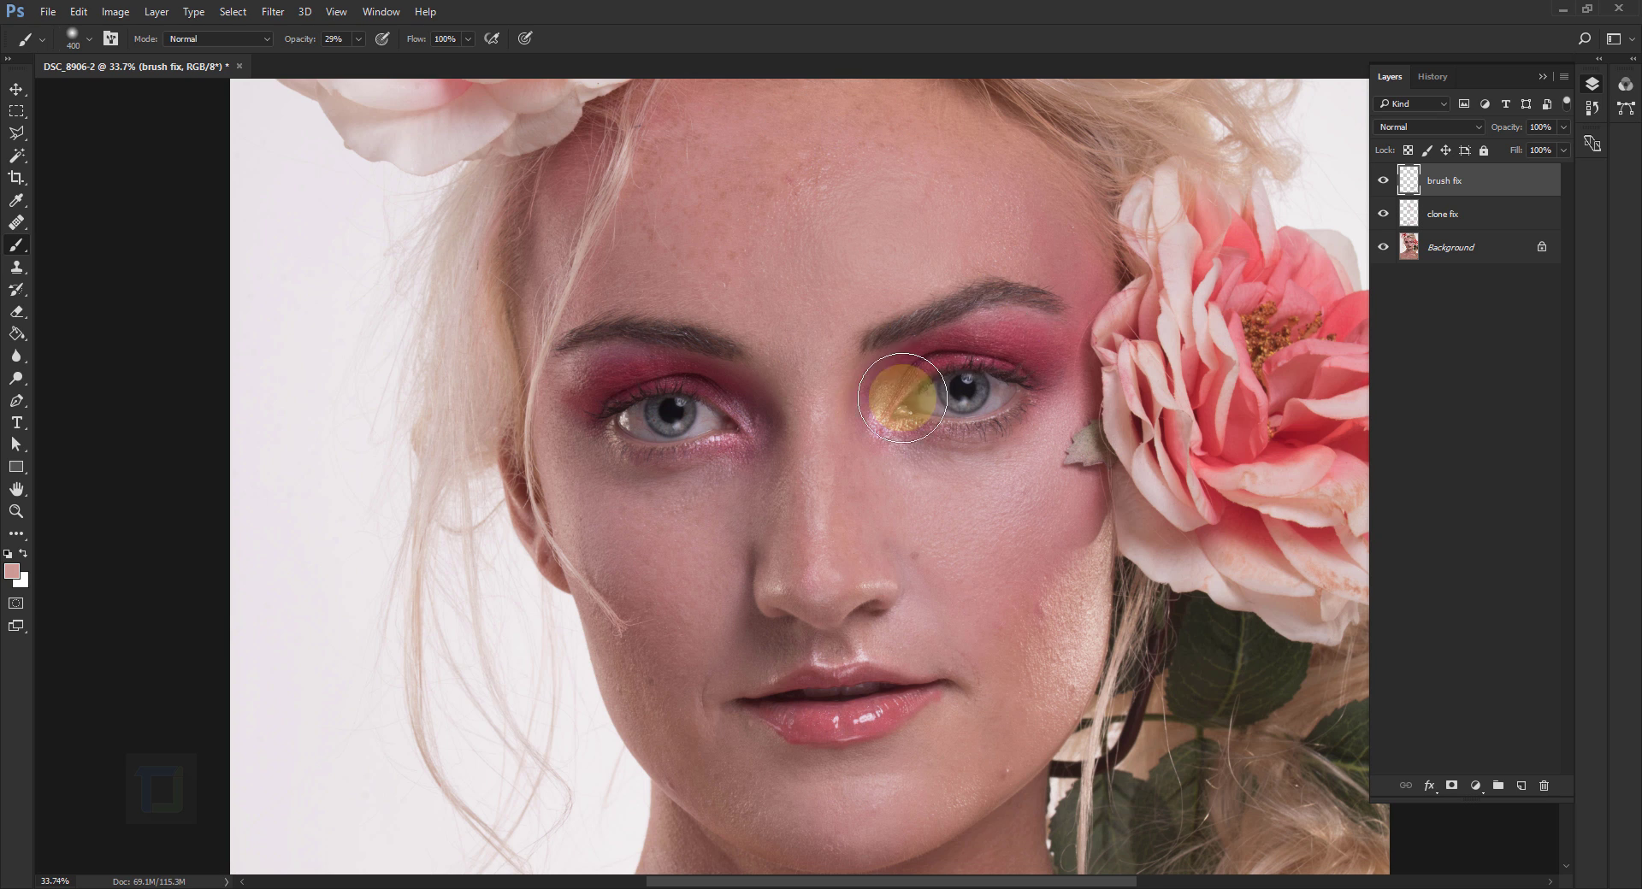
pyautogui.scroll(-2, 882, 420)
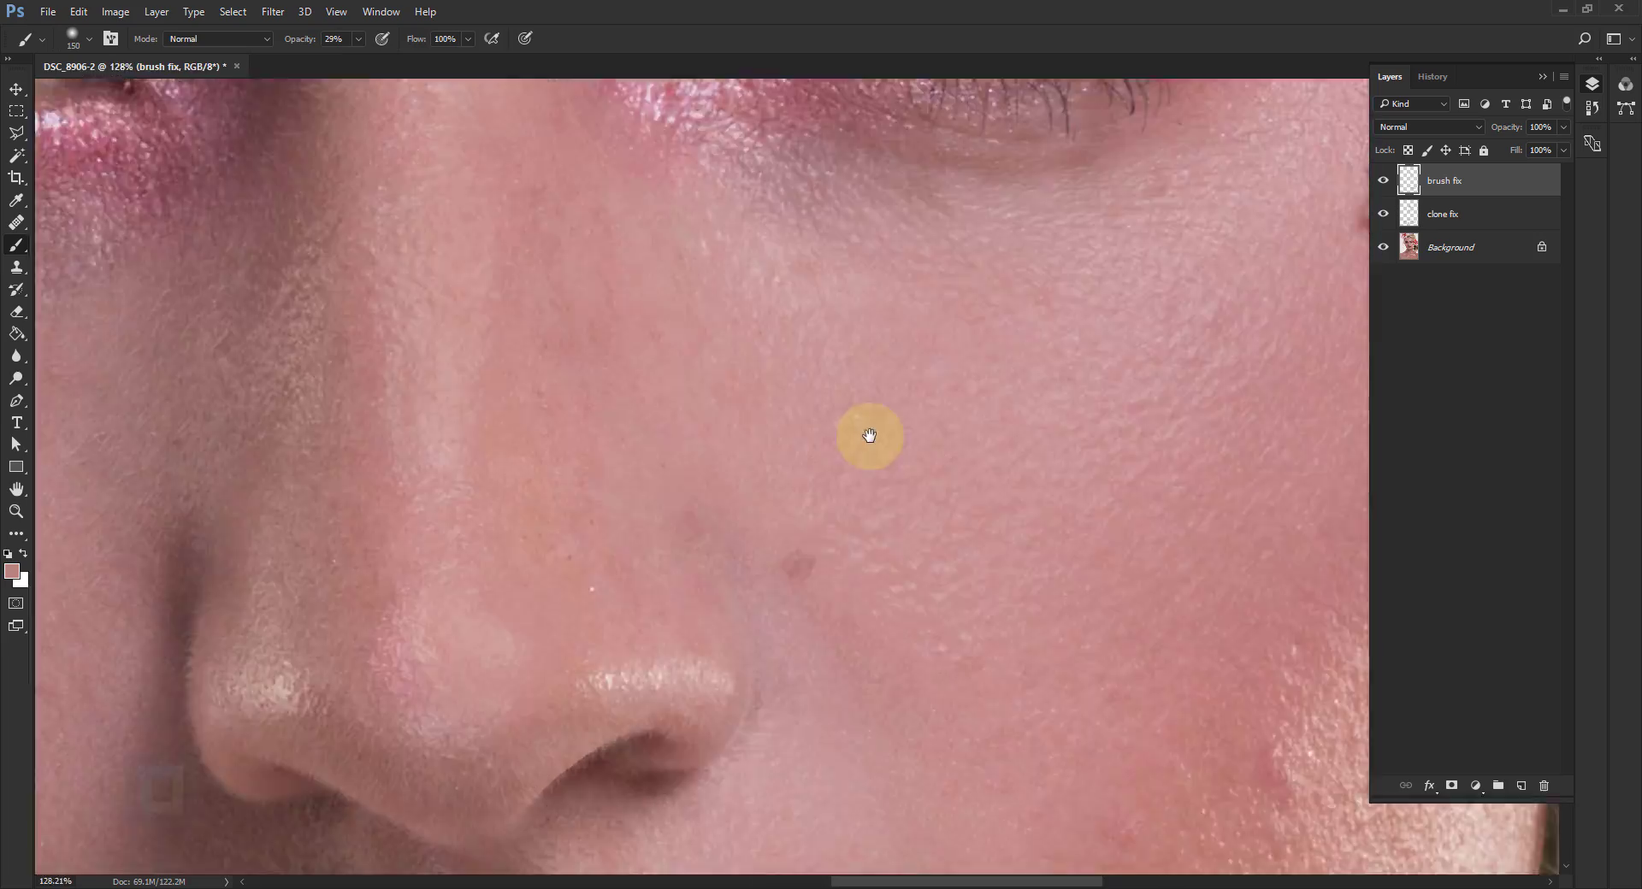
pyautogui.hotkey('ctrl', '0')
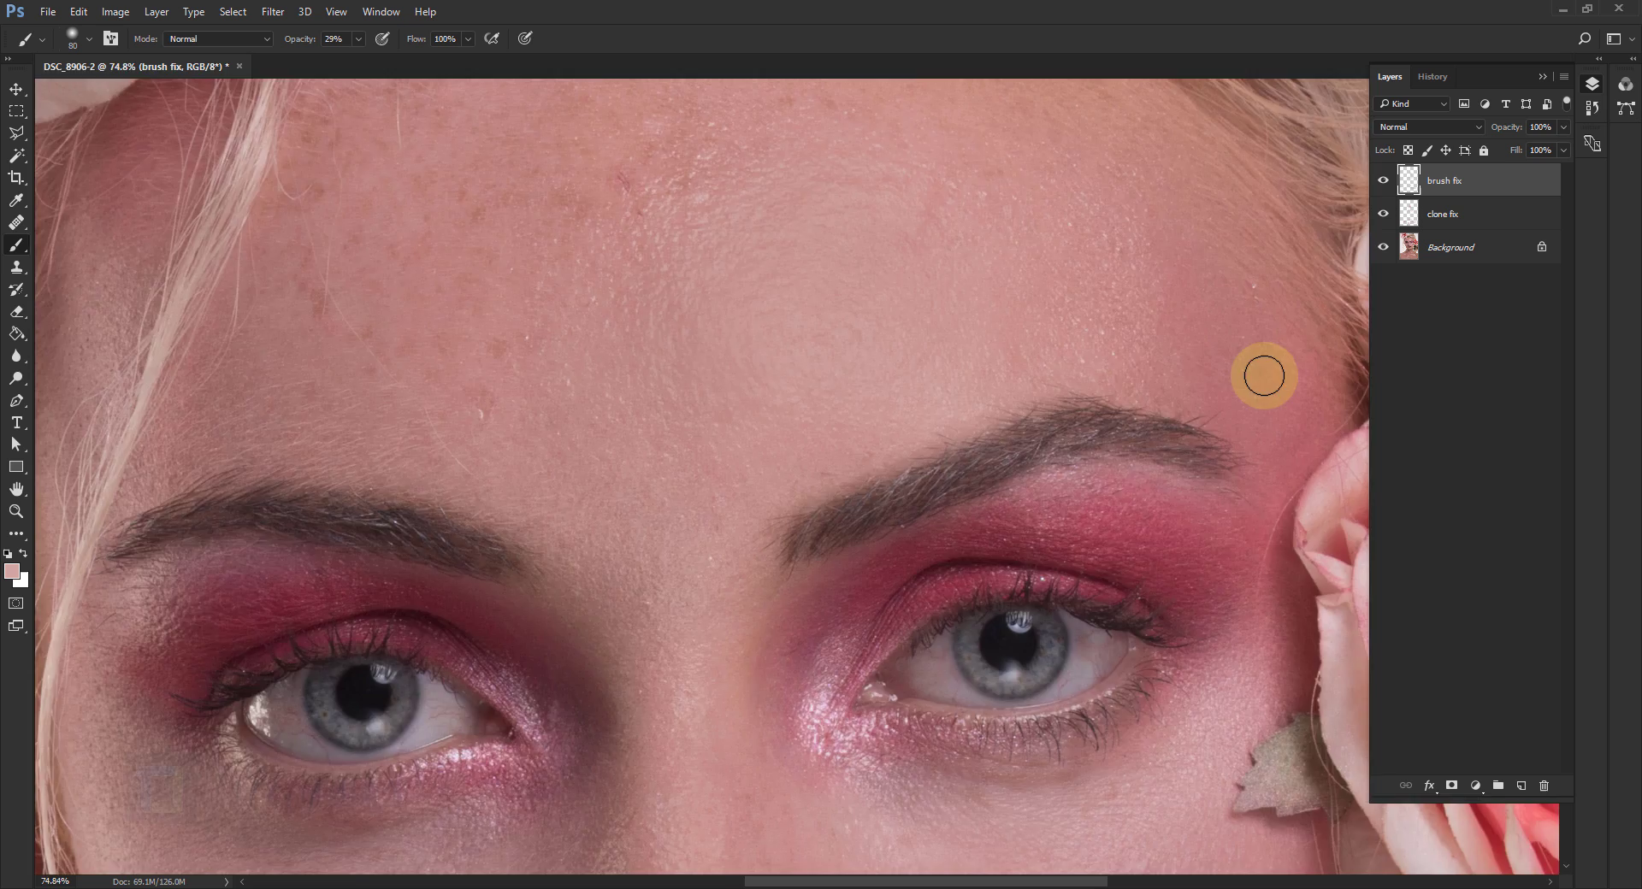
# Fit the portrait on screen, toggle brush fix off and on to compare, and select clone fix.
pyautogui.hotkey('ctrl', '0')
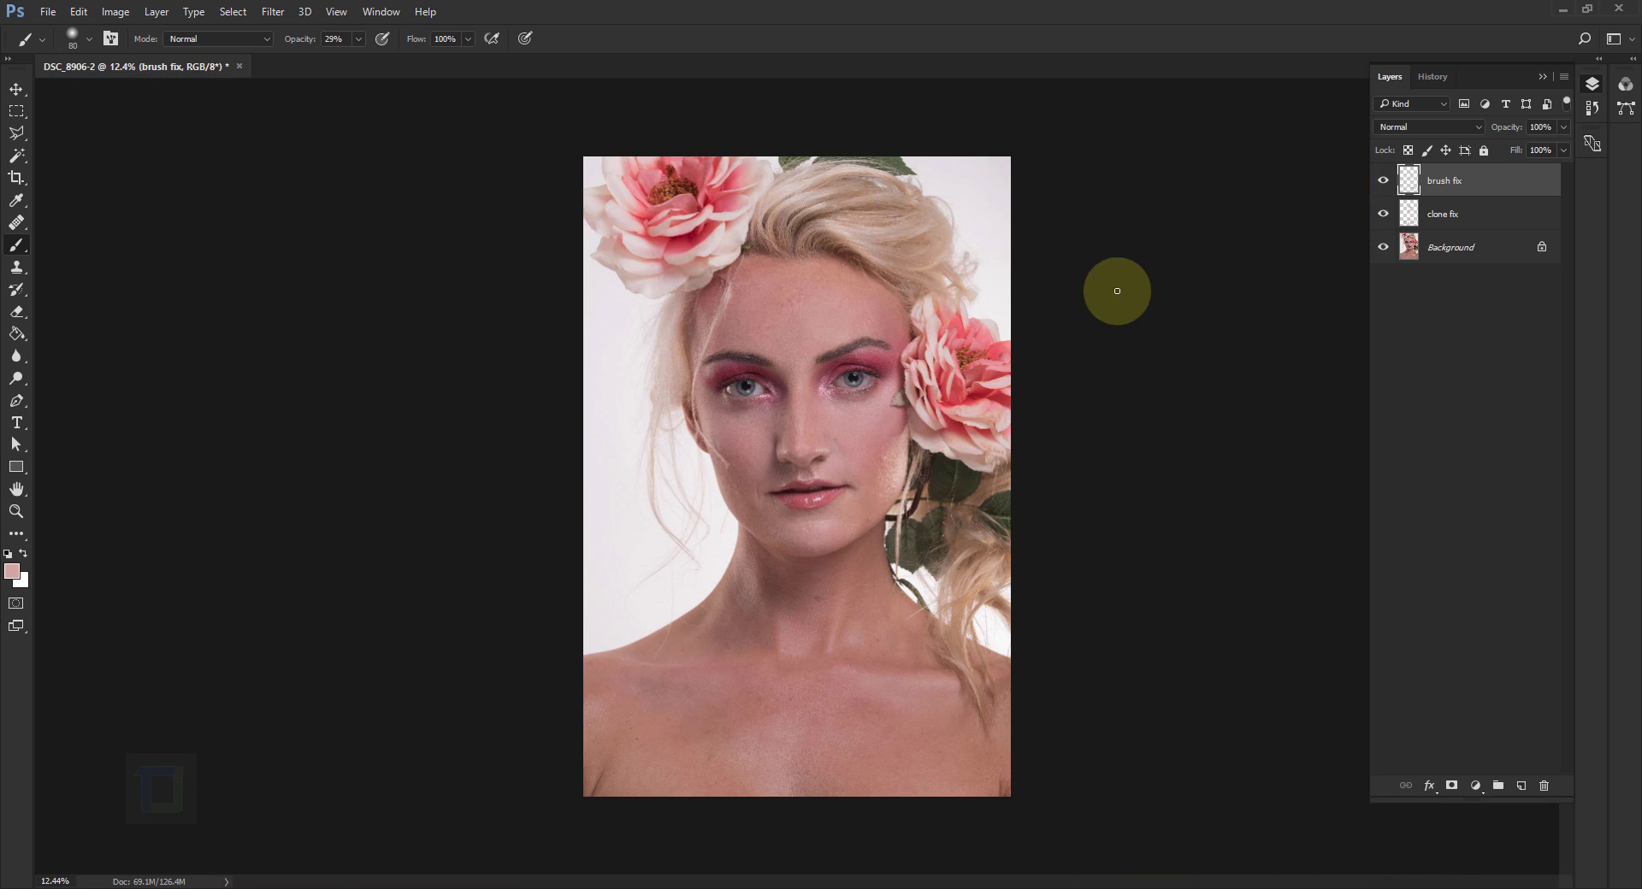
pyautogui.click(1383, 180)
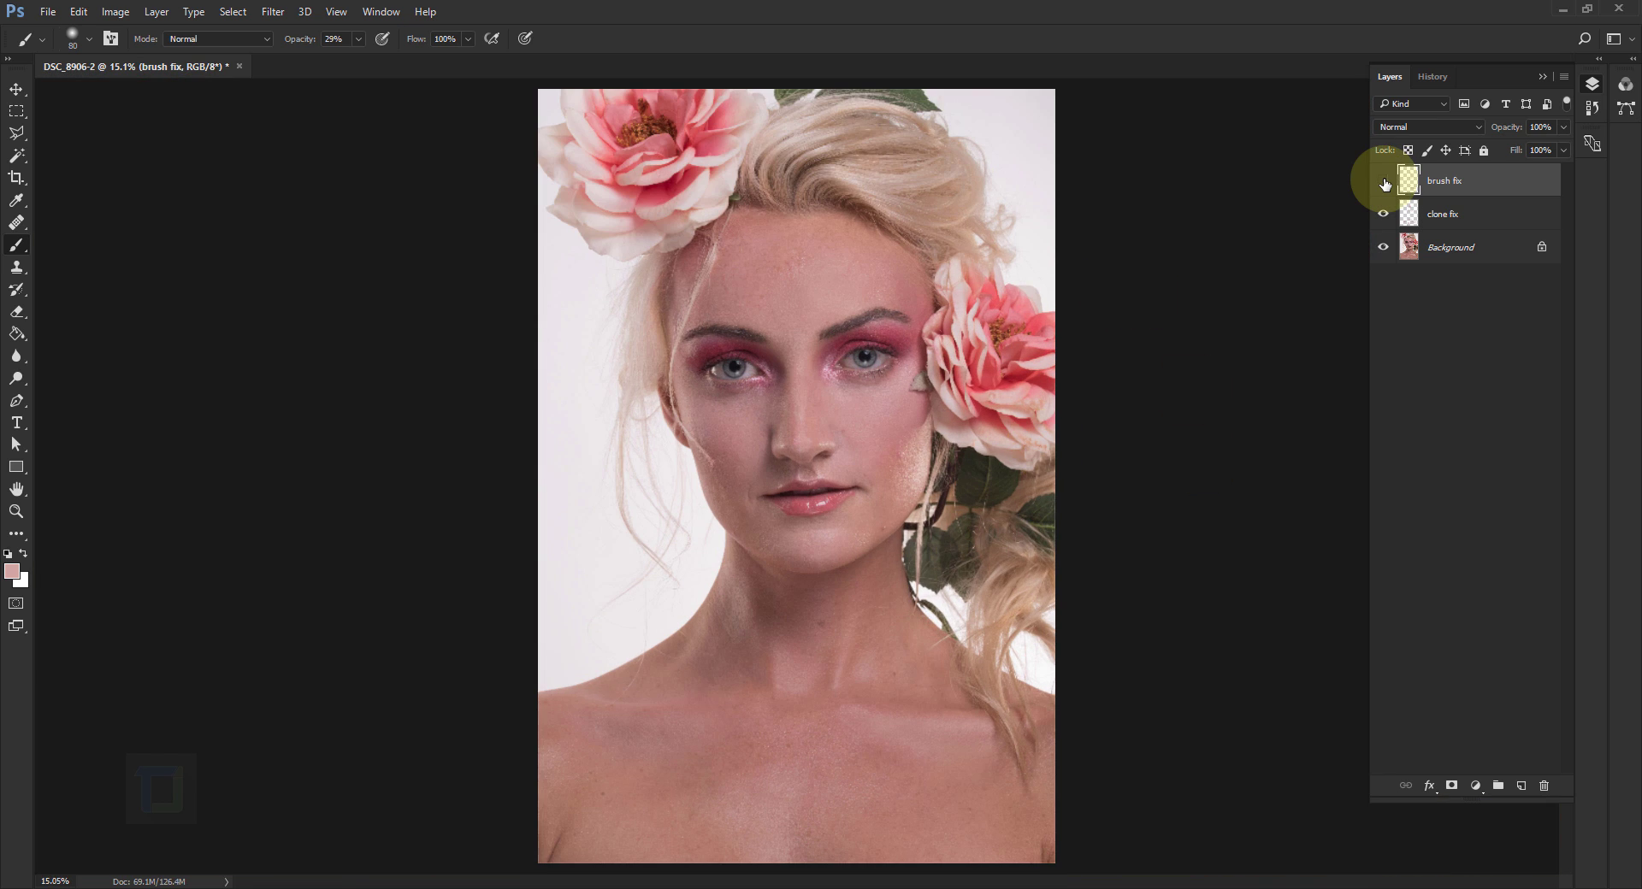
pyautogui.click(1384, 182)
pyautogui.click(1384, 182)
pyautogui.click(1445, 214)
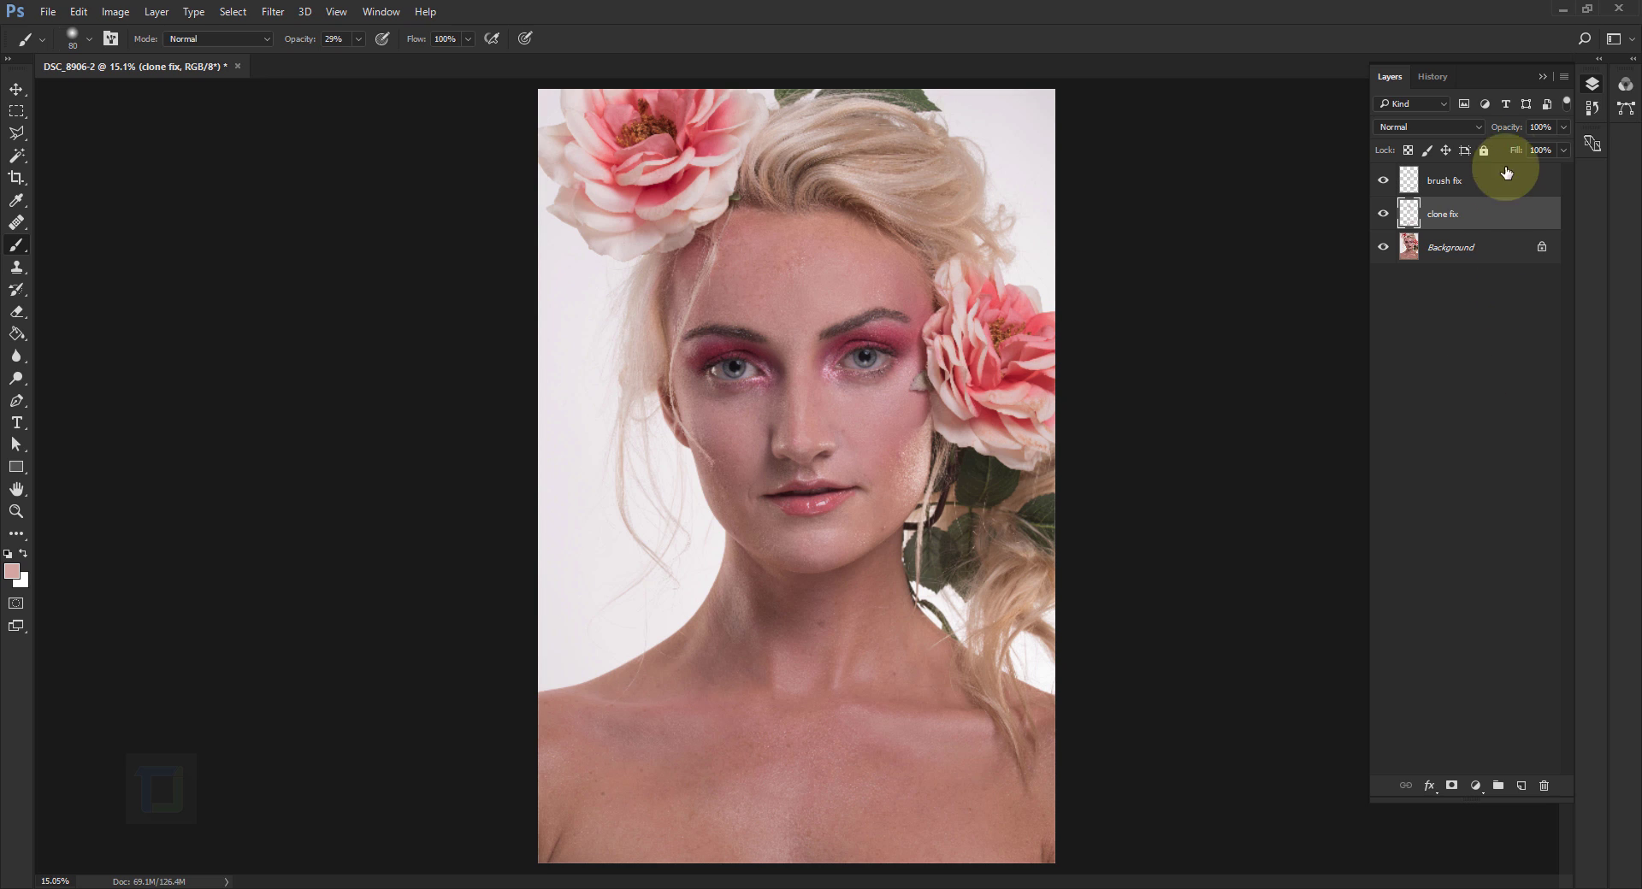
# Scrub the clone fix layer's Opacity down to 79%.
pyautogui.moveTo(1511, 132); pyautogui.dragTo(1492, 130)
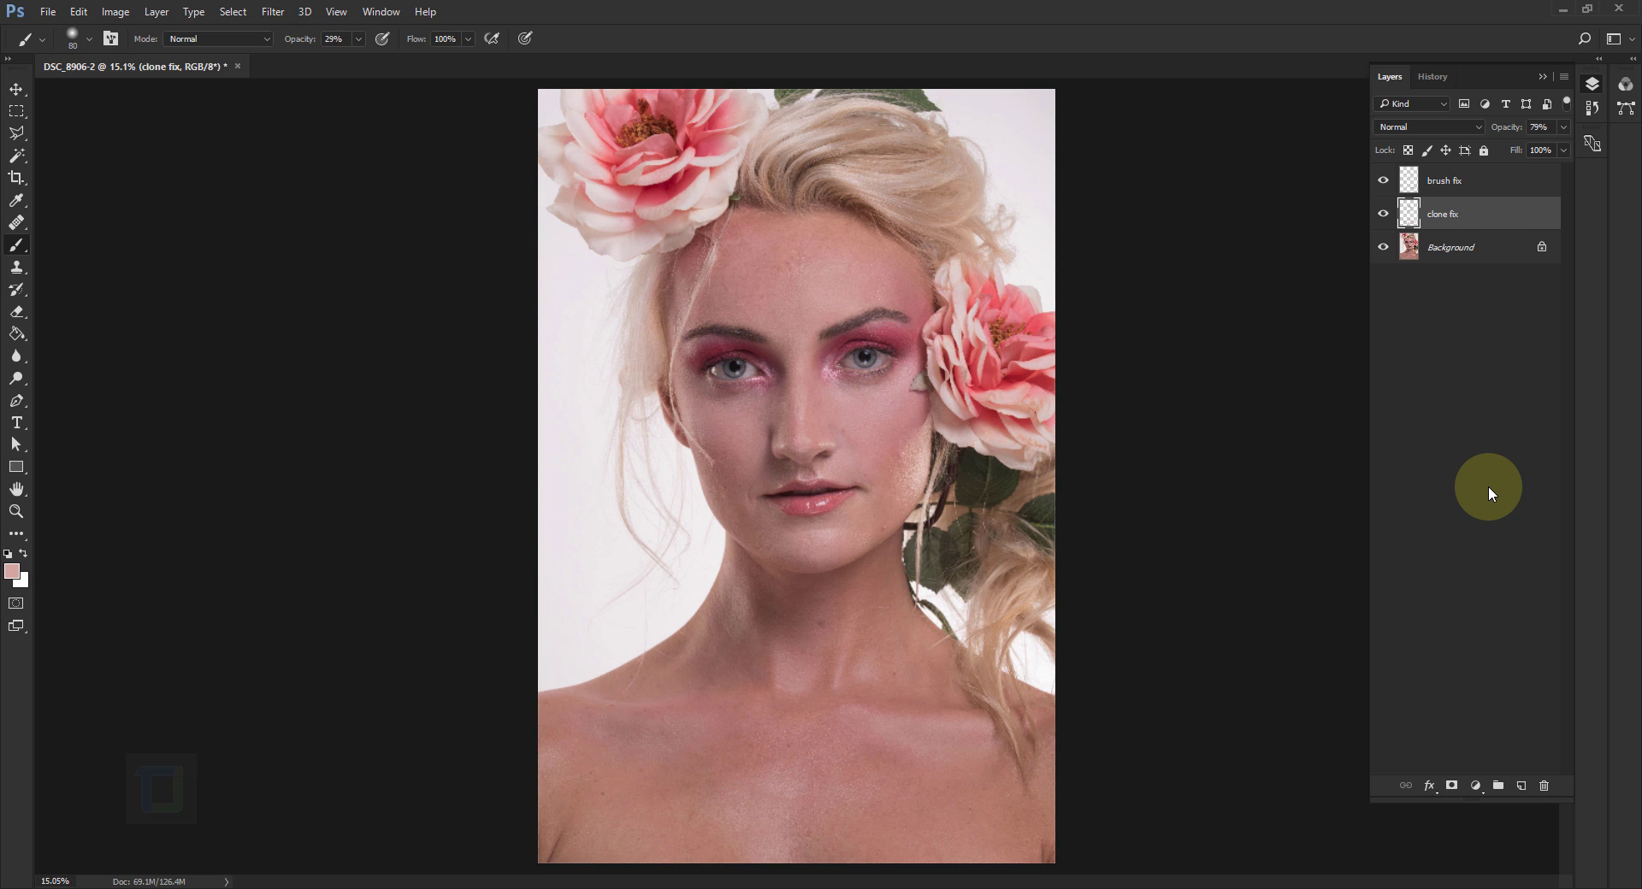
# Hide both the brush fix and clone fix layers to reveal the original unretouched skin.
pyautogui.click(1383, 213)
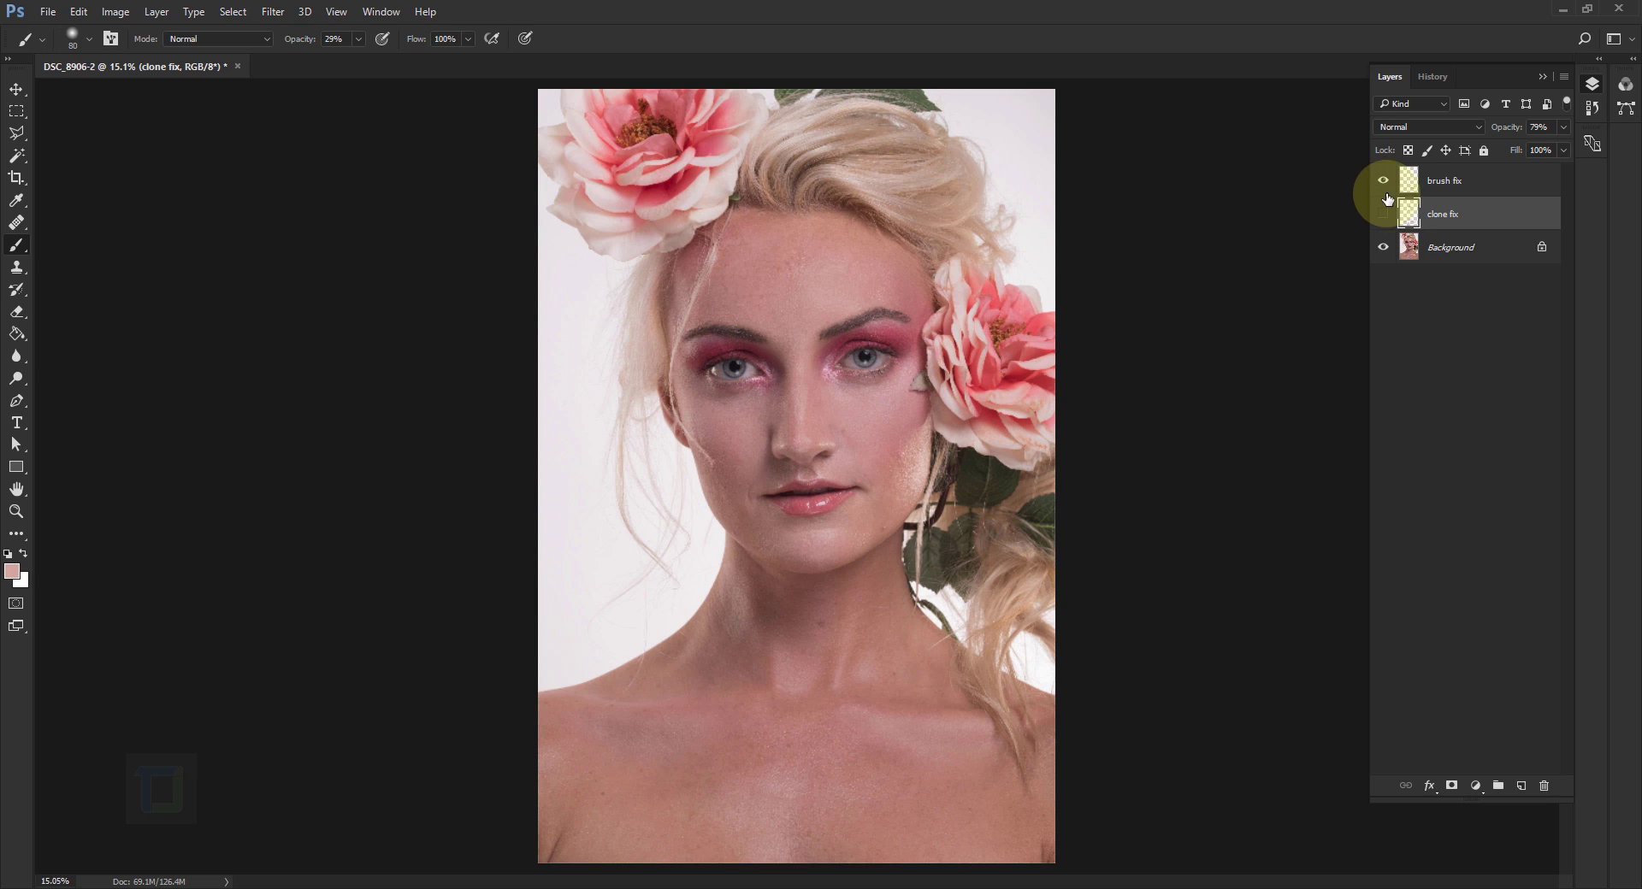
pyautogui.click(1383, 181)
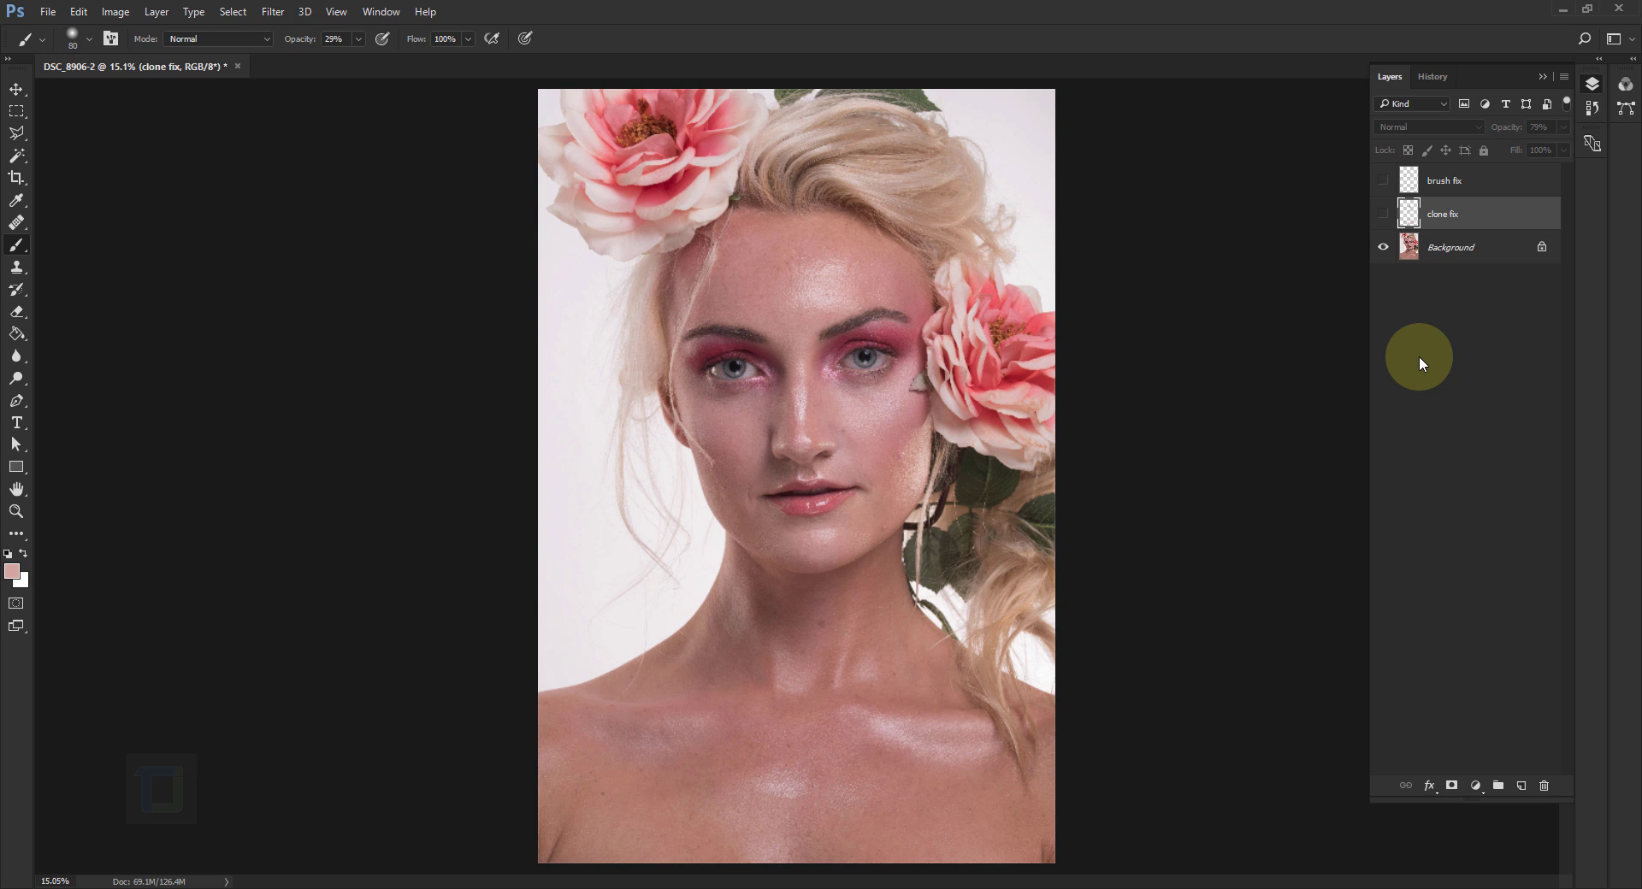